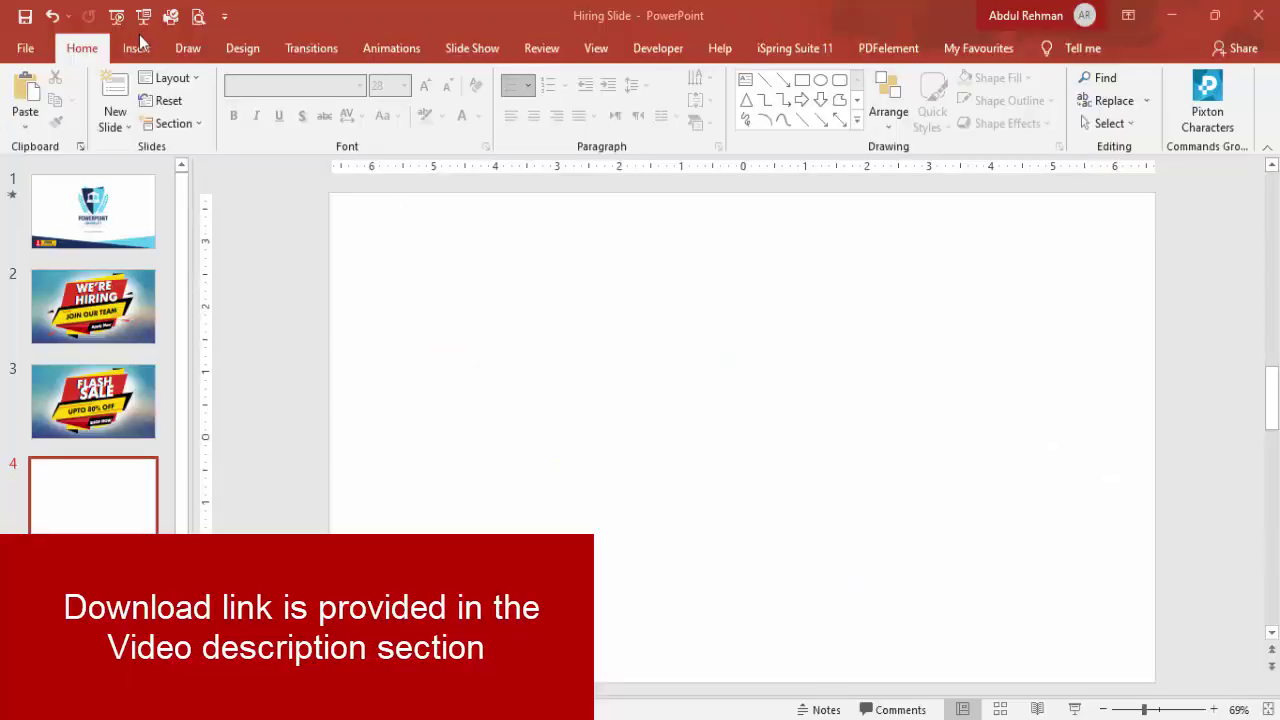
# Open the Insert shapes gallery on the blank slide 4.
pyautogui.click(136, 48)
pyautogui.click(296, 110)
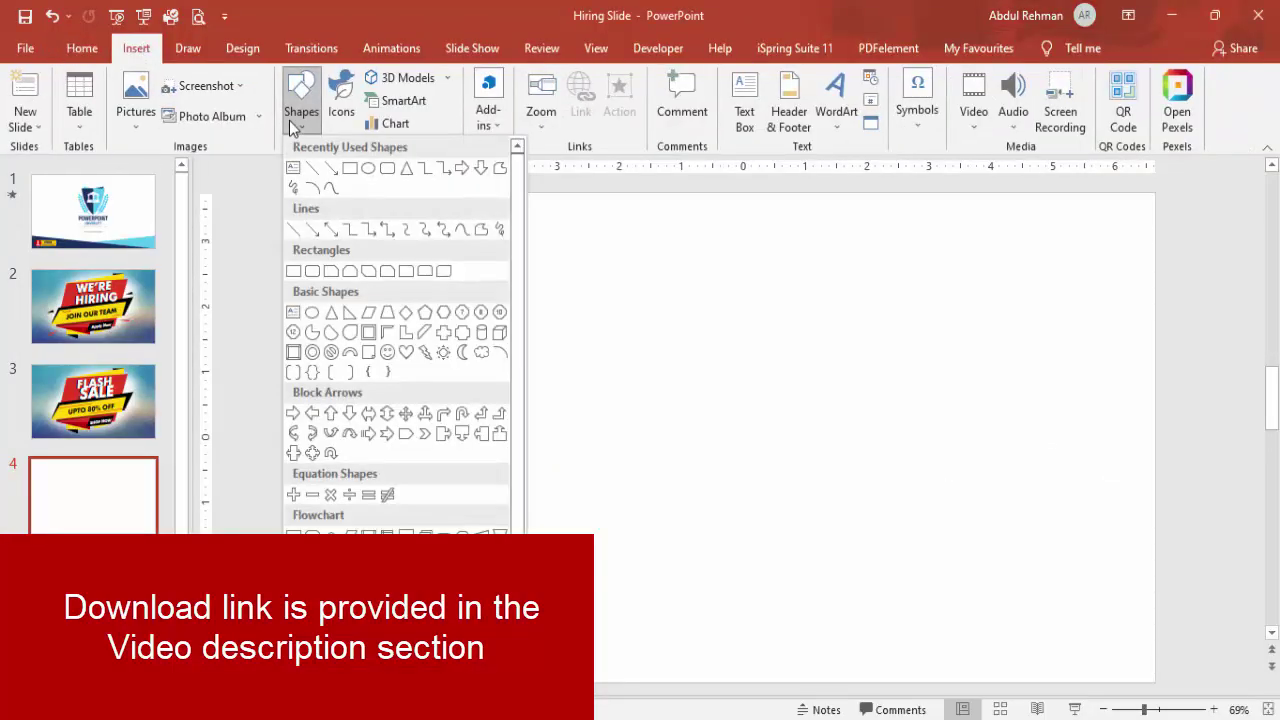
# Draw a large parallelogram on slide 4 and shift it slightly up-left.
pyautogui.click(369, 313)
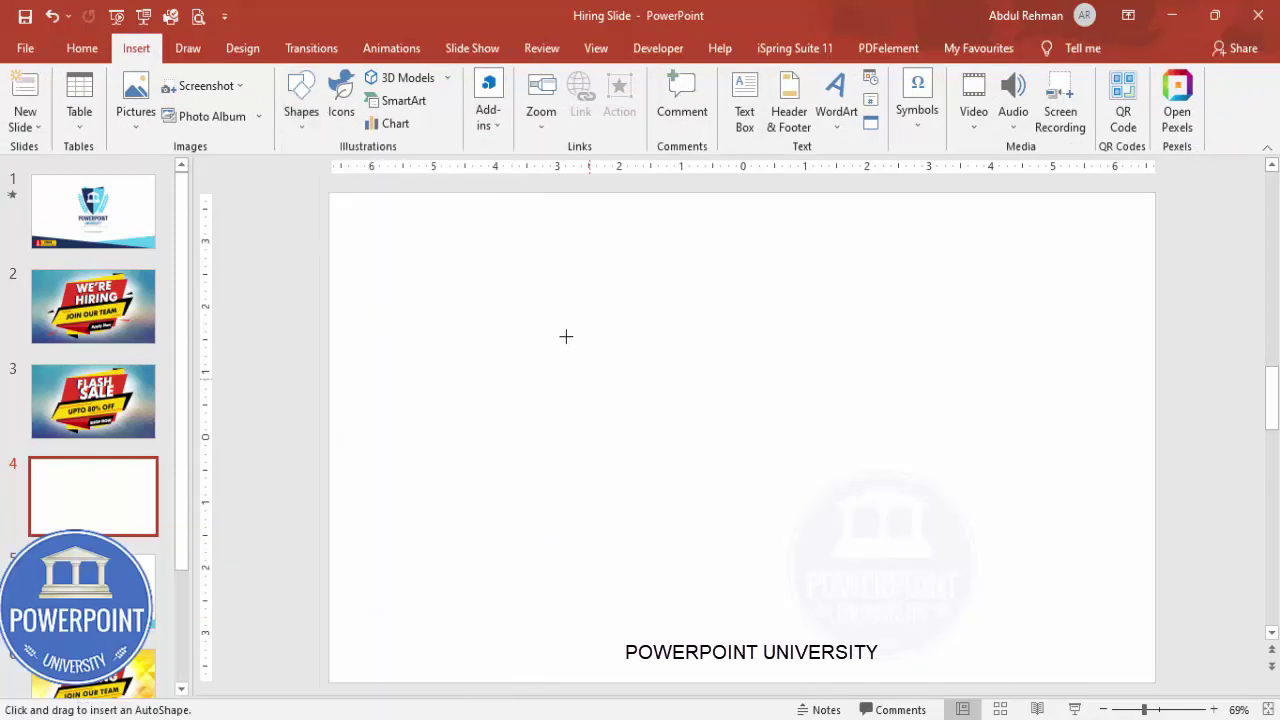
pyautogui.moveTo(512, 296); pyautogui.dragTo(980, 561)
pyautogui.moveTo(891, 466); pyautogui.dragTo(864, 427)
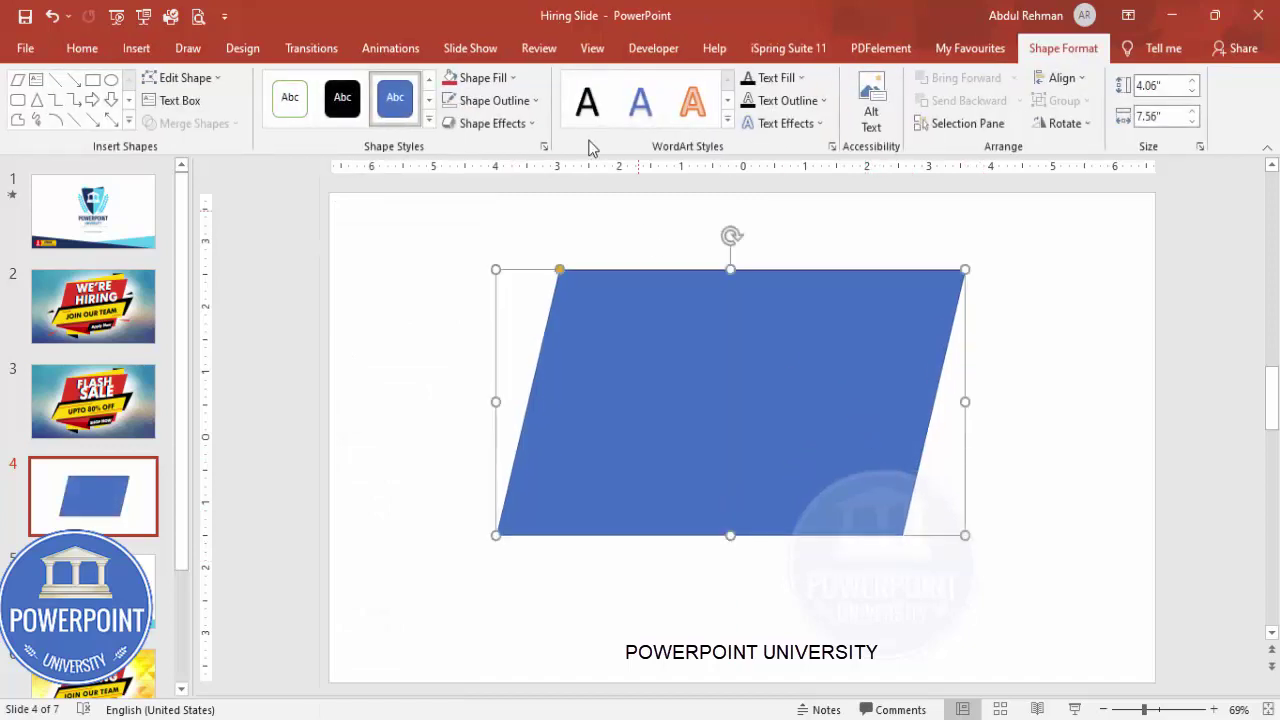
# Give the parallelogram no outline and a red fill, then place a slightly offset copy.
pyautogui.click(497, 100)
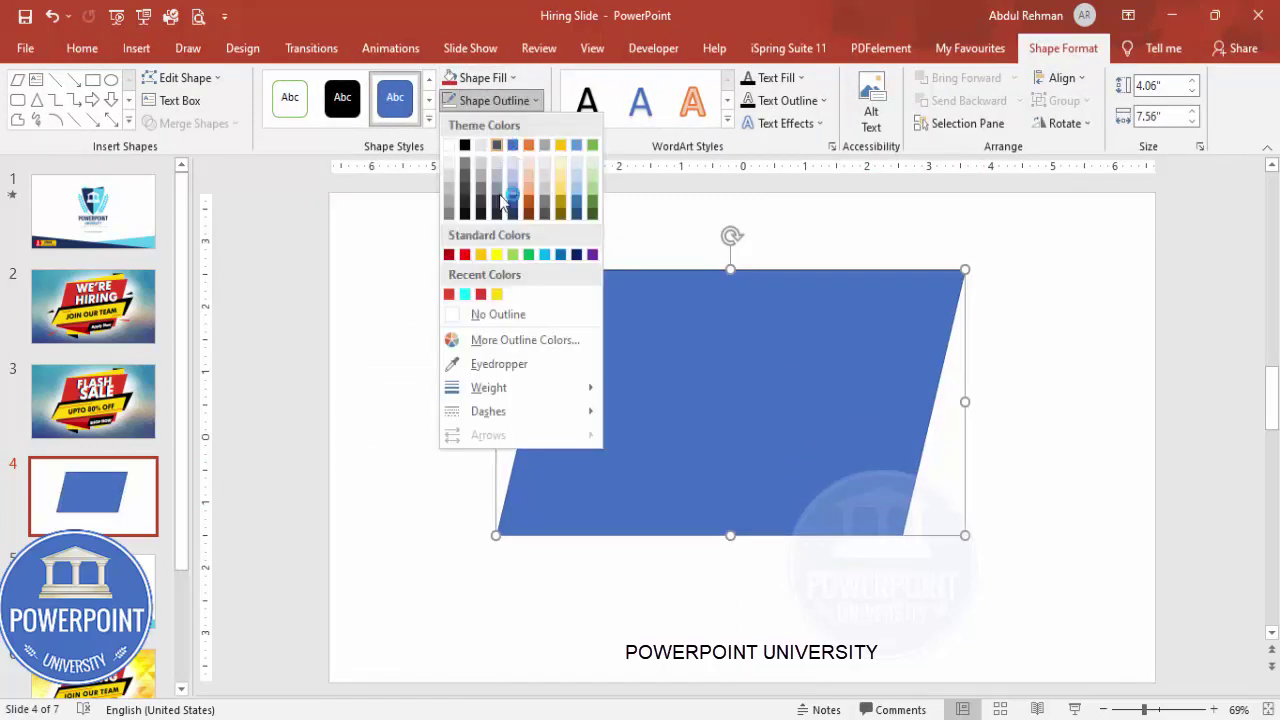
pyautogui.click(508, 316)
pyautogui.click(478, 77)
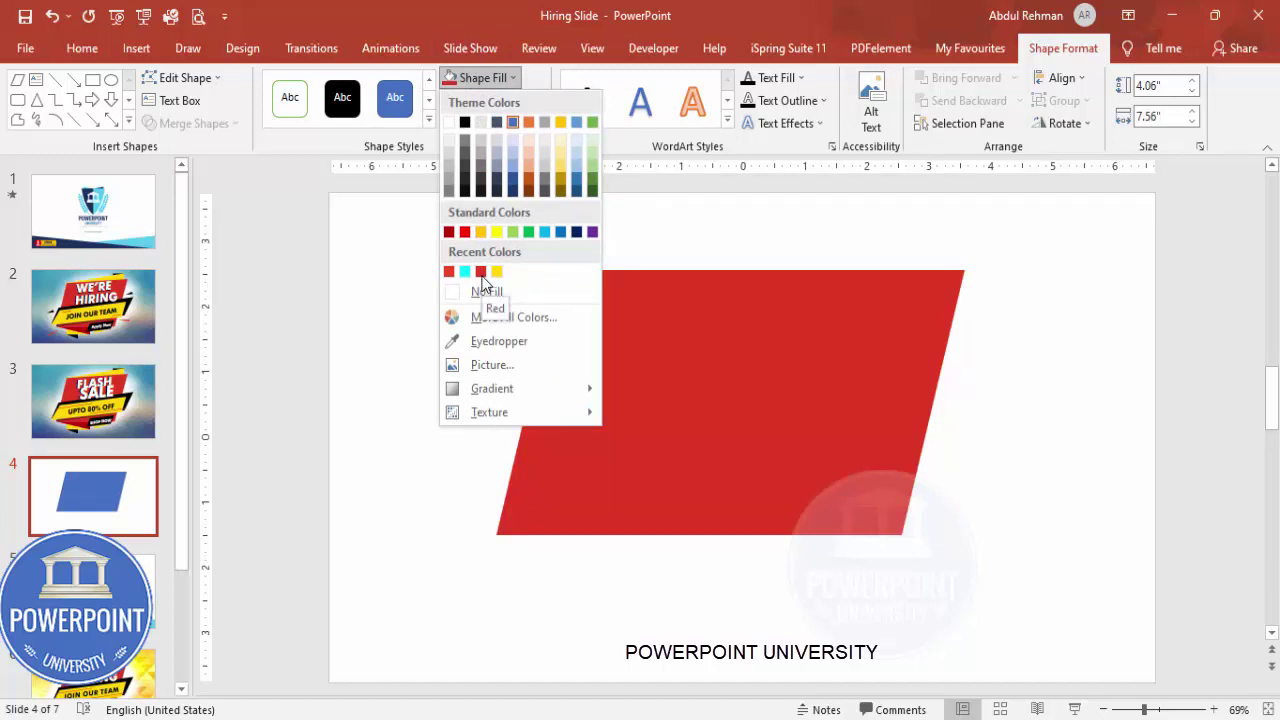
pyautogui.click(481, 274)
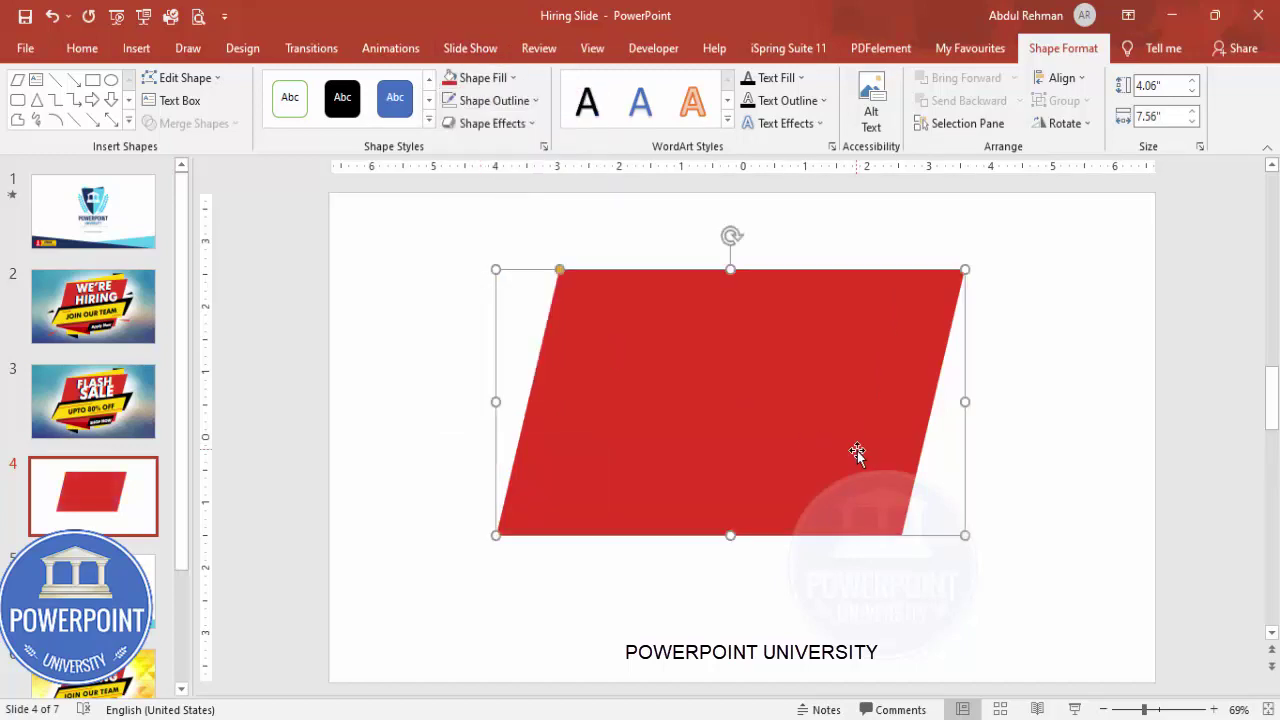
pyautogui.moveTo(764, 427); pyautogui.dragTo(821, 438)
# Fill the copy gold yellow, move it up-left, and send it behind the red parallelogram.
pyautogui.click(477, 79)
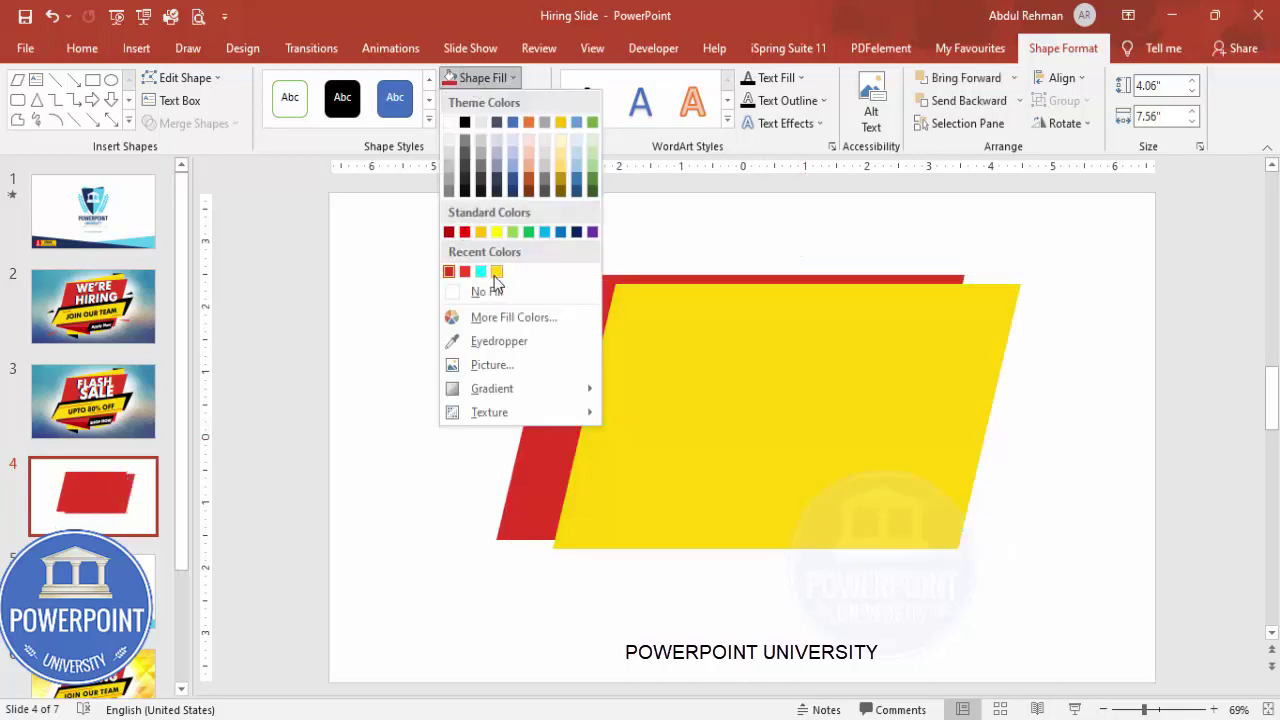
pyautogui.click(496, 272)
pyautogui.moveTo(809, 354); pyautogui.dragTo(792, 311)
pyautogui.click(1020, 100)
pyautogui.click(991, 149)
# Tilt and reposition the yellow parallelogram, then adjust the red parallelogram's slant.
pyautogui.moveTo(768, 214); pyautogui.dragTo(760, 257)
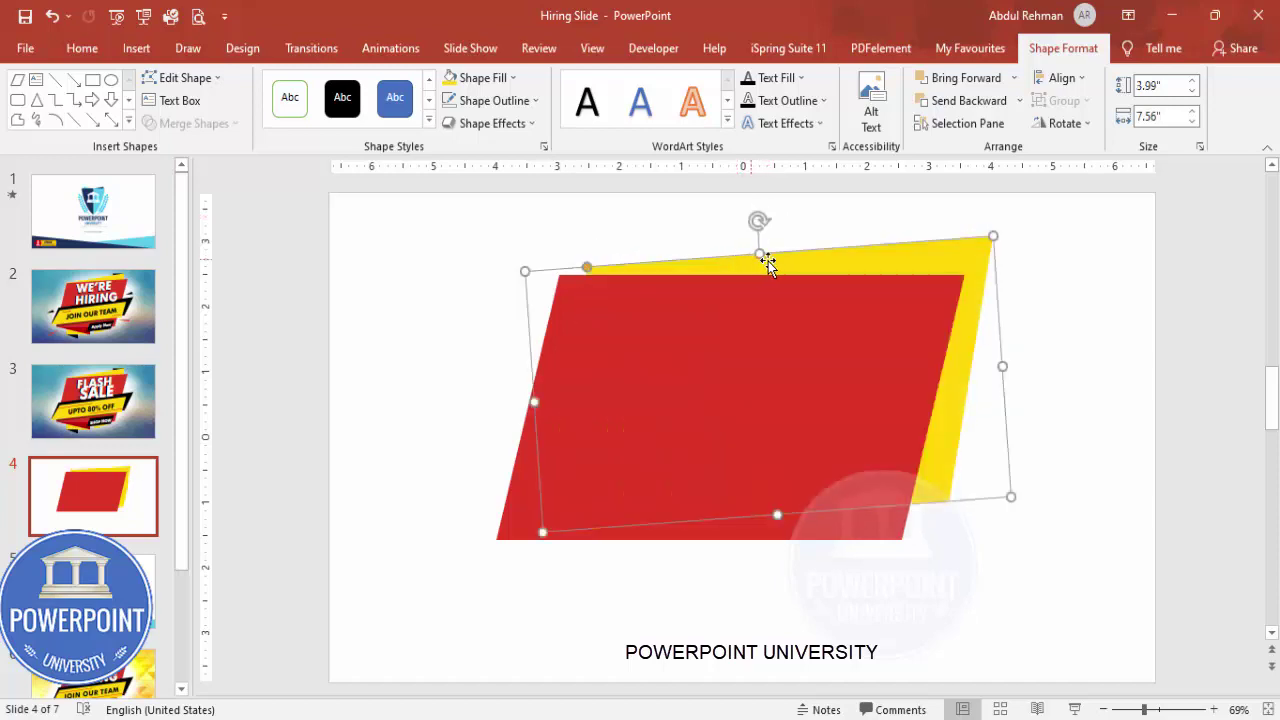
pyautogui.moveTo(863, 251); pyautogui.dragTo(846, 251)
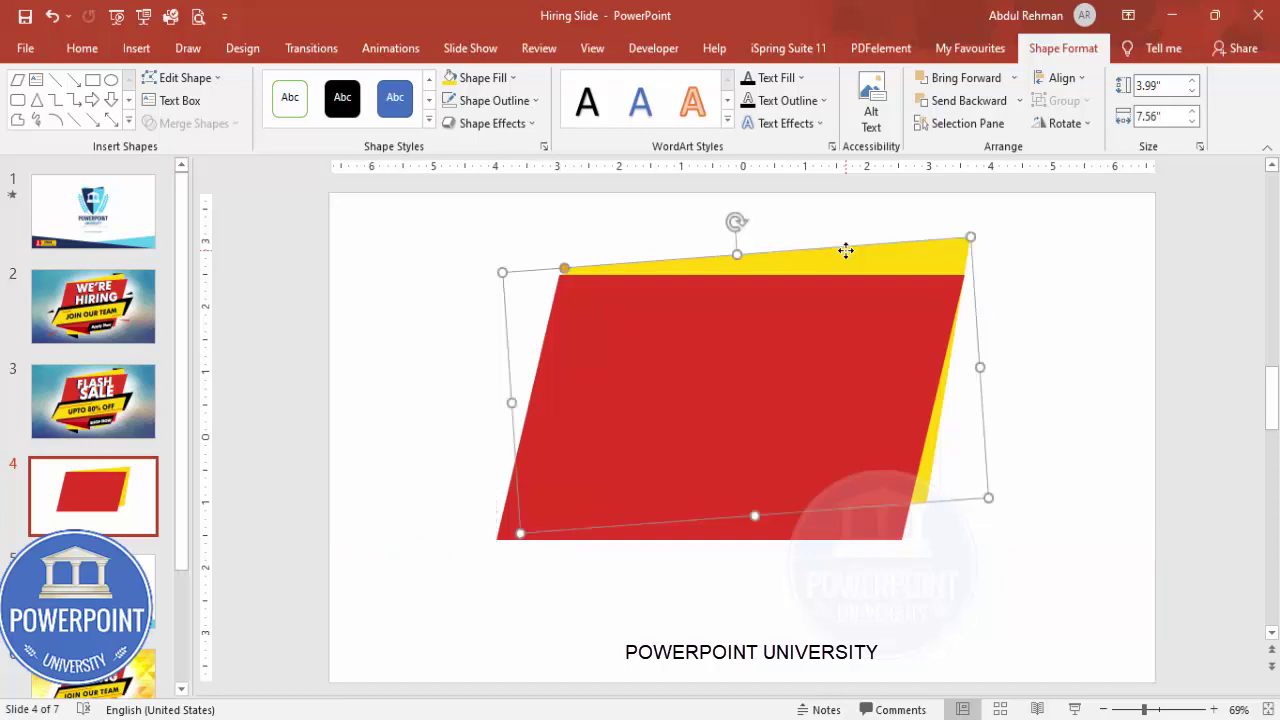
pyautogui.click(979, 401)
pyautogui.click(568, 310)
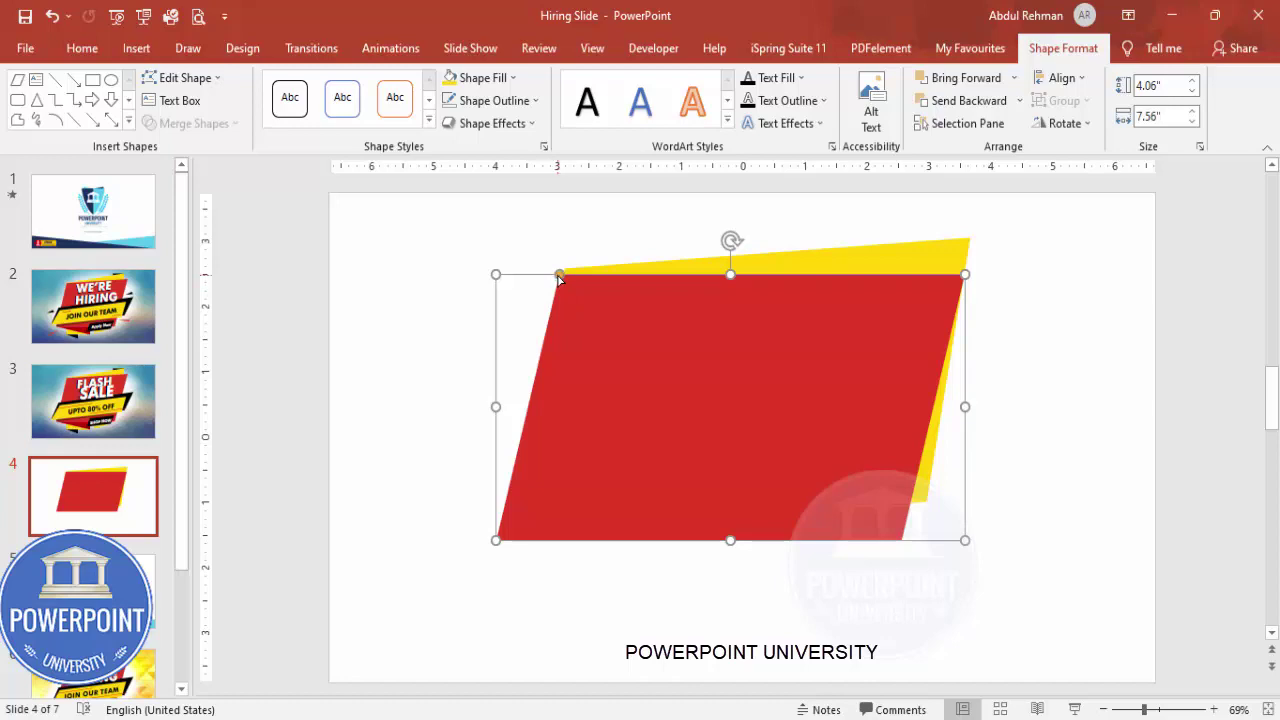
pyautogui.moveTo(561, 278)
pyautogui.mouseDown()
pyautogui.moveTo(580, 280)
pyautogui.moveTo(561, 280)
pyautogui.mouseUp()
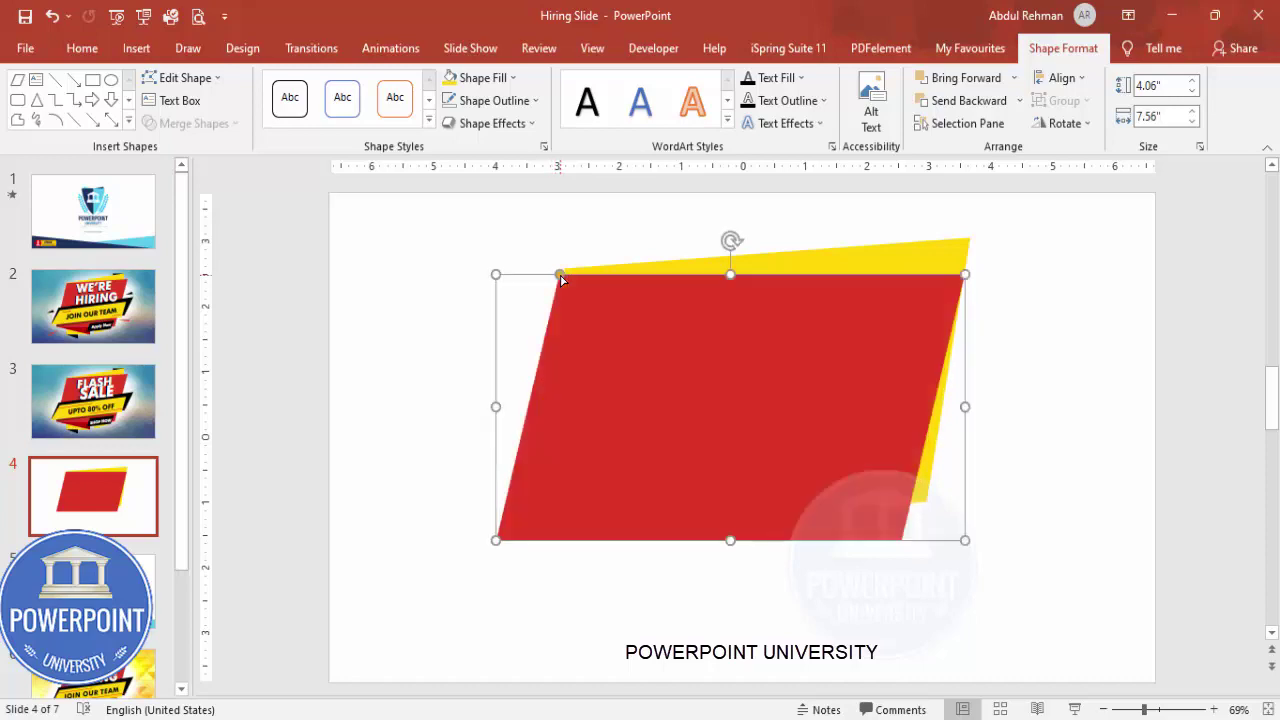
# With Edit Points, raise the red shape's top-right vertex to the yellow corner.
pyautogui.rightClick(878, 345)
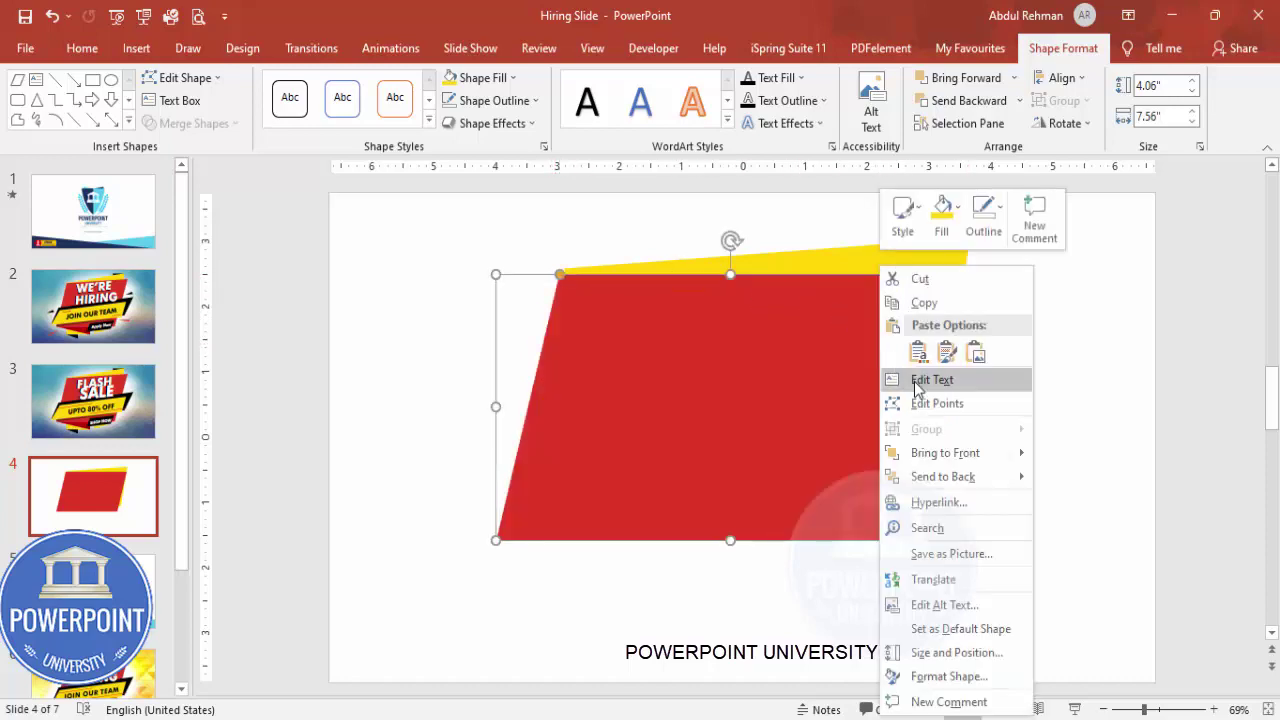
pyautogui.click(973, 405)
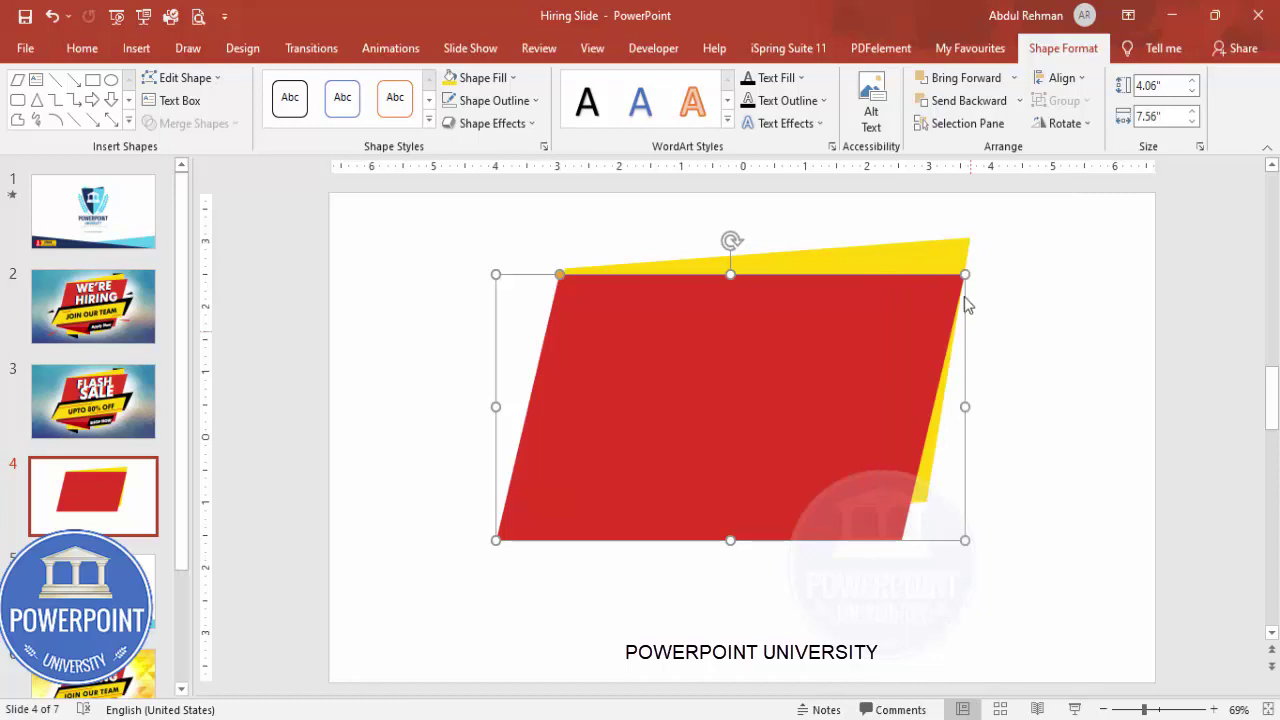
pyautogui.moveTo(966, 274); pyautogui.dragTo(973, 241)
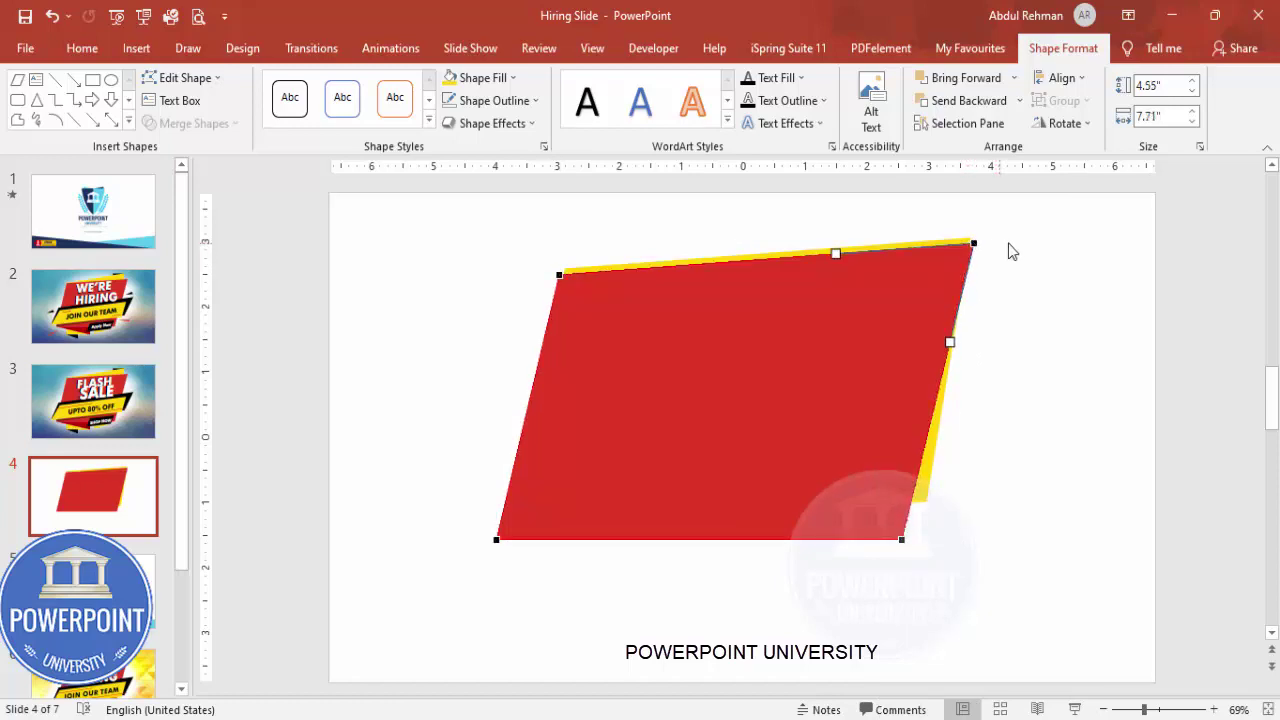
pyautogui.click(926, 479)
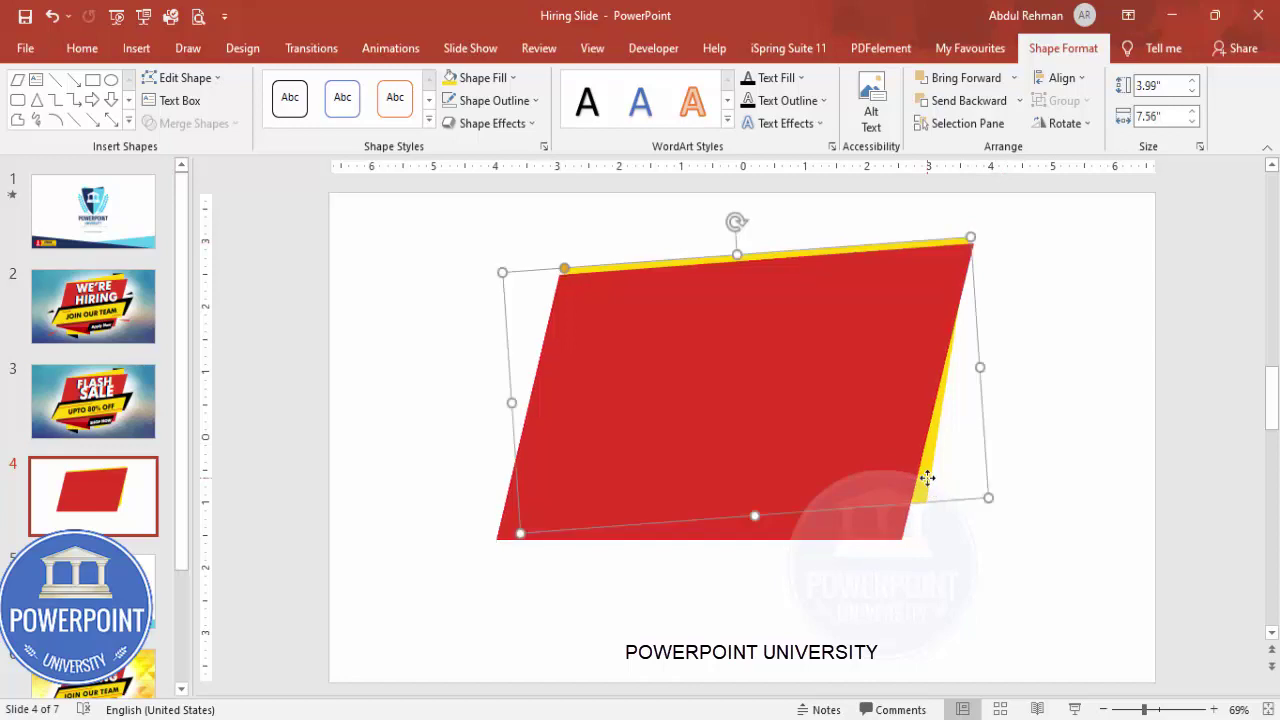
# Edit the yellow shape's points into a thin wedge above the red edge, then nudge it down-left.
pyautogui.rightClick(928, 479)
pyautogui.click(1000, 166)
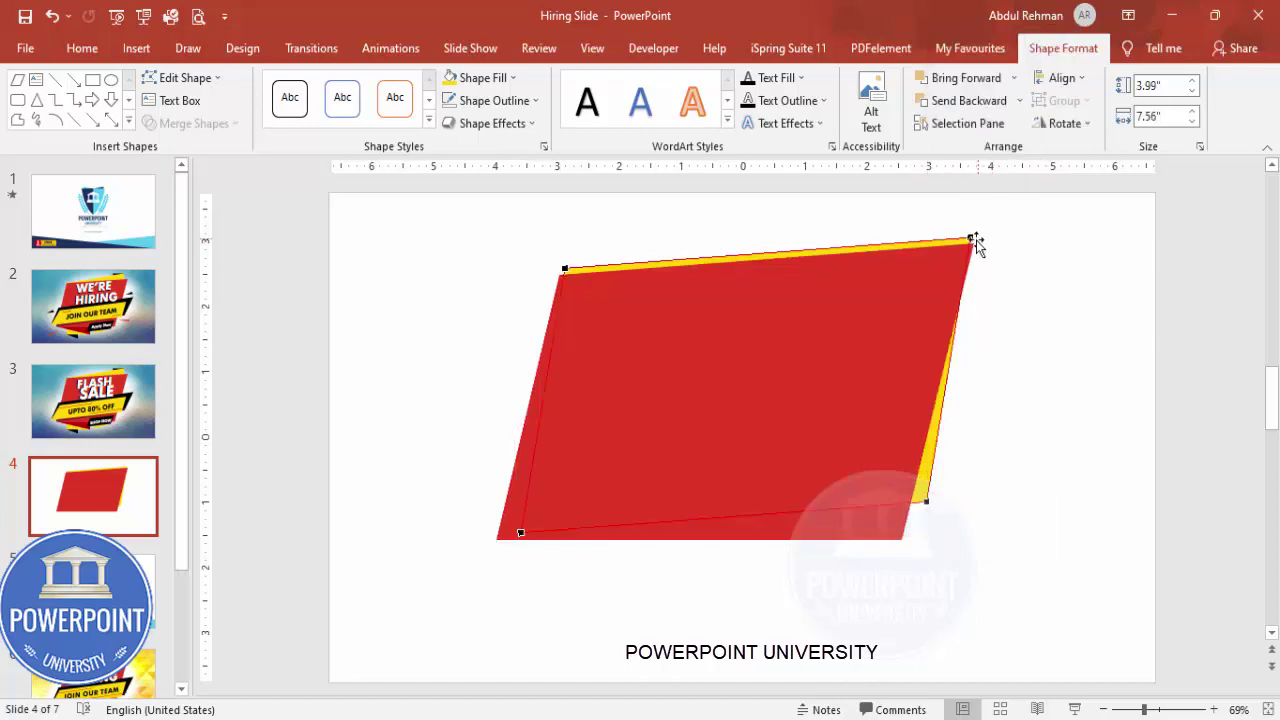
pyautogui.moveTo(973, 234); pyautogui.dragTo(969, 206)
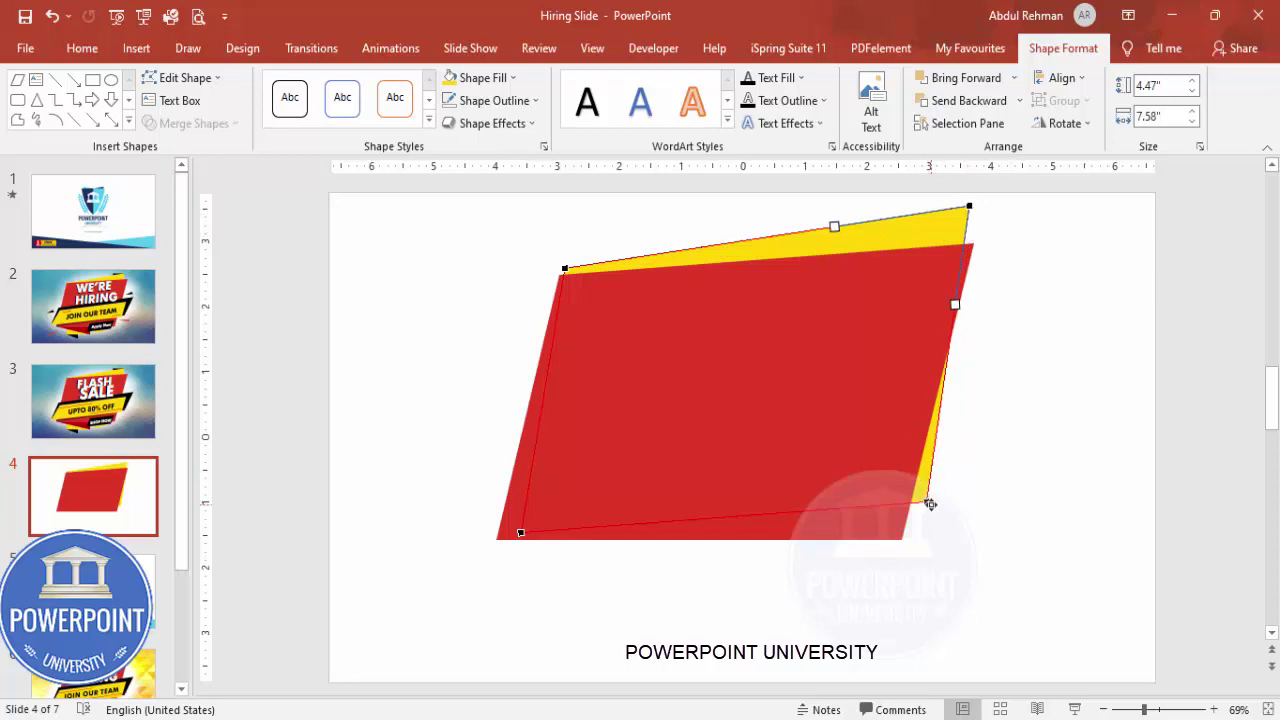
pyautogui.moveTo(927, 501); pyautogui.dragTo(900, 501)
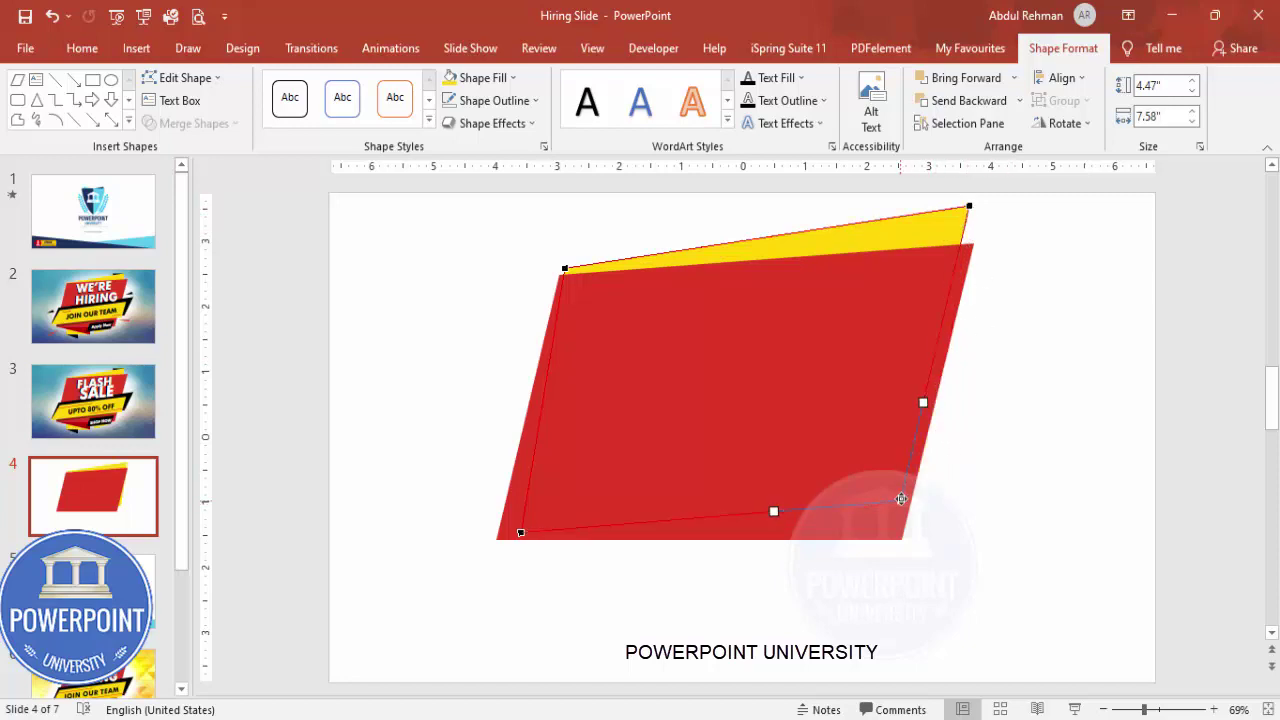
pyautogui.click(1020, 428)
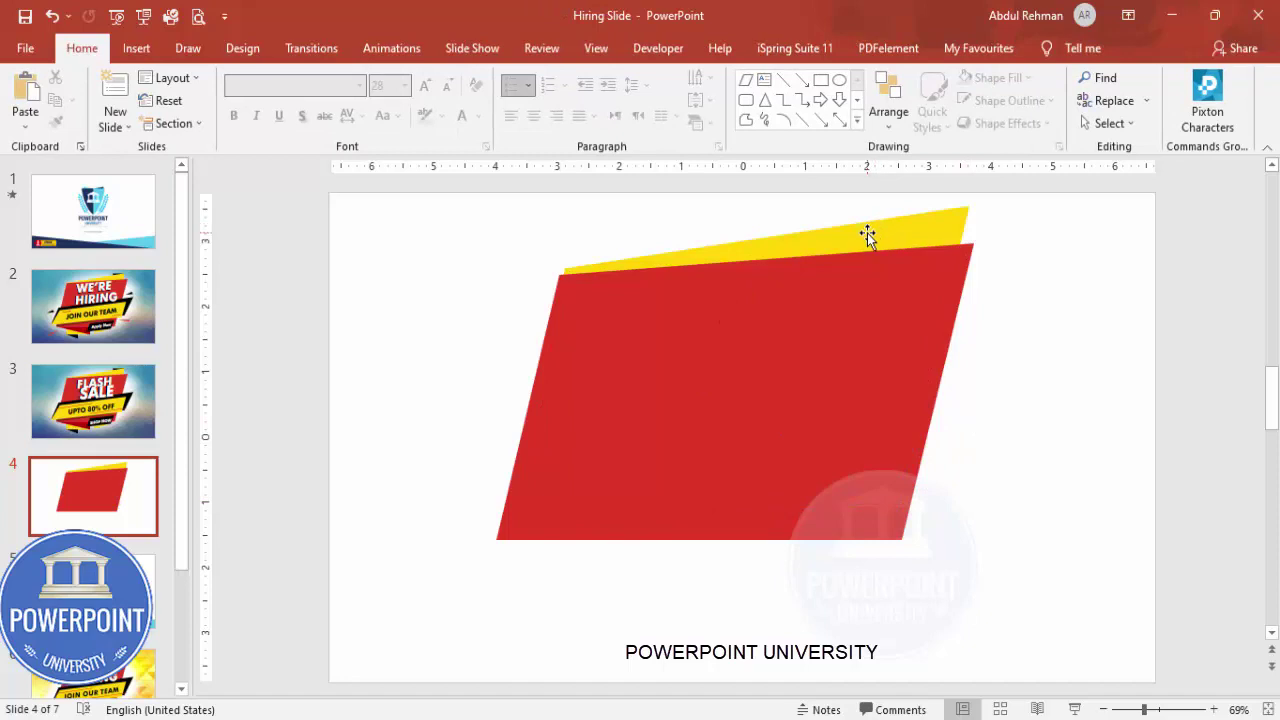
pyautogui.click(867, 237)
pyautogui.moveTo(863, 240); pyautogui.dragTo(860, 247)
pyautogui.click(1007, 412)
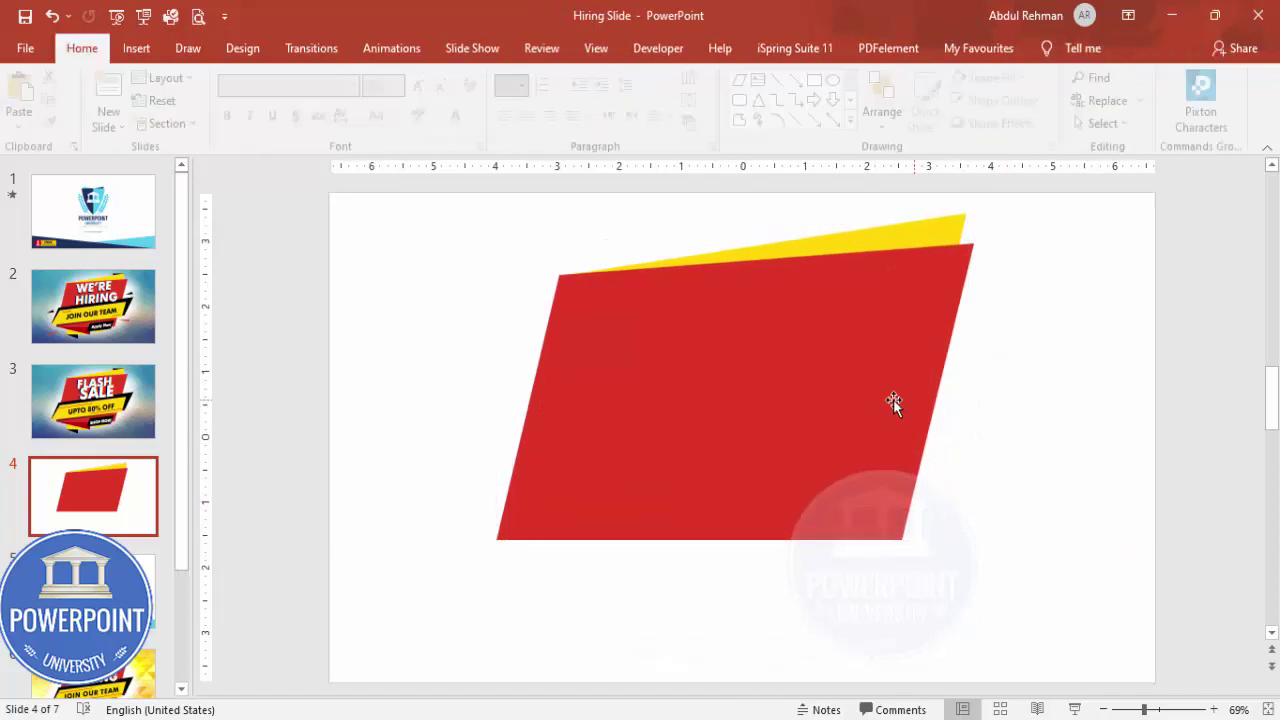
# Draw a wide outline-free yellow parallelogram band across the lower red shape.
pyautogui.click(130, 50)
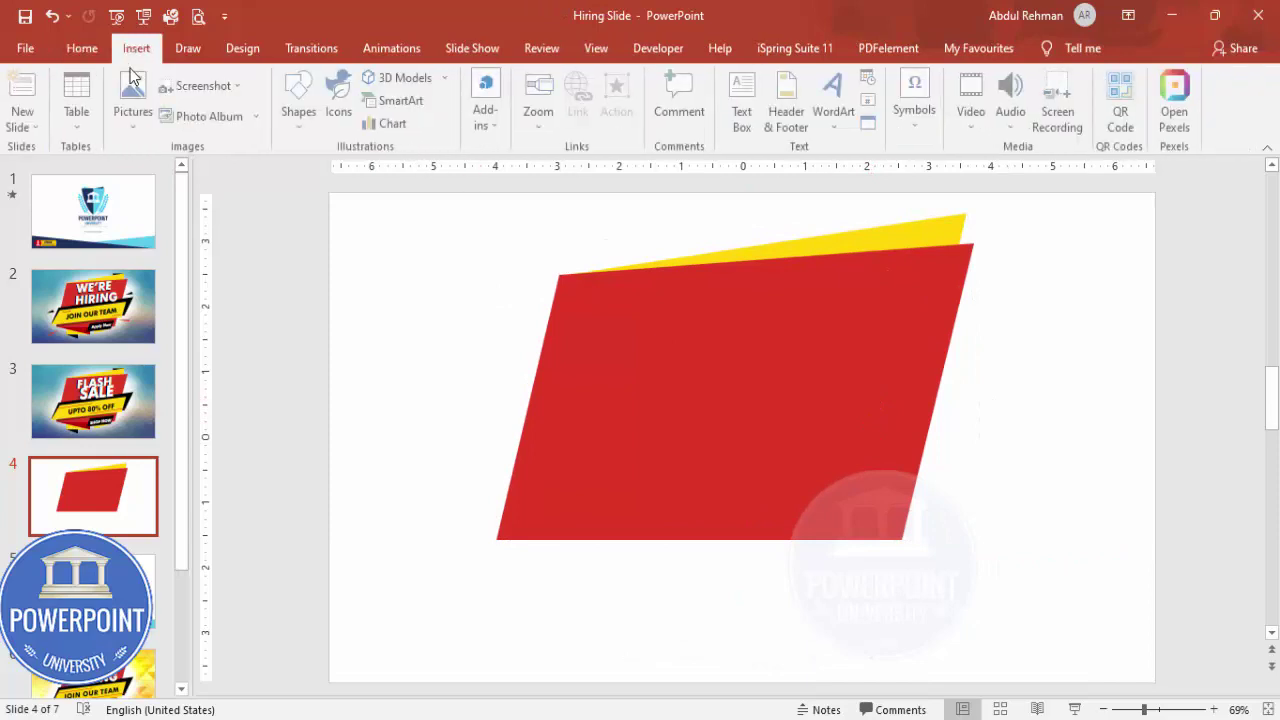
pyautogui.click(303, 115)
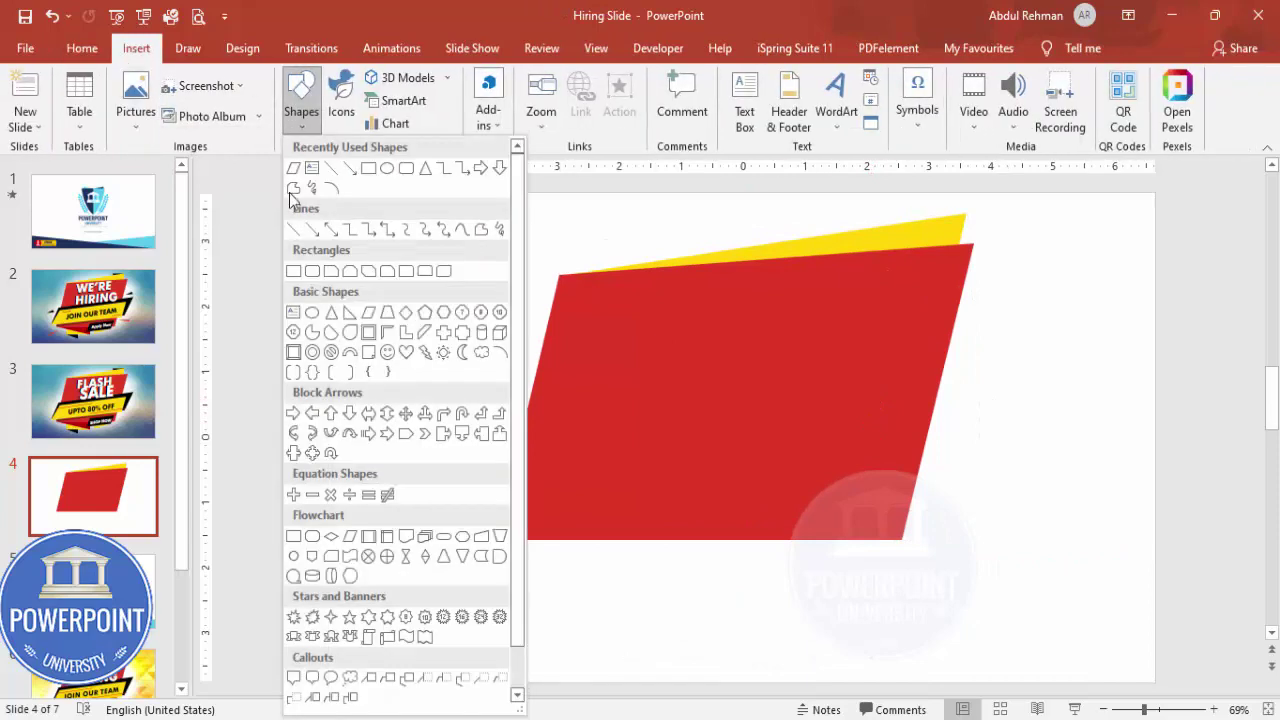
pyautogui.click(372, 316)
pyautogui.moveTo(447, 426); pyautogui.dragTo(961, 524)
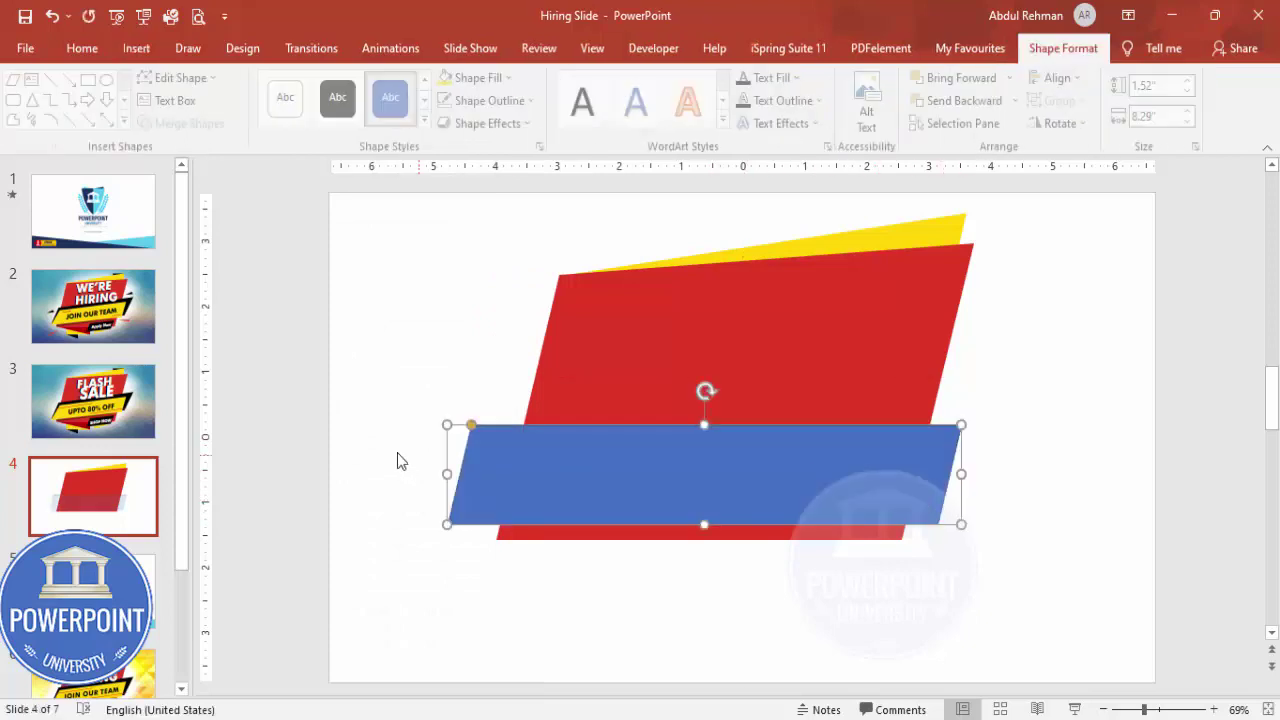
pyautogui.moveTo(472, 426); pyautogui.dragTo(482, 426)
pyautogui.moveTo(710, 453); pyautogui.dragTo(717, 443)
pyautogui.press('Right')
pyautogui.press('Right')
pyautogui.press('Right')
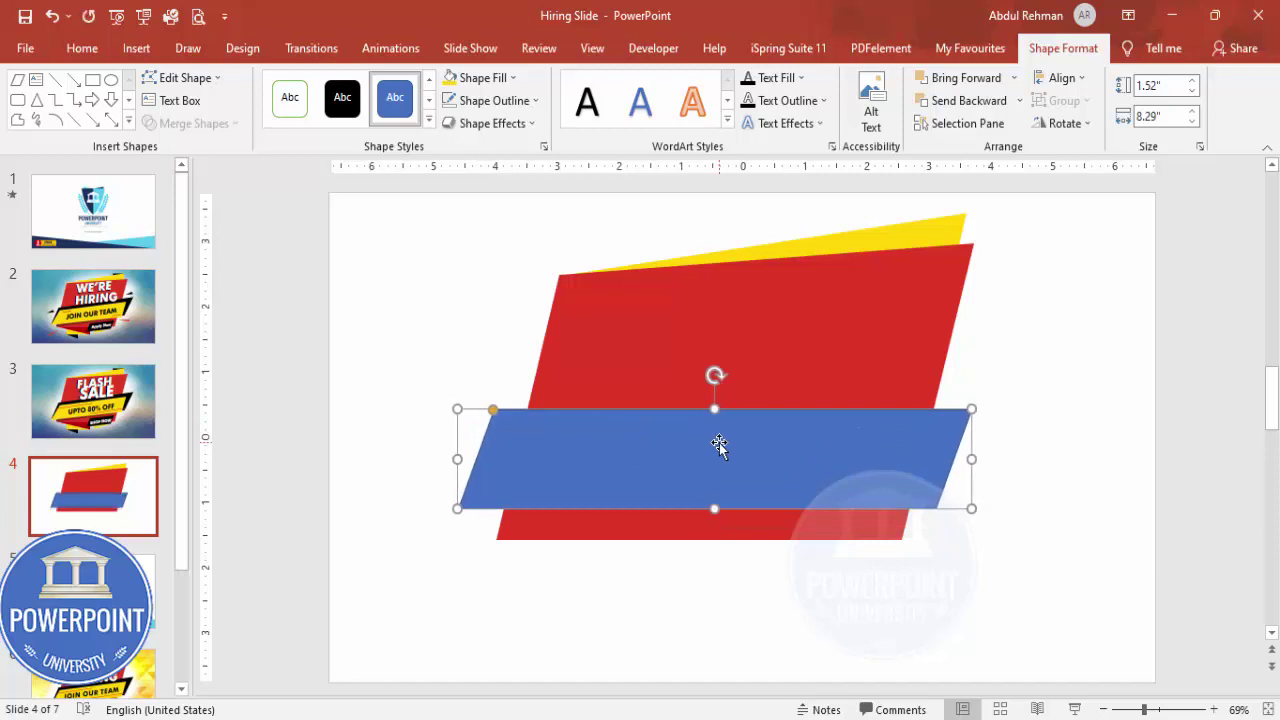
pyautogui.click(530, 101)
pyautogui.click(508, 316)
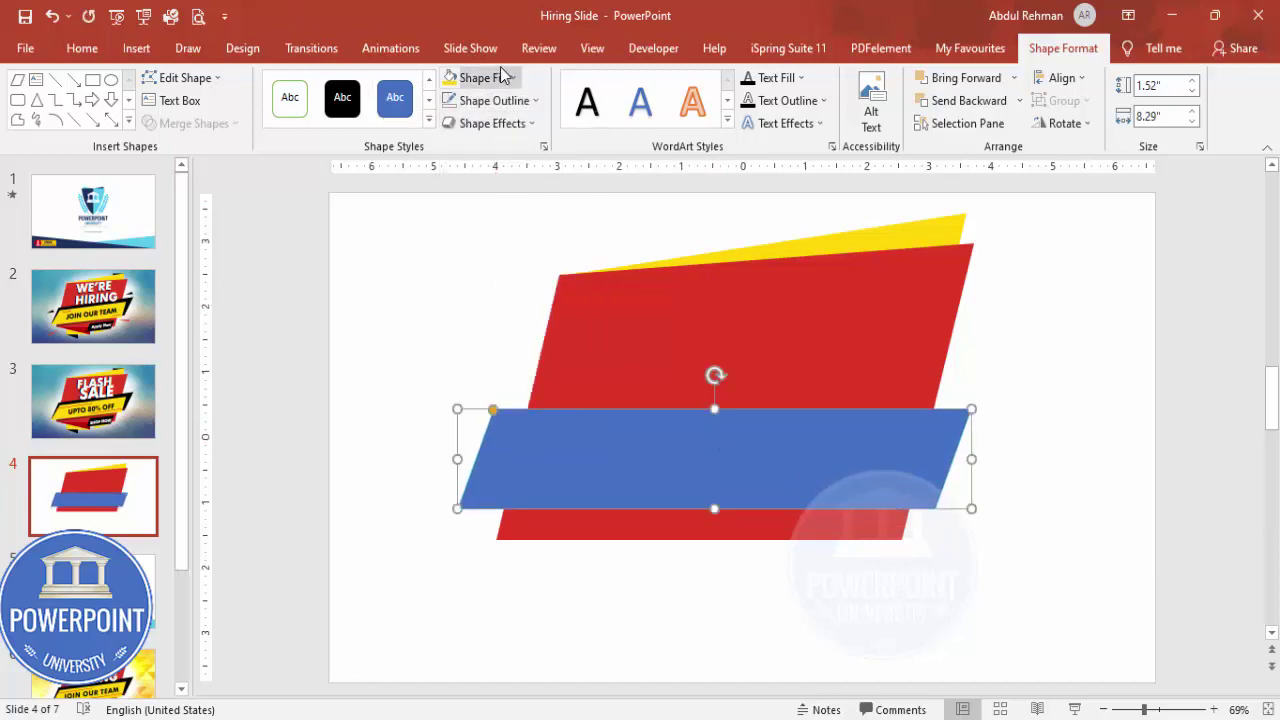
pyautogui.click(449, 80)
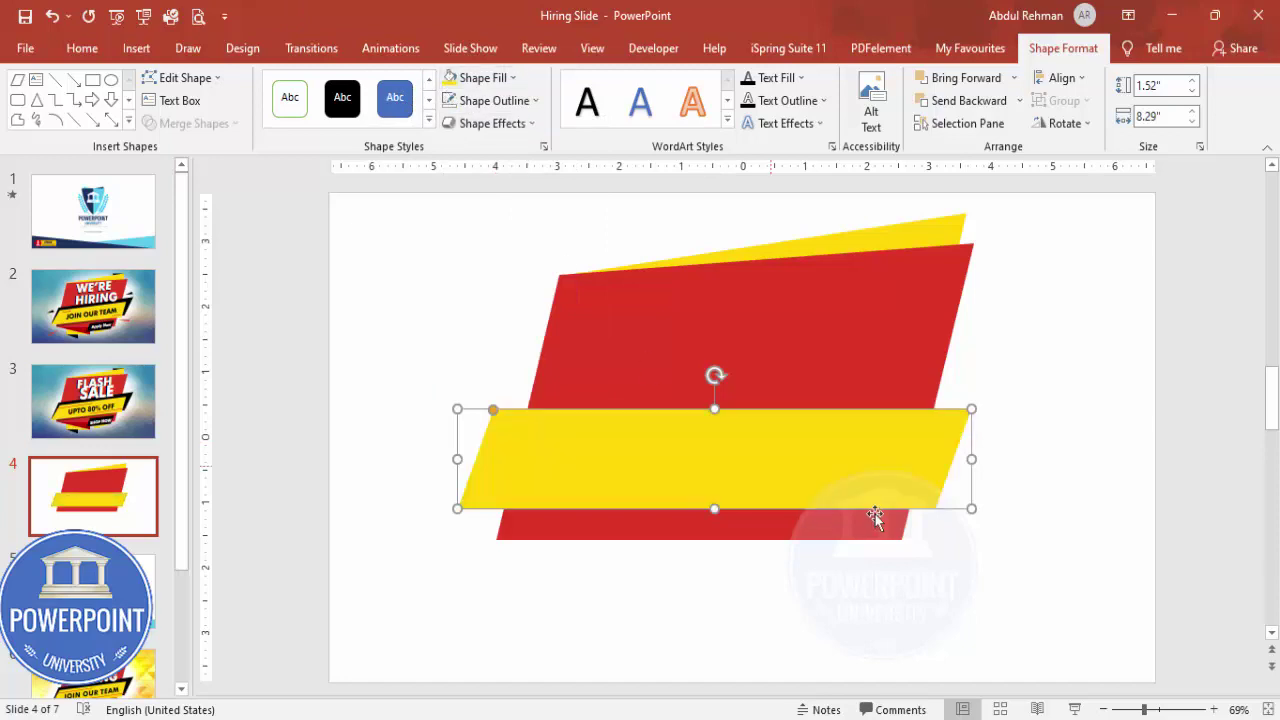
# Edit the band's points so its top edge rises toward the right.
pyautogui.rightClick(845, 459)
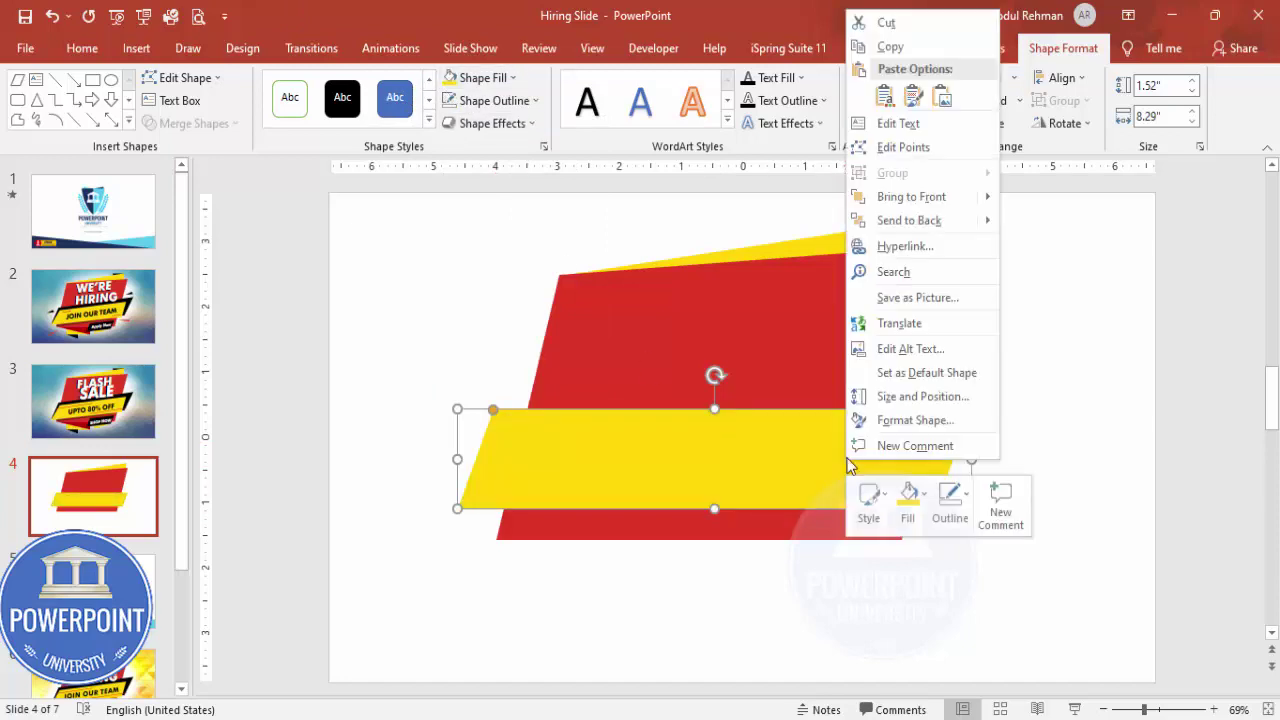
pyautogui.click(925, 145)
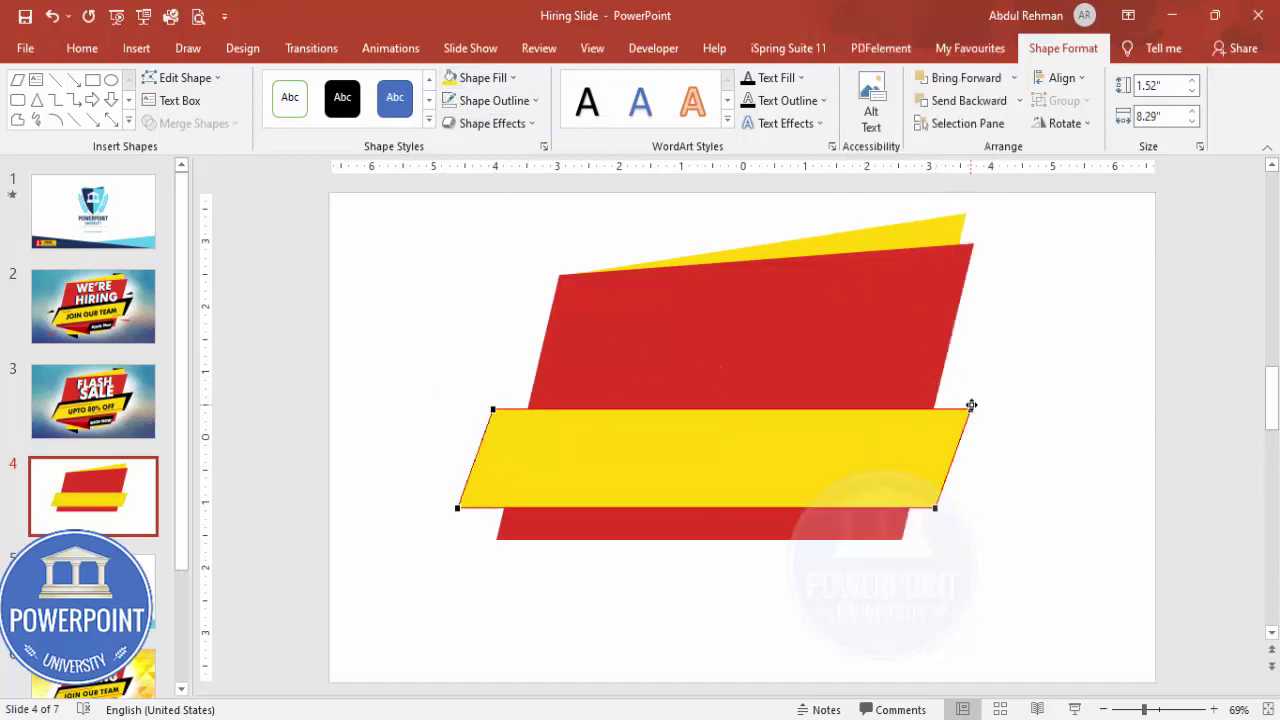
pyautogui.moveTo(972, 407); pyautogui.dragTo(965, 374)
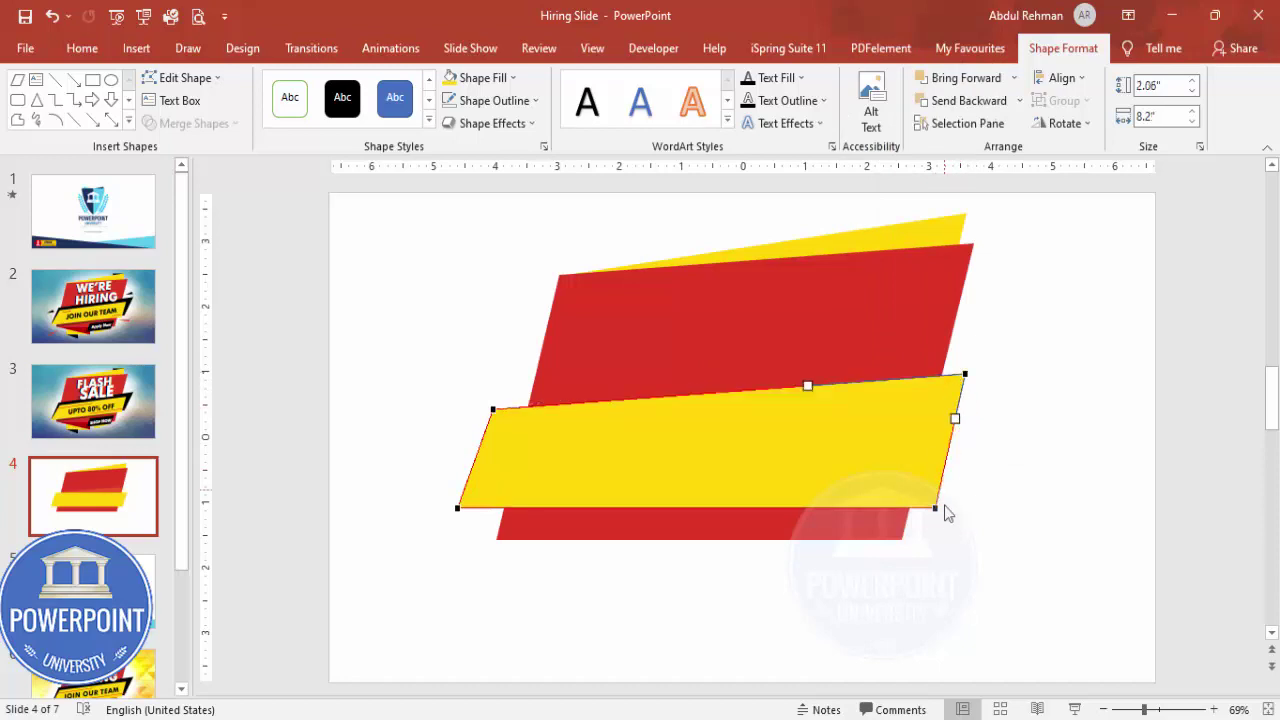
pyautogui.moveTo(934, 509); pyautogui.dragTo(907, 497)
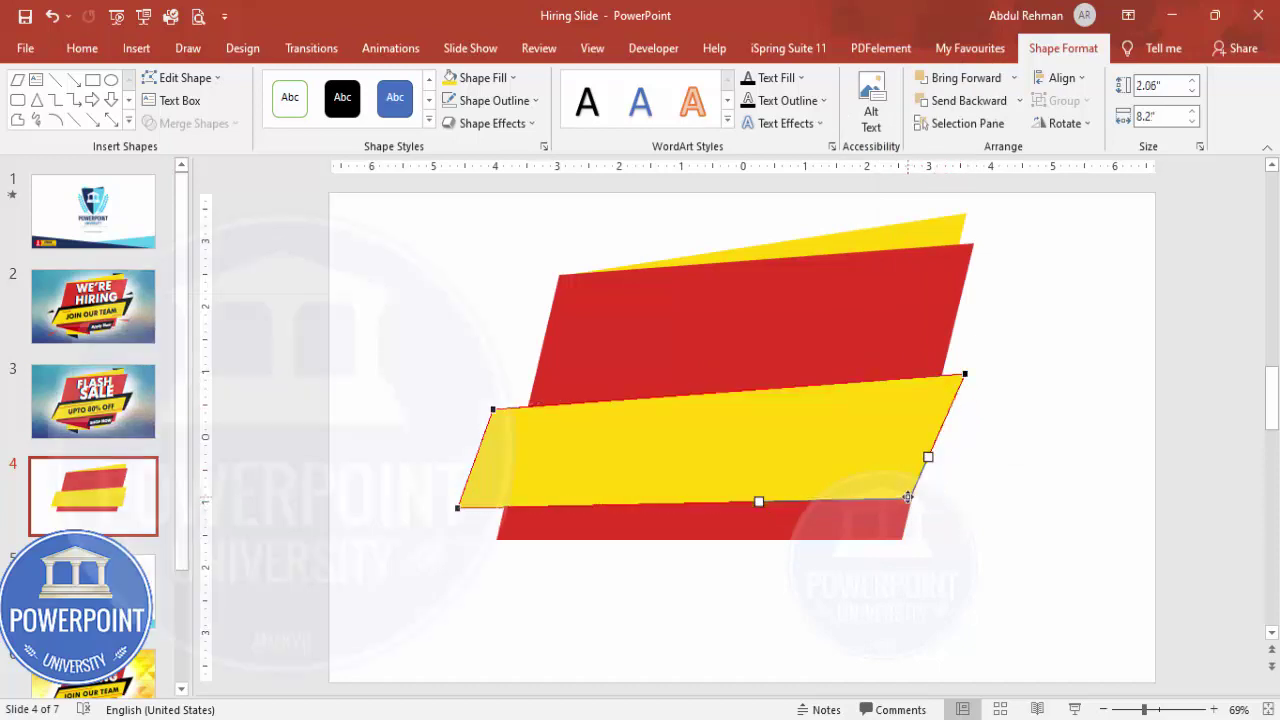
pyautogui.moveTo(961, 374); pyautogui.dragTo(967, 372)
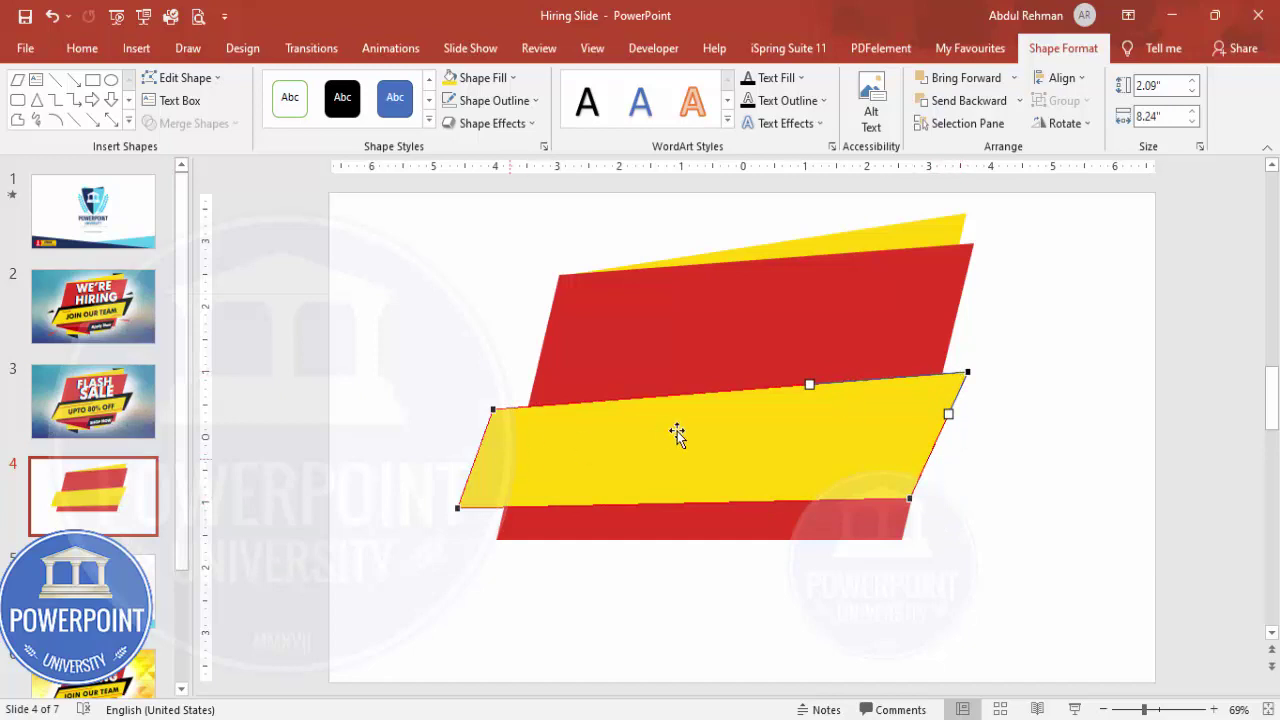
pyautogui.click(988, 486)
# Duplicate the yellow band, fill the copy black, and send it behind the band as an edge.
pyautogui.click(719, 436)
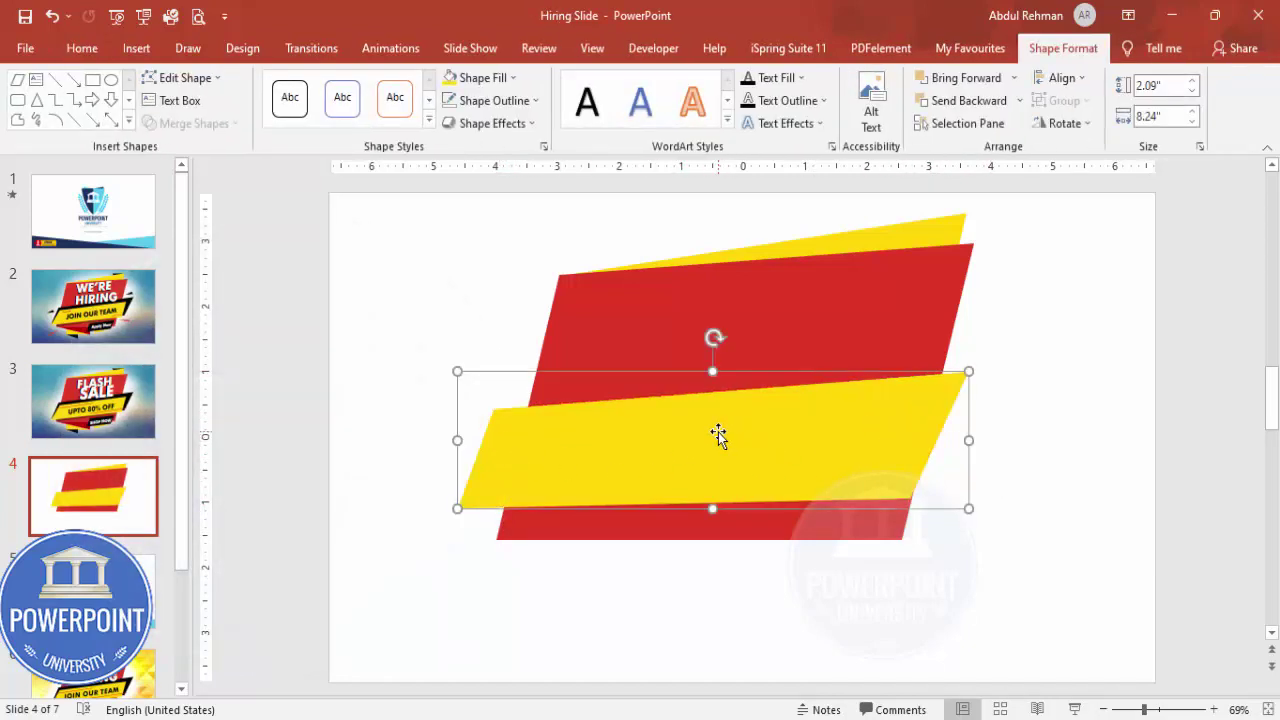
pyautogui.moveTo(716, 438); pyautogui.dragTo(872, 457)
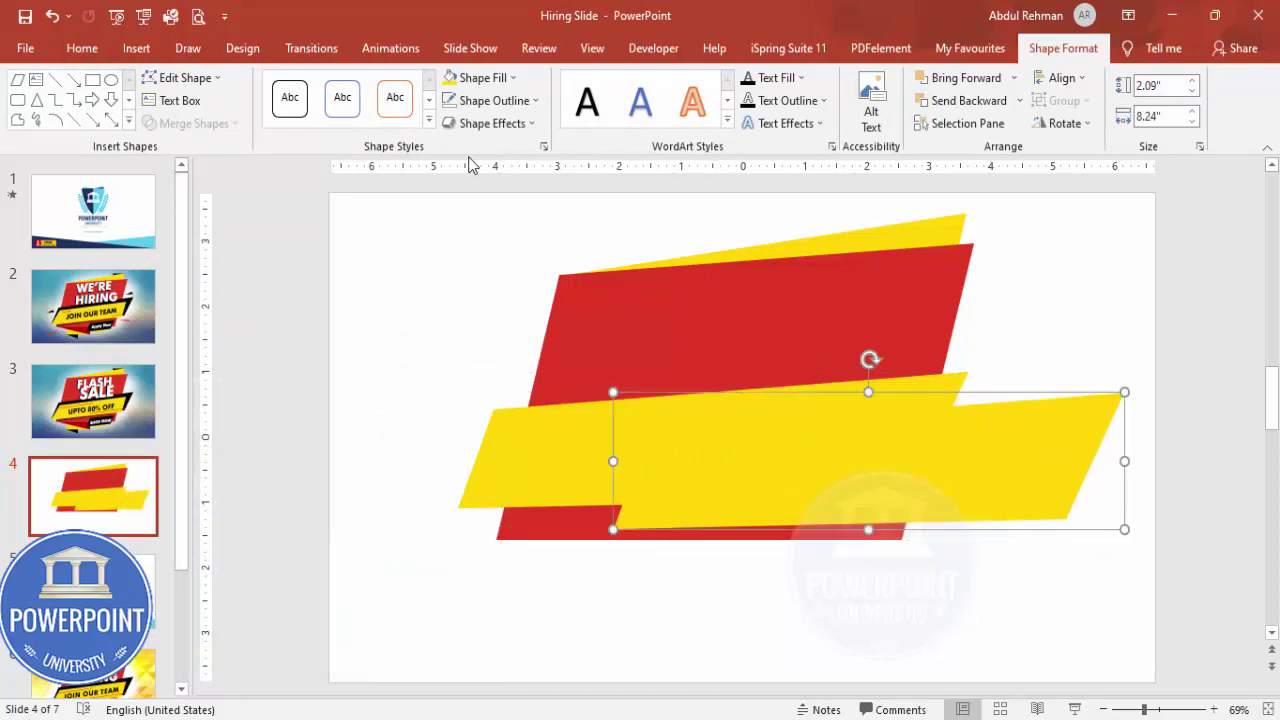
pyautogui.click(487, 84)
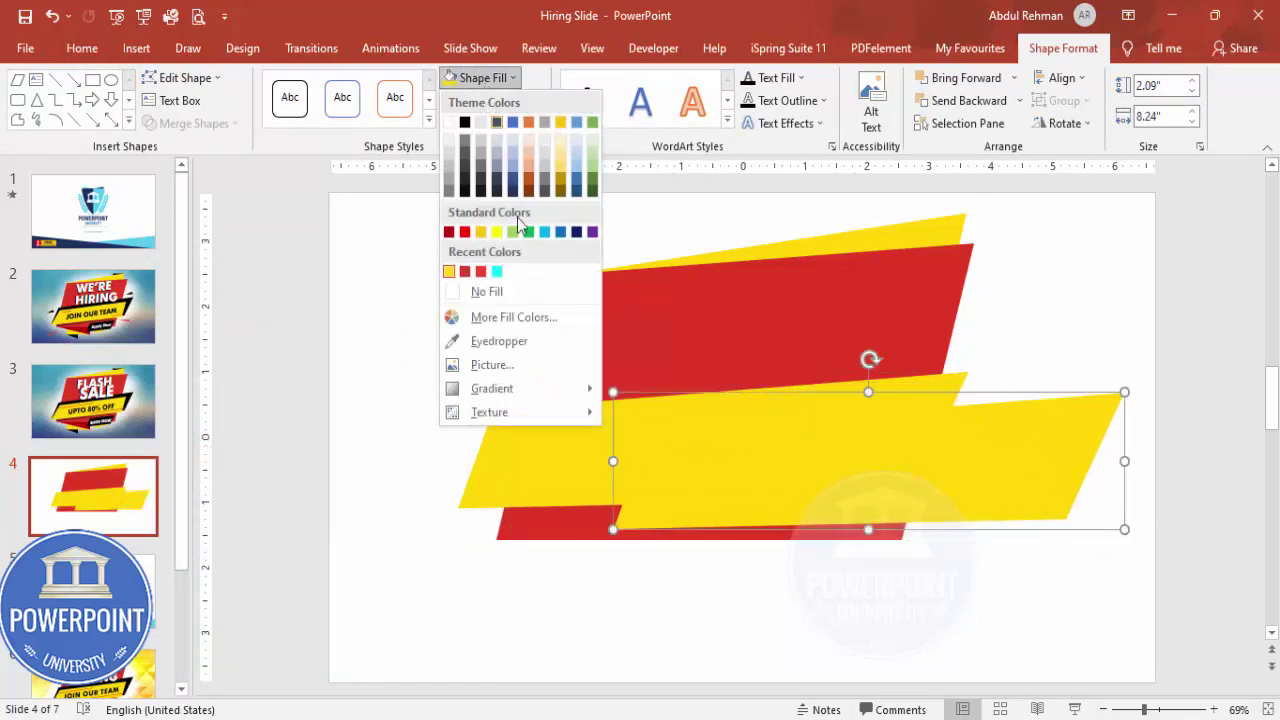
pyautogui.click(463, 124)
pyautogui.moveTo(863, 420); pyautogui.dragTo(762, 397)
pyautogui.click(975, 101)
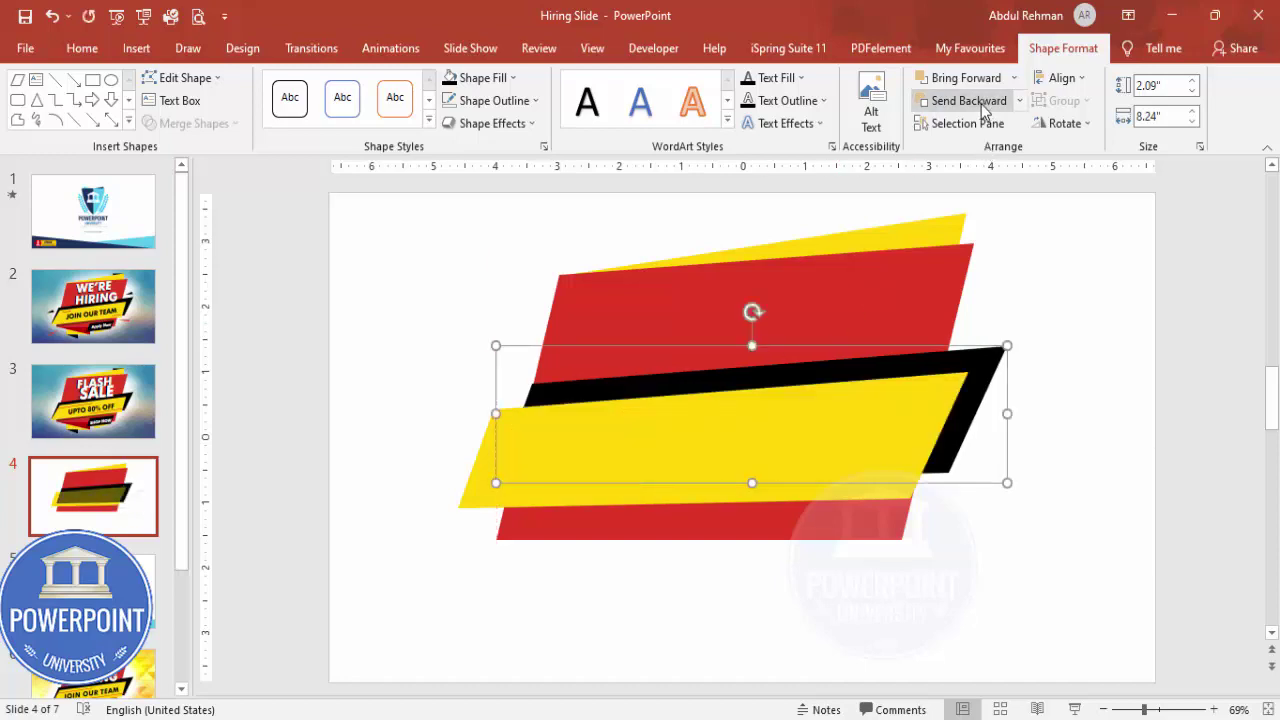
pyautogui.moveTo(971, 366); pyautogui.dragTo(961, 370)
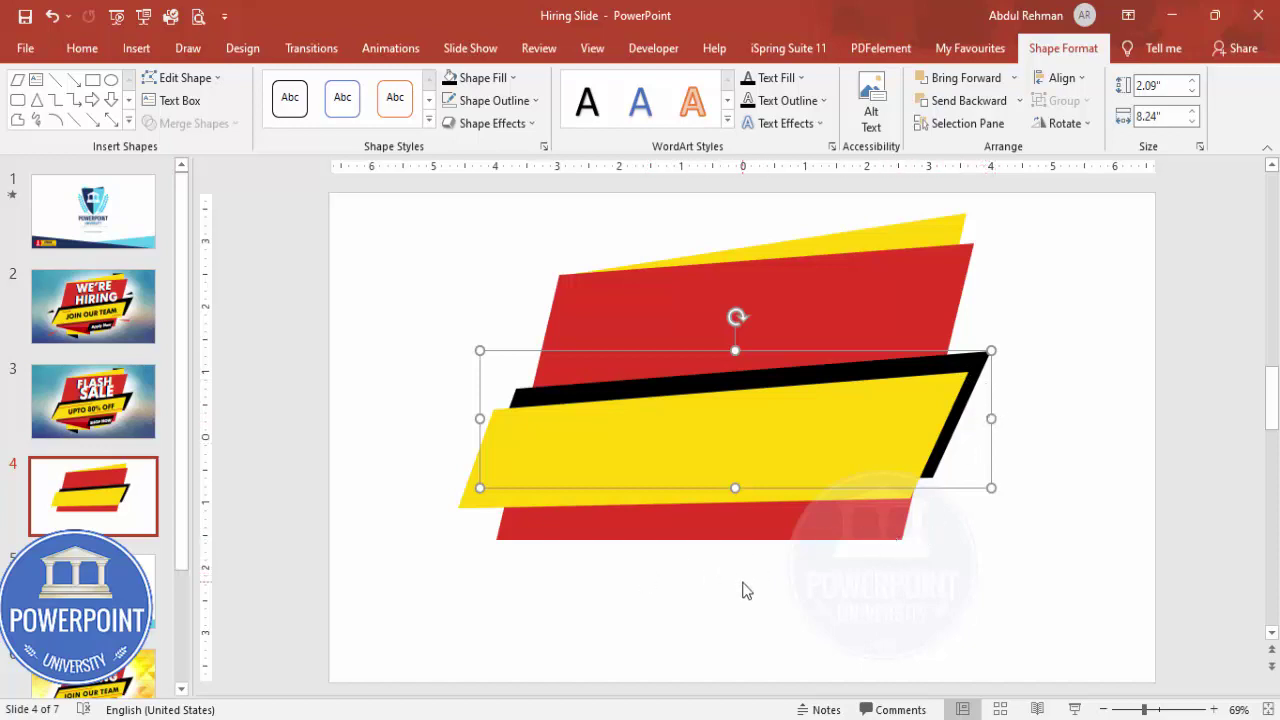
# Draw an outline-free black rectangle over the lower banner and make it 34% transparent.
pyautogui.click(688, 593)
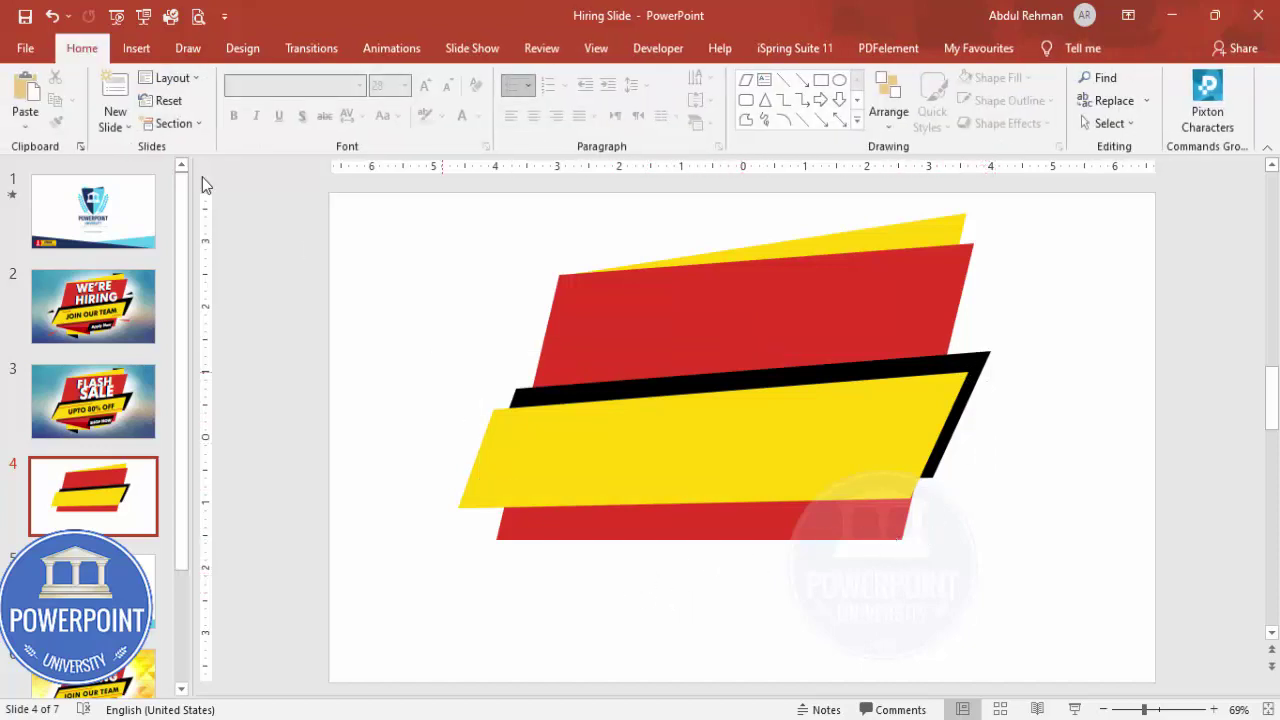
pyautogui.click(140, 54)
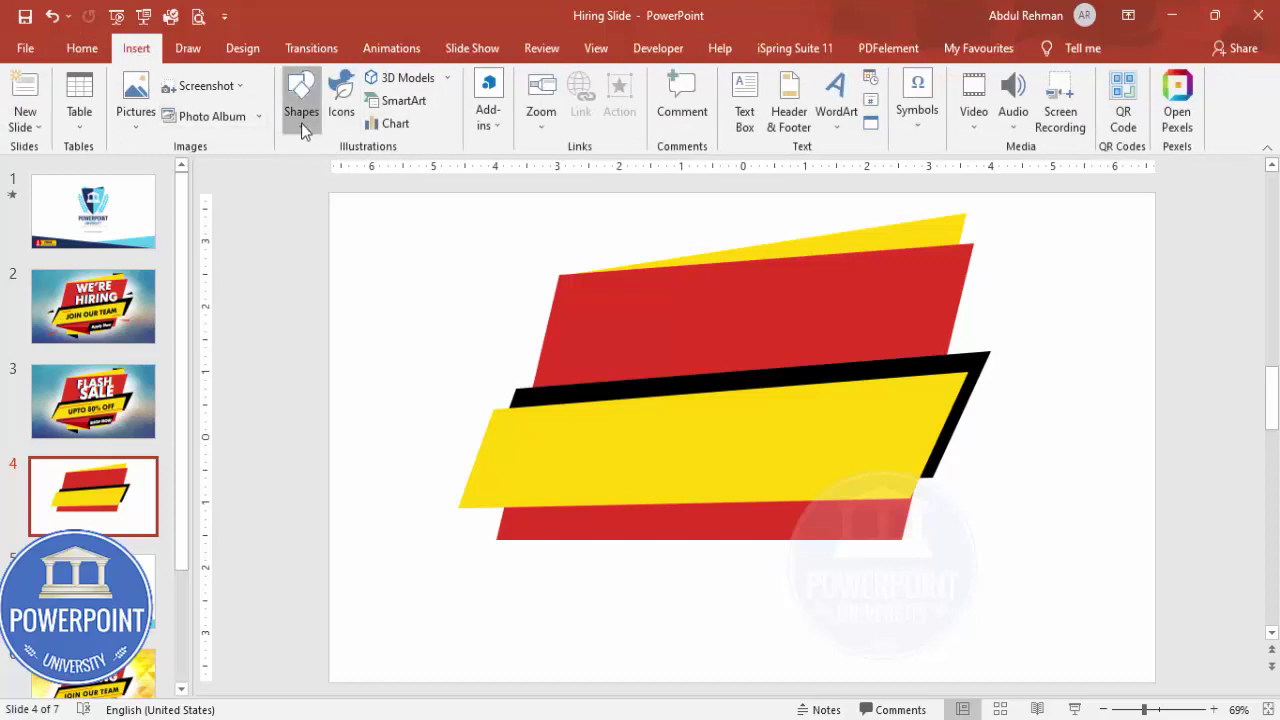
pyautogui.click(301, 120)
pyautogui.click(296, 271)
pyautogui.moveTo(549, 440); pyautogui.dragTo(900, 530)
pyautogui.click(500, 100)
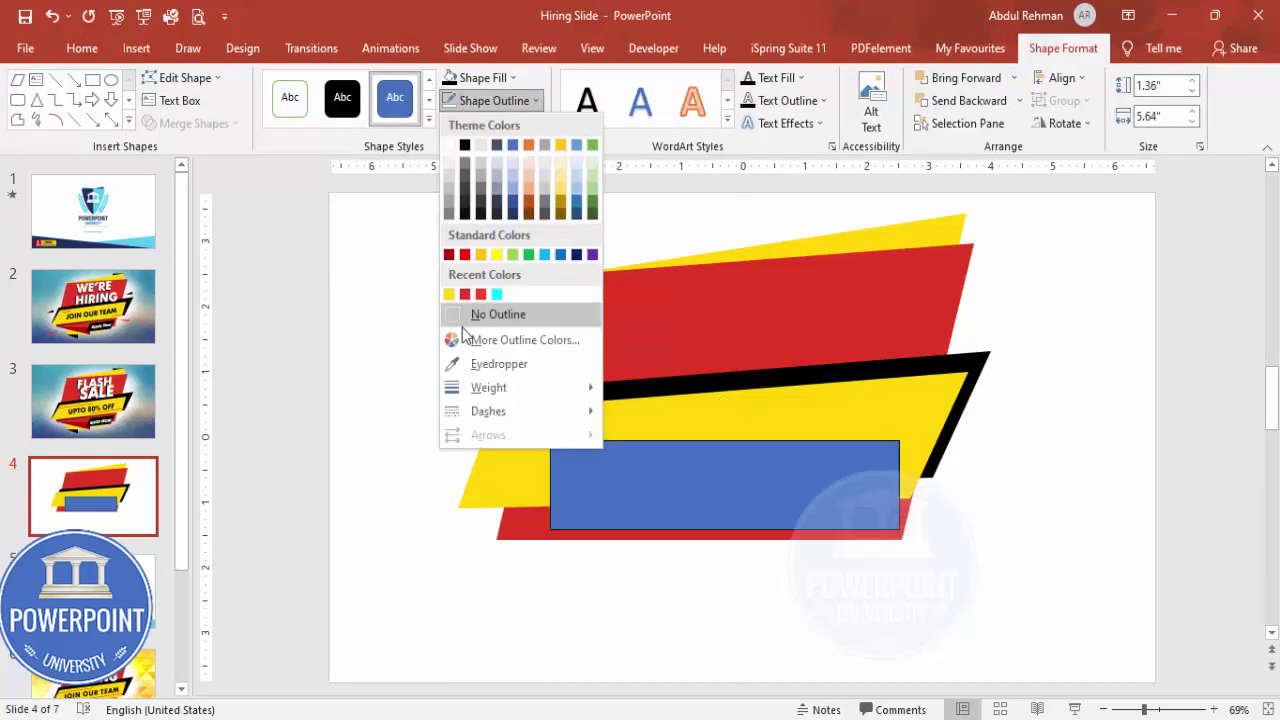
pyautogui.click(495, 314)
pyautogui.click(448, 77)
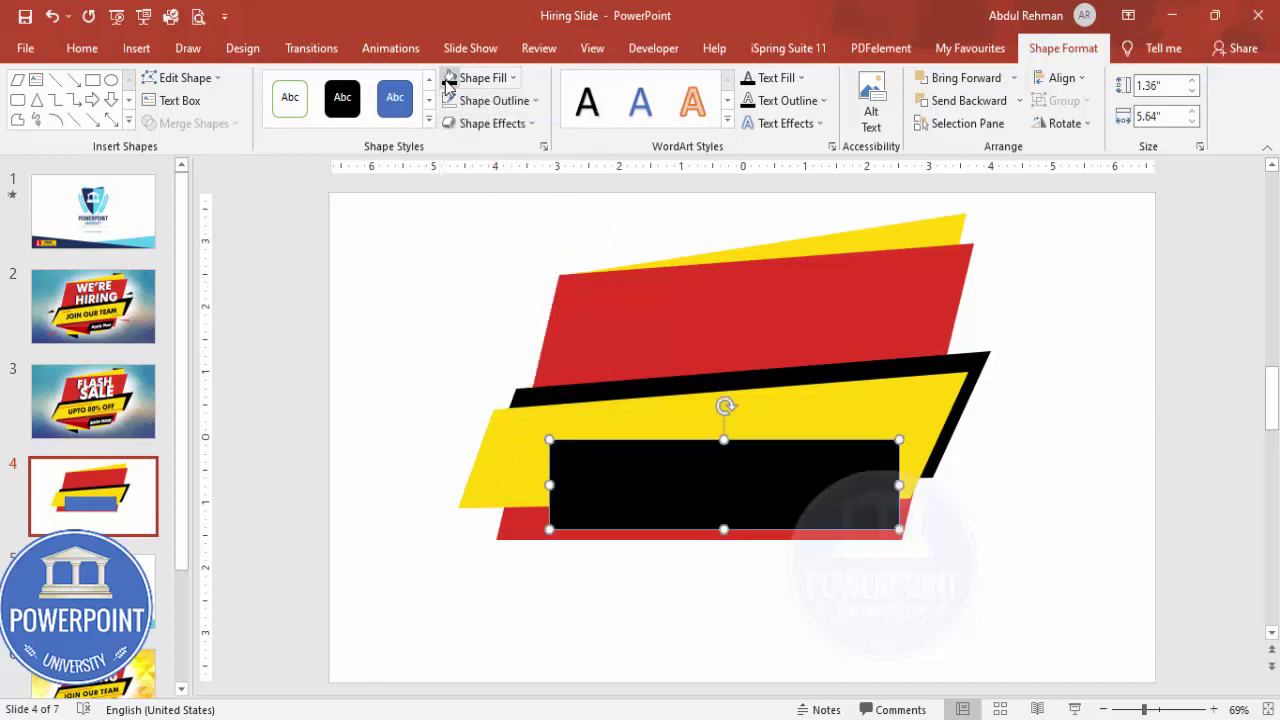
pyautogui.rightClick(703, 481)
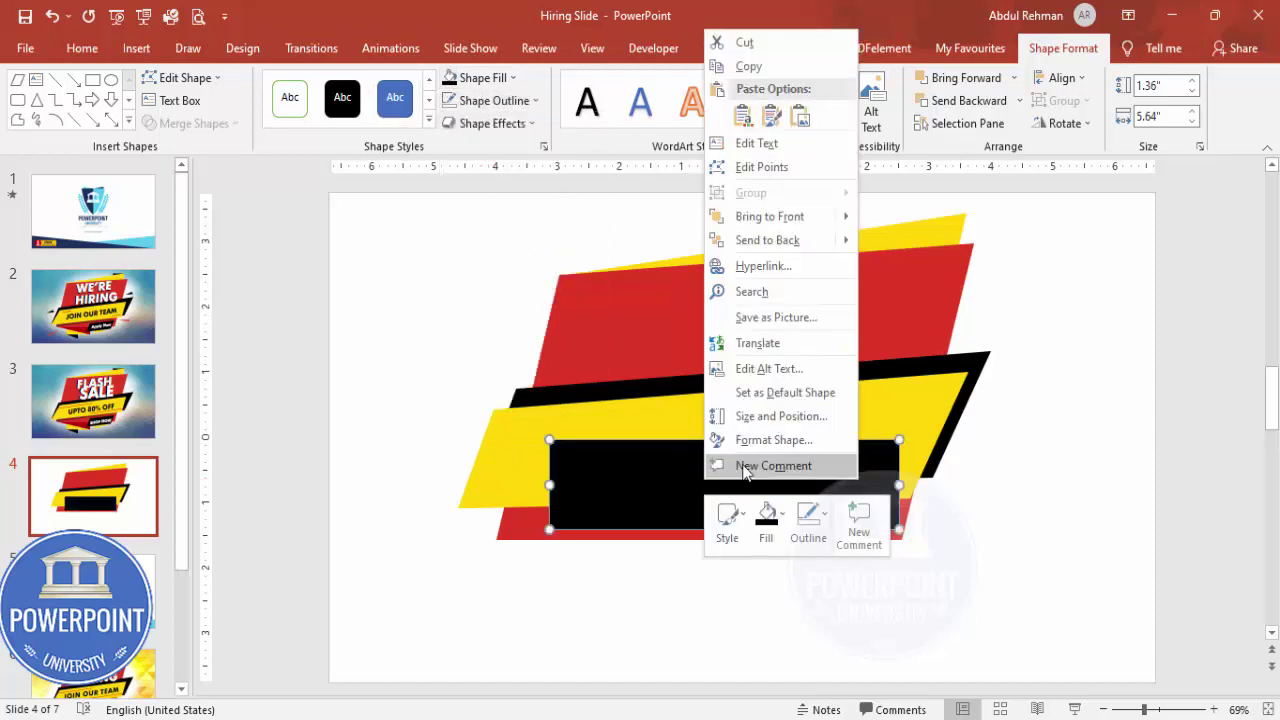
pyautogui.click(780, 444)
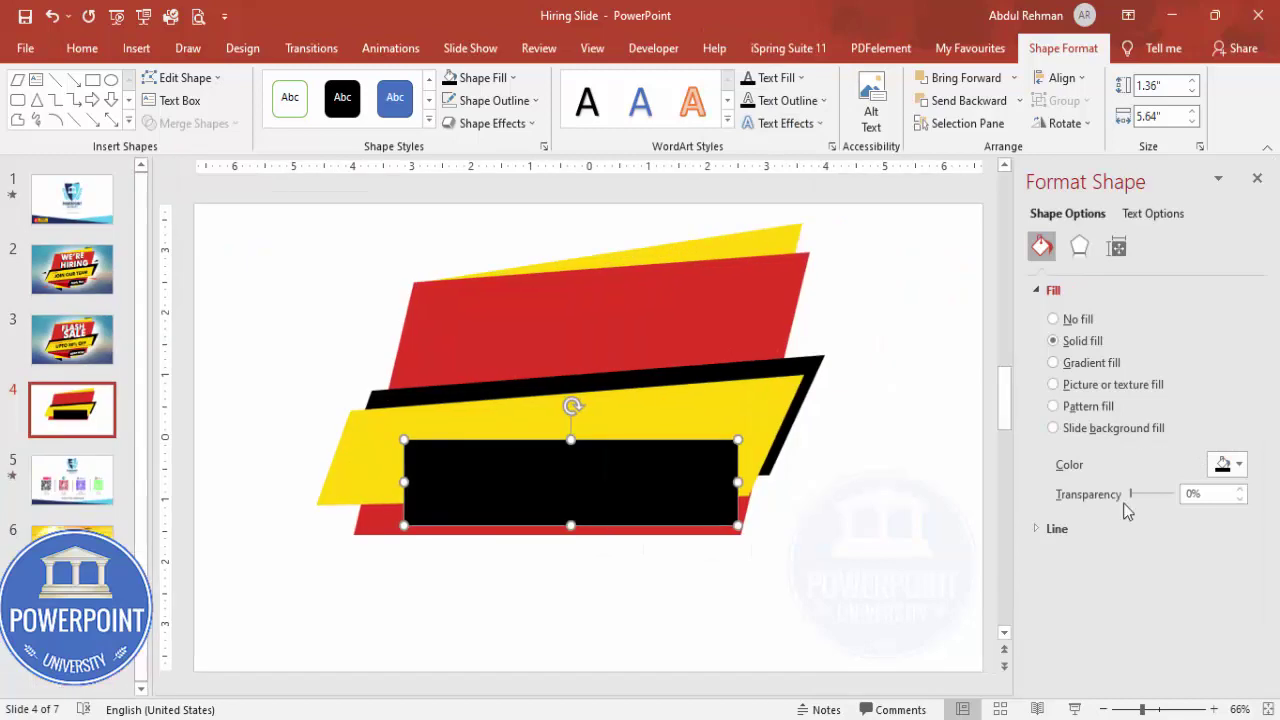
pyautogui.moveTo(1132, 496); pyautogui.dragTo(1147, 496)
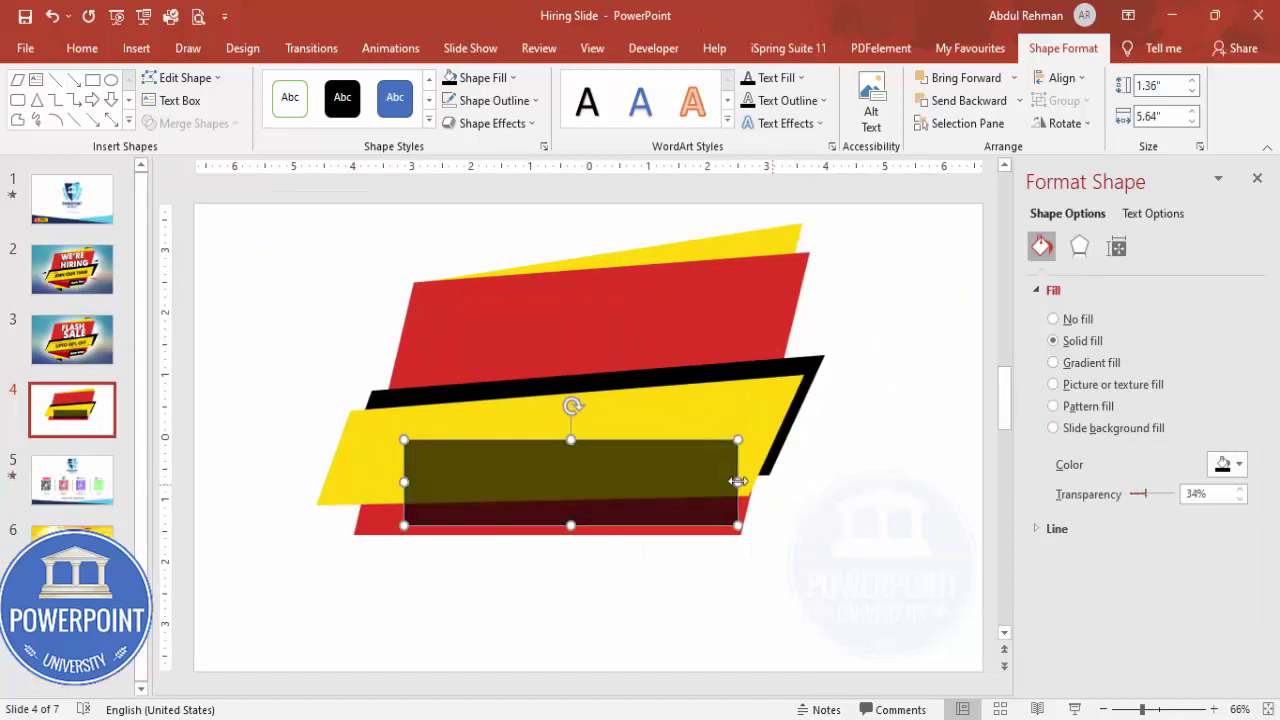
# Resize the rectangle to 0.97" tall, align it to the band's bottom edge, and send it backward.
pyautogui.moveTo(570, 406); pyautogui.dragTo(496, 447)
pyautogui.moveTo(666, 458); pyautogui.dragTo(730, 460)
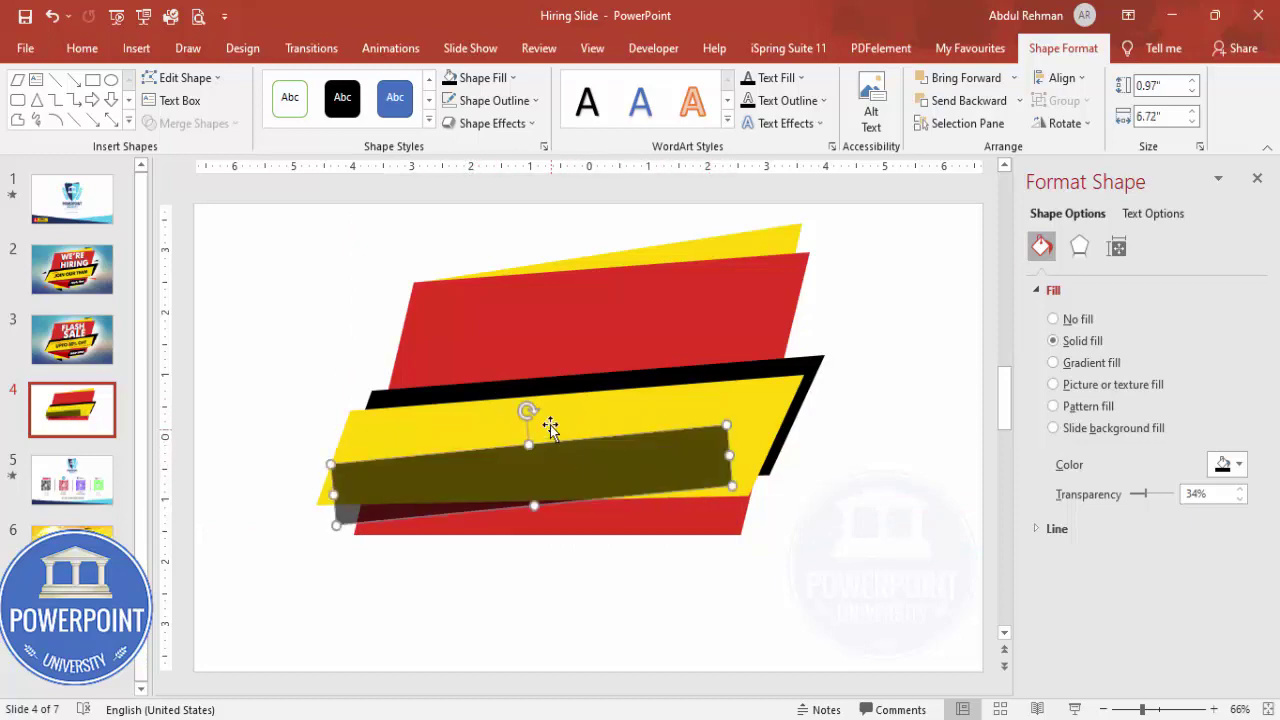
pyautogui.moveTo(528, 410); pyautogui.dragTo(529, 409)
pyautogui.moveTo(491, 478); pyautogui.dragTo(494, 491)
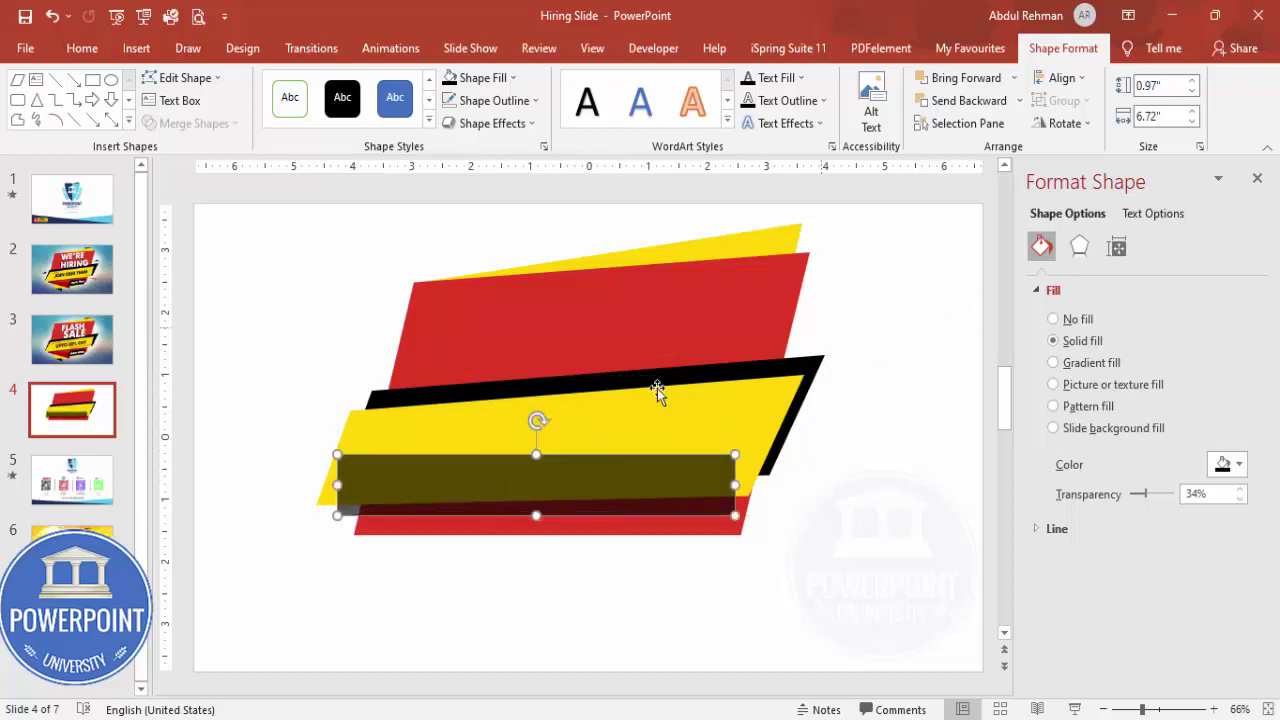
pyautogui.click(982, 104)
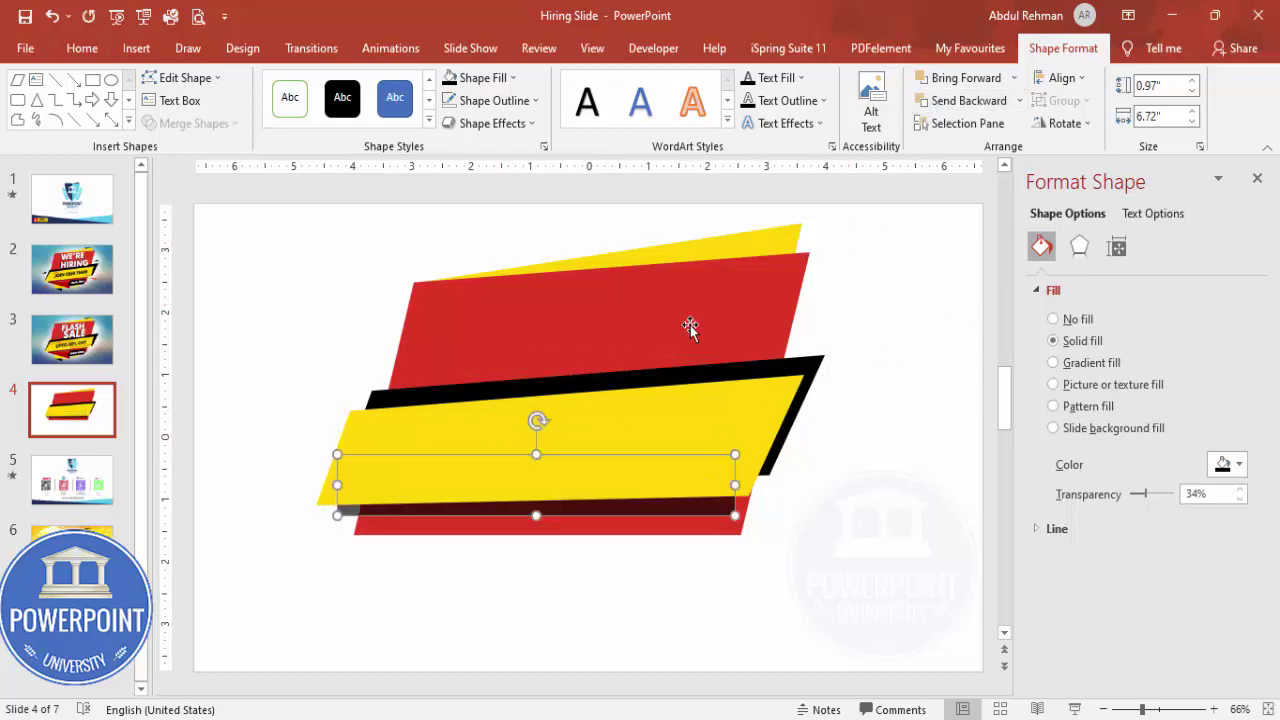
pyautogui.click(489, 612)
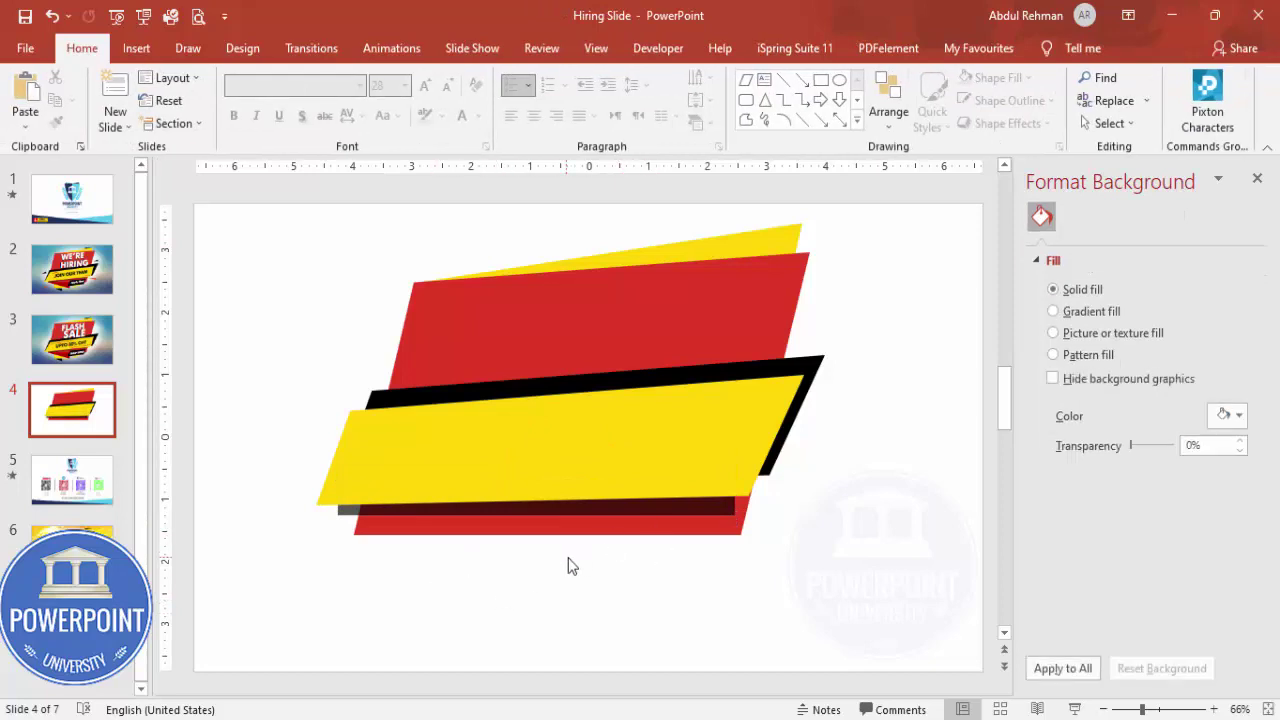
# Draw an outline-free dark red right triangle below the banner's lower left.
pyautogui.click(136, 48)
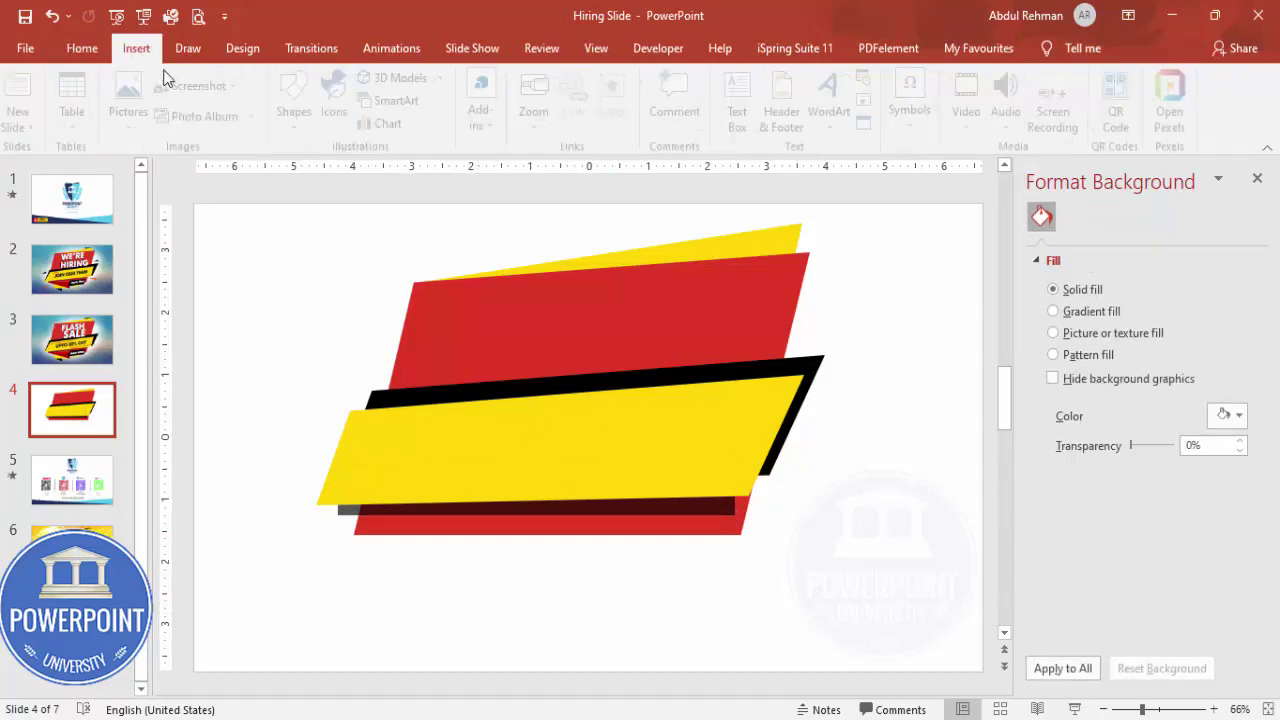
pyautogui.click(299, 112)
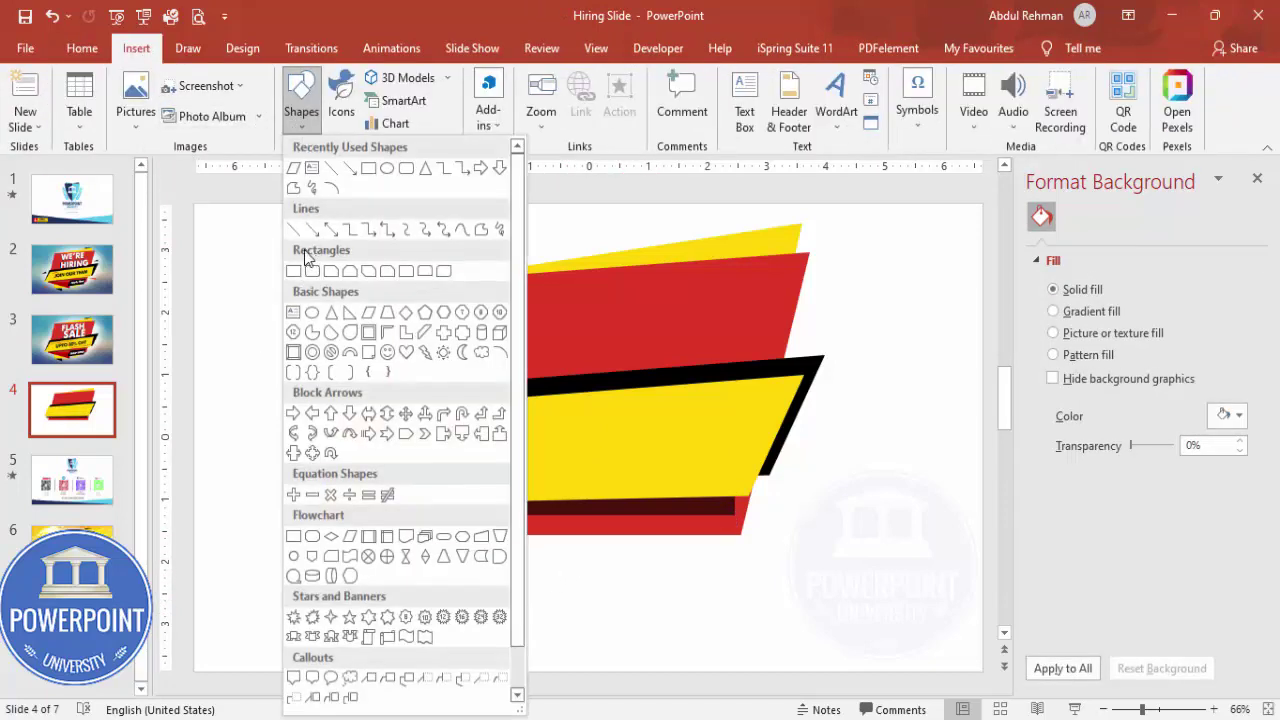
pyautogui.click(349, 313)
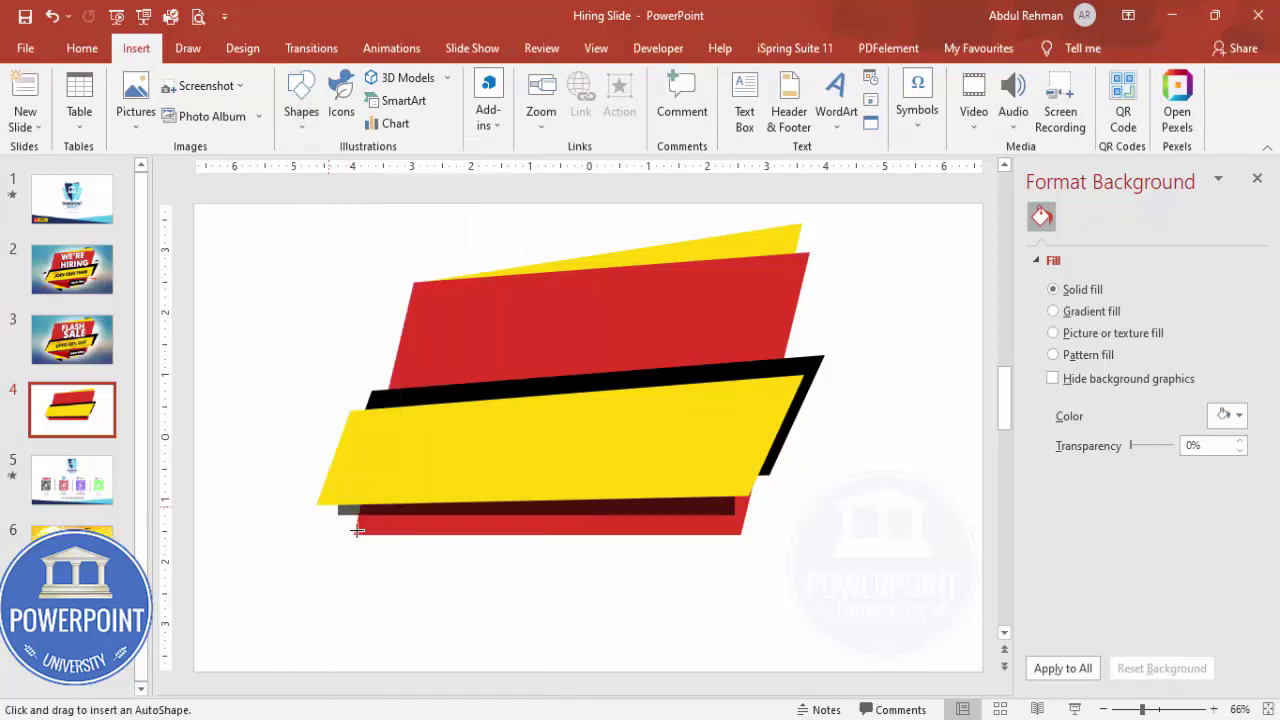
pyautogui.moveTo(355, 536)
pyautogui.mouseDown()
pyautogui.moveTo(551, 614)
pyautogui.moveTo(586, 612)
pyautogui.mouseUp()
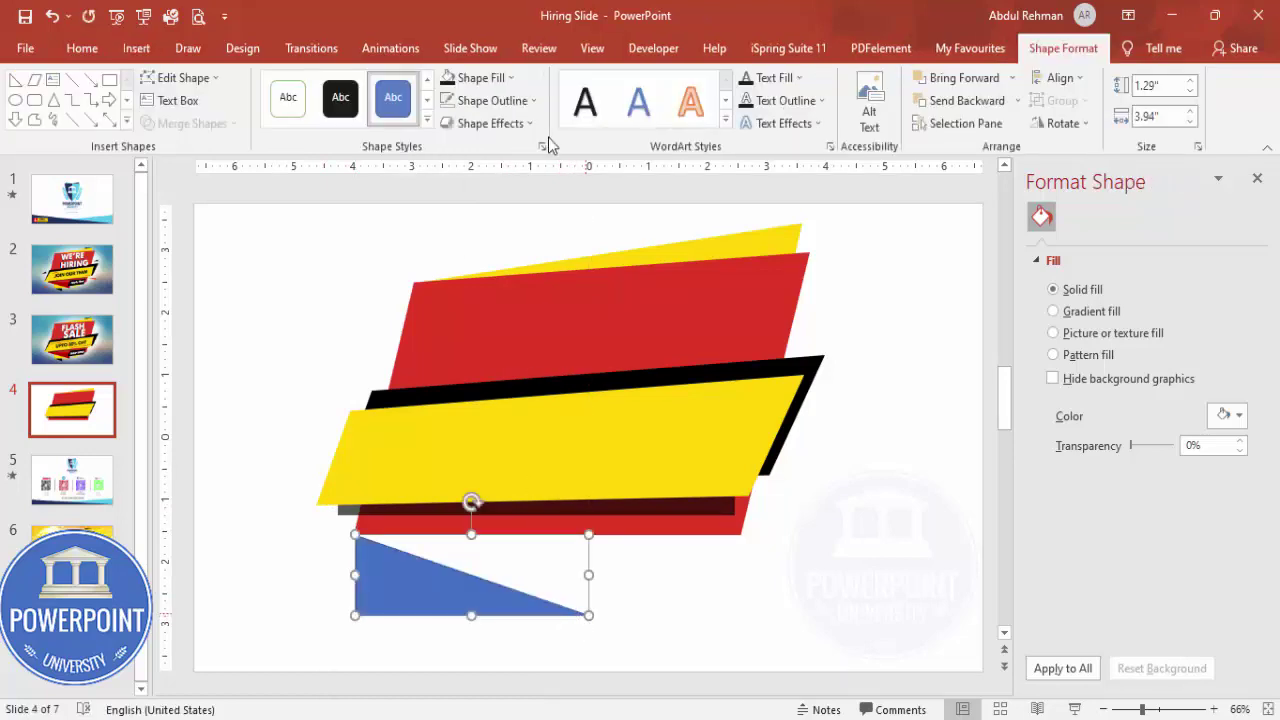
pyautogui.click(494, 100)
pyautogui.click(514, 316)
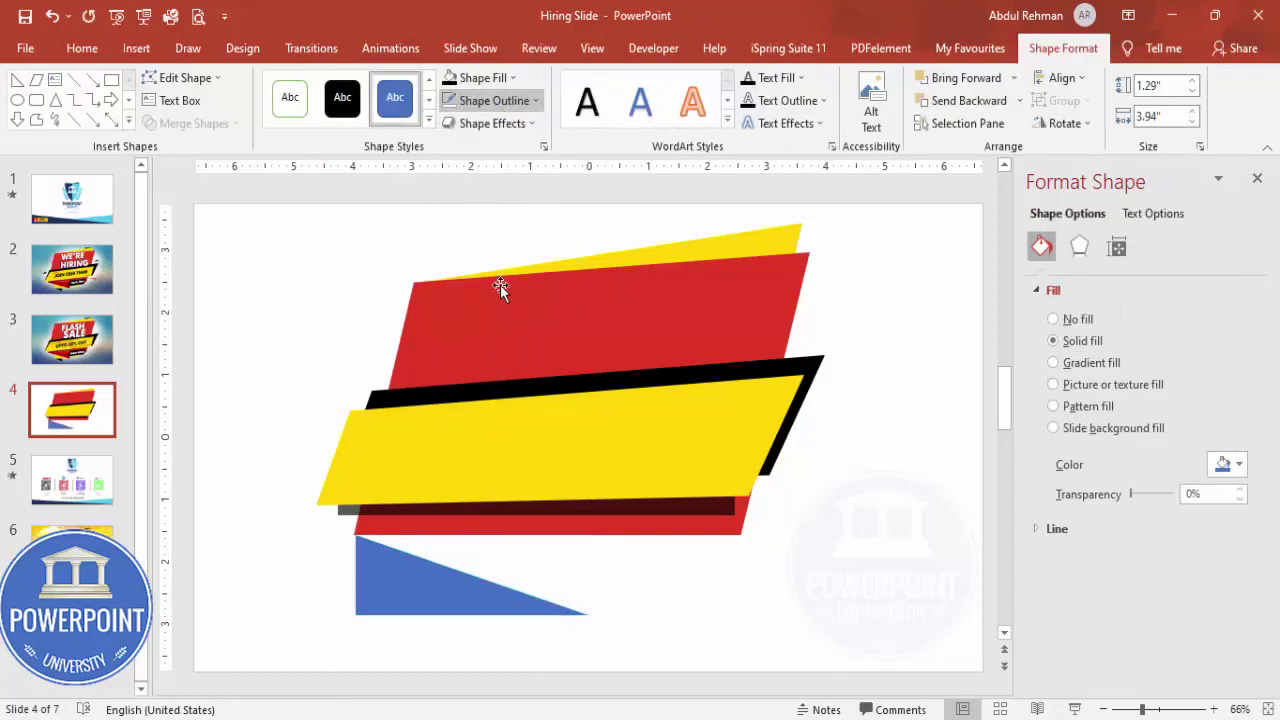
pyautogui.click(478, 78)
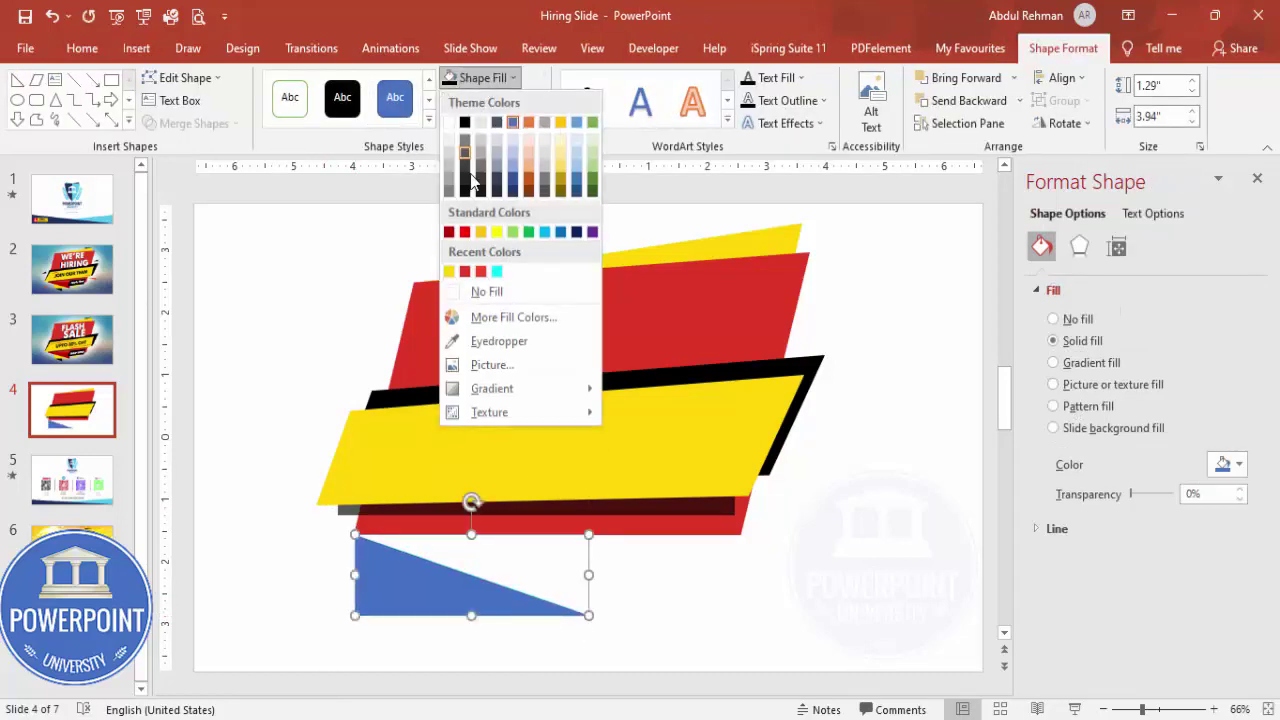
pyautogui.click(448, 233)
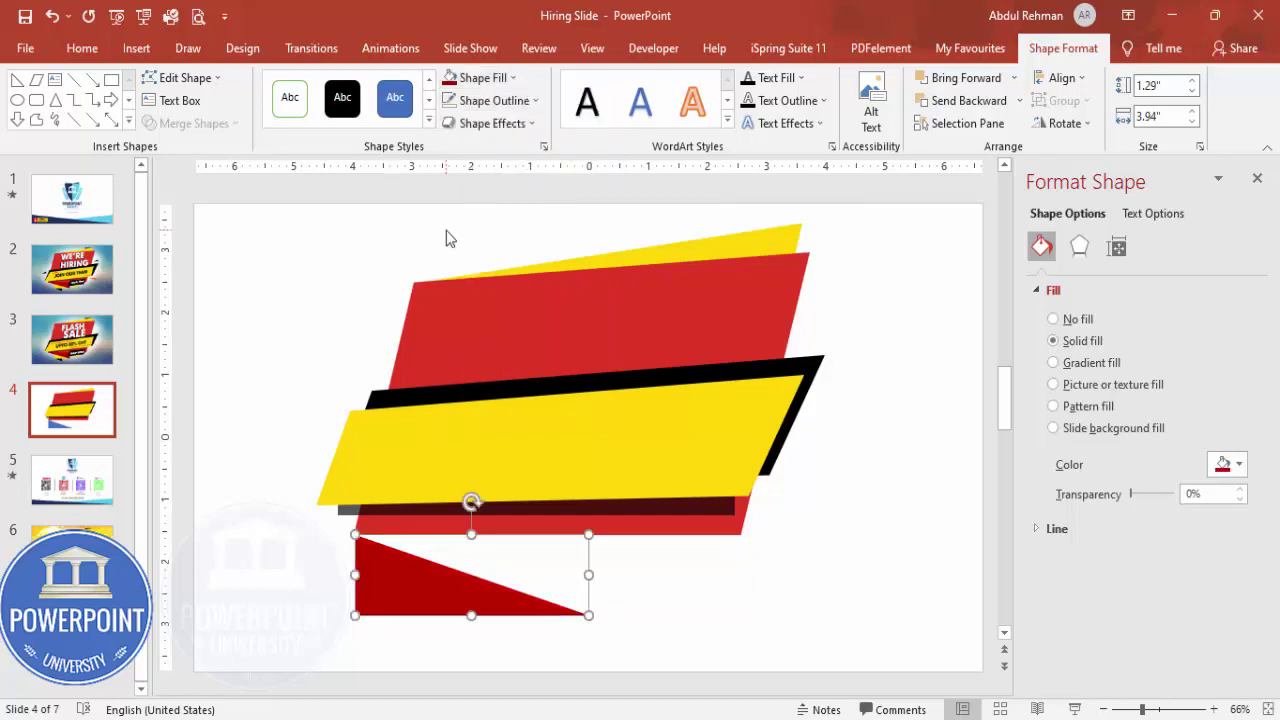
# Flip the triangle vertically and horizontally, resize it to 0.97" tall, and place a copy to the left.
pyautogui.click(1052, 127)
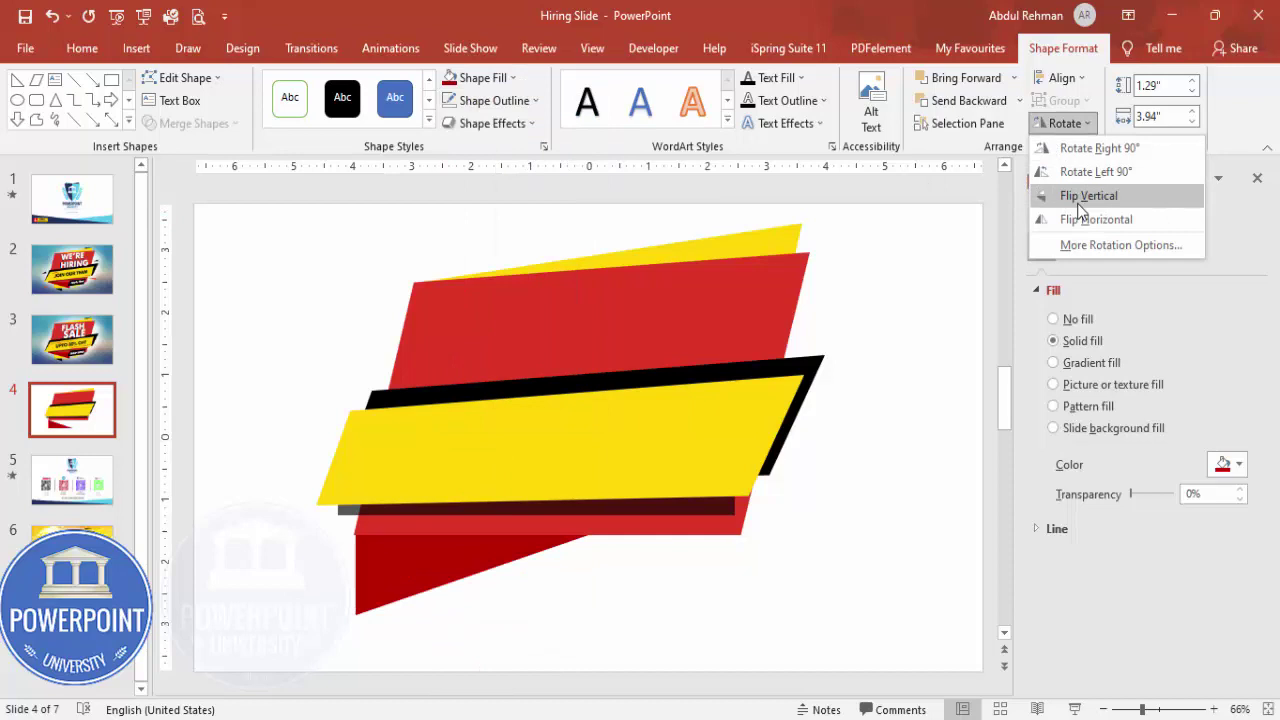
pyautogui.click(1080, 197)
pyautogui.click(1065, 123)
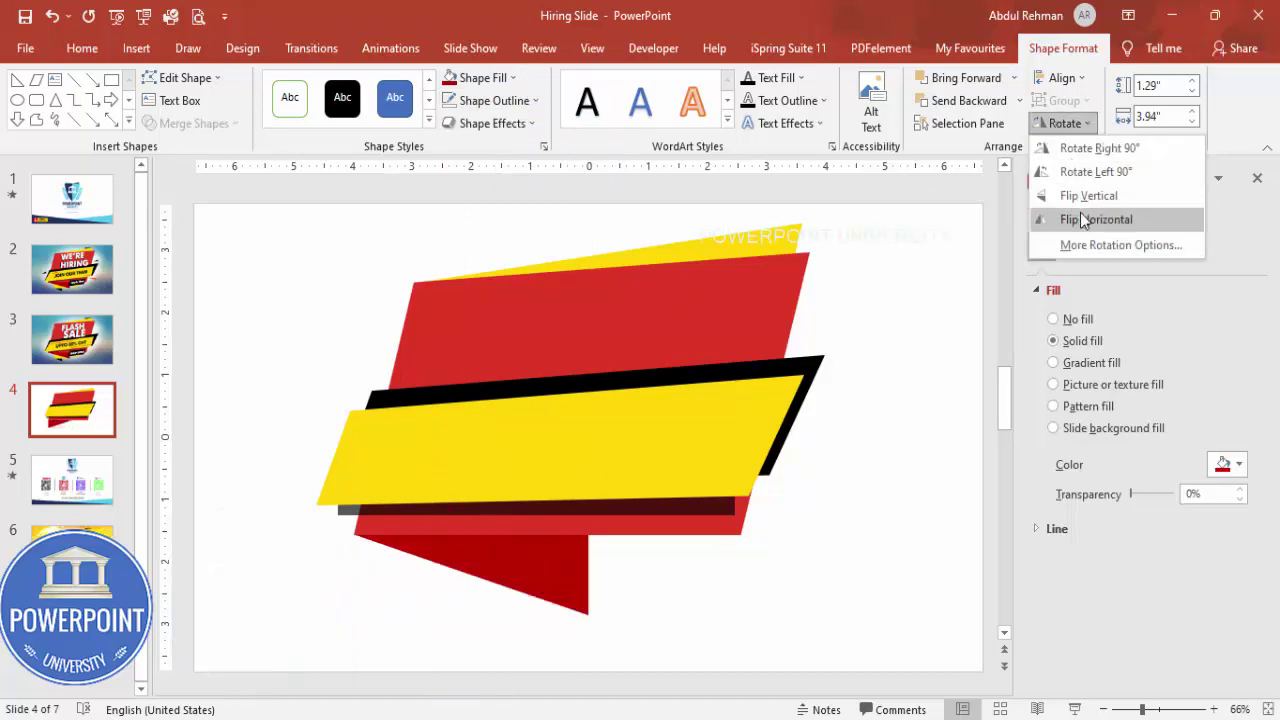
pyautogui.click(1082, 219)
pyautogui.moveTo(589, 571); pyautogui.dragTo(507, 571)
pyautogui.moveTo(430, 614); pyautogui.dragTo(430, 595)
pyautogui.moveTo(487, 564); pyautogui.dragTo(448, 570)
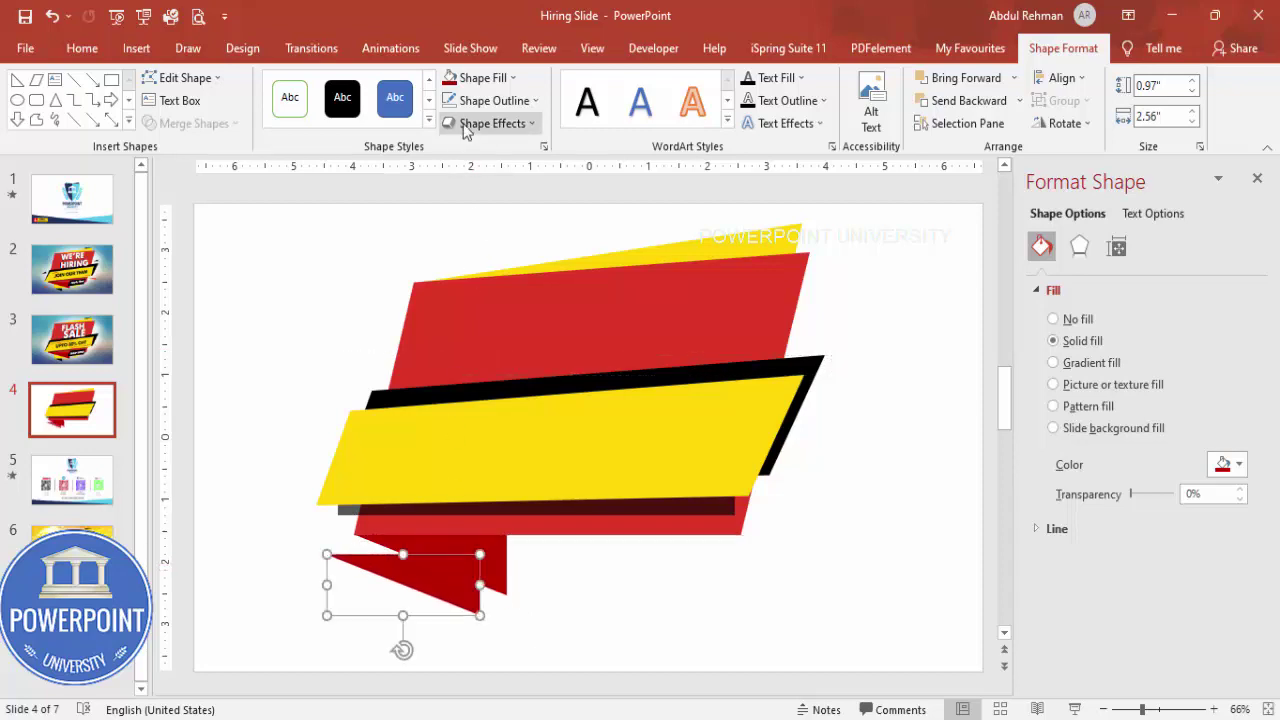
# Fill the triangle copy yellow, shift it right, and flip it horizontally.
pyautogui.click(472, 78)
pyautogui.click(450, 272)
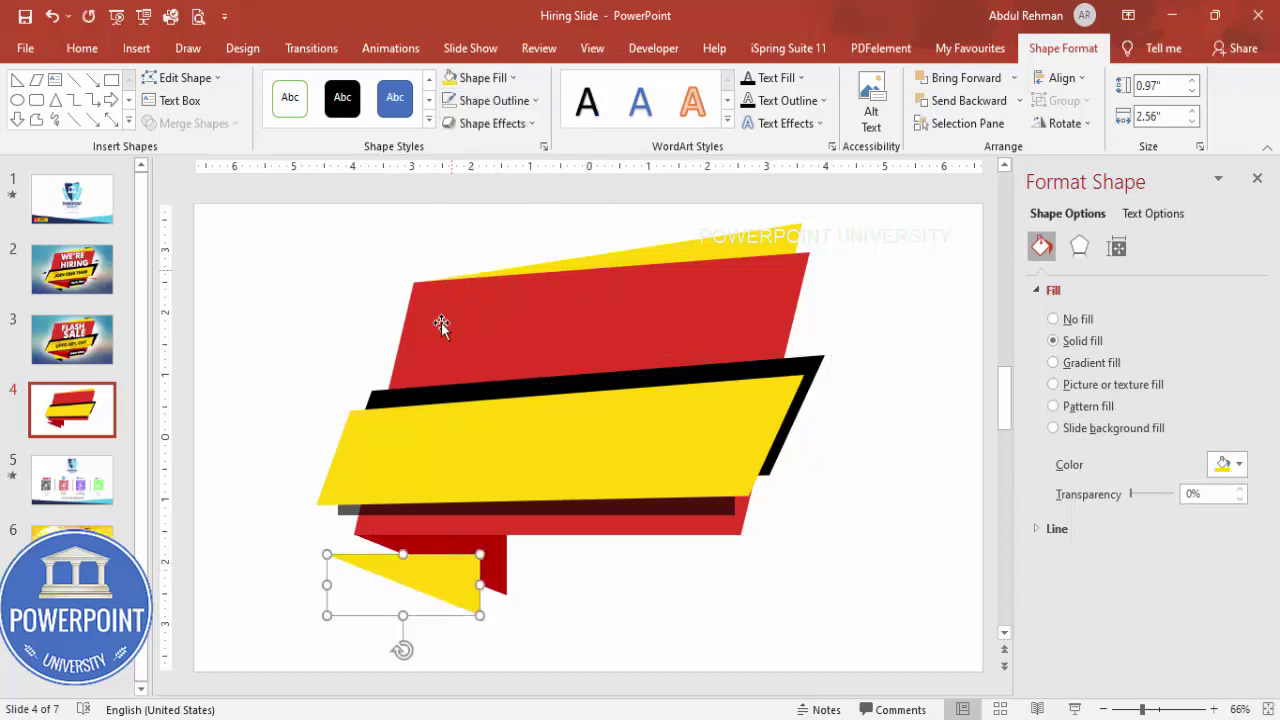
pyautogui.moveTo(430, 562)
pyautogui.mouseDown()
pyautogui.moveTo(443, 571)
pyautogui.moveTo(453, 558)
pyautogui.mouseUp()
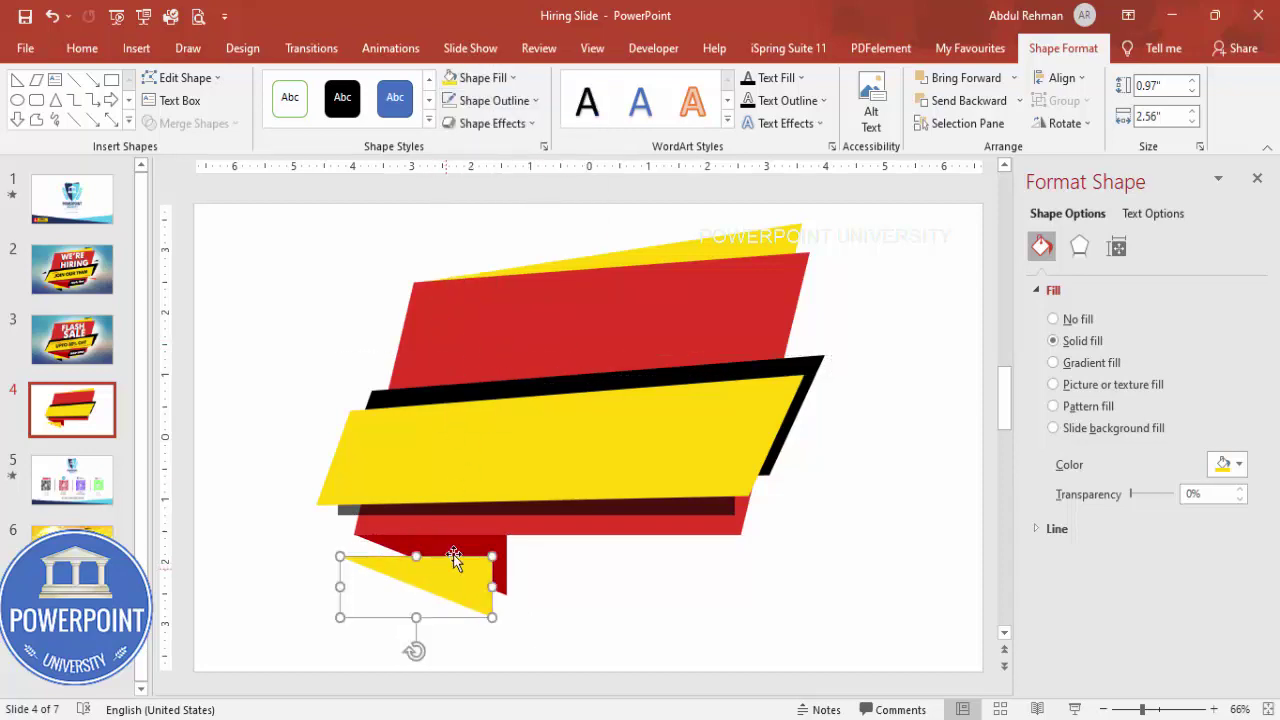
pyautogui.click(1063, 123)
pyautogui.click(1090, 219)
pyautogui.click(1078, 123)
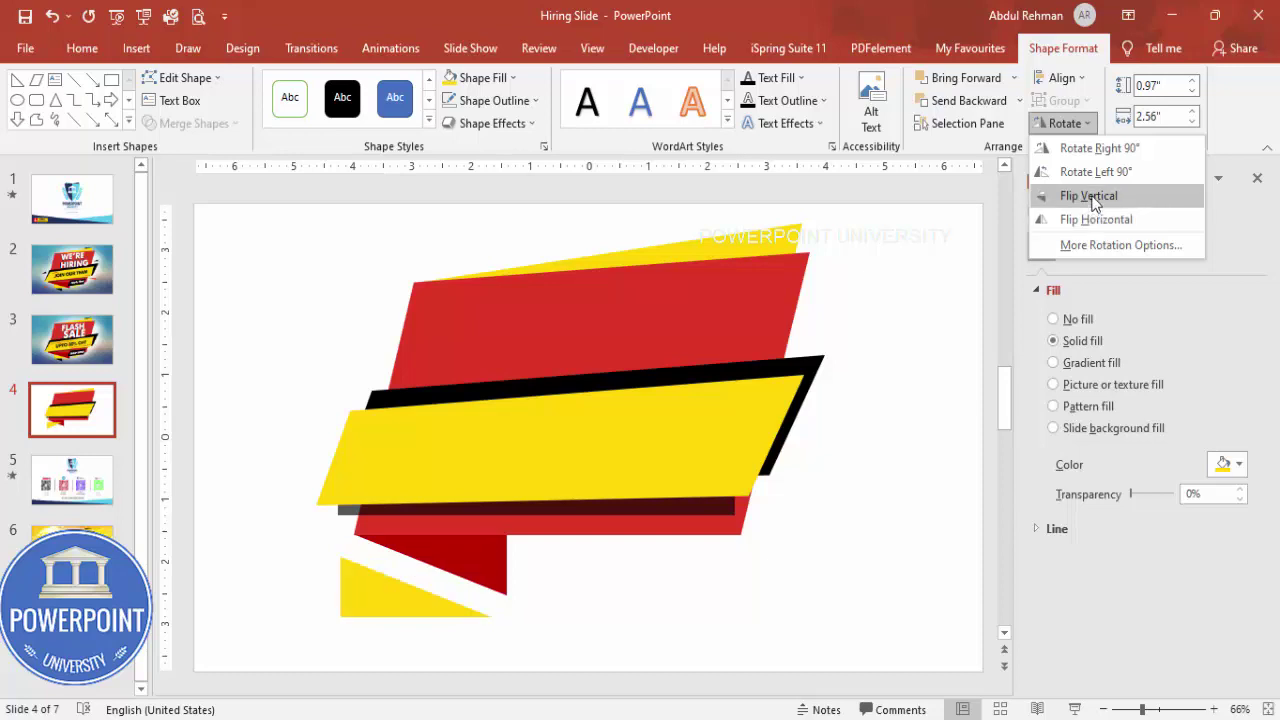
pyautogui.click(1088, 195)
pyautogui.click(1066, 123)
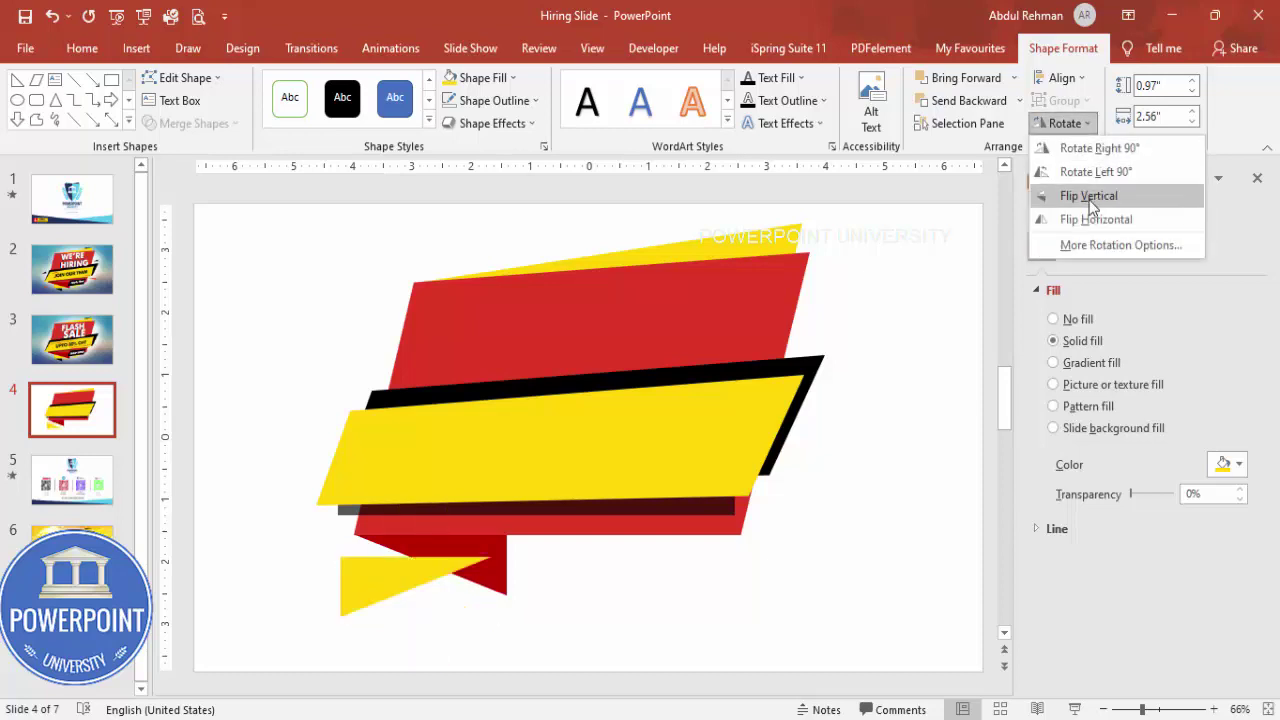
pyautogui.click(1090, 200)
# Tilt the yellow triangle, move it under the red tail, and send it to the back.
pyautogui.moveTo(414, 650); pyautogui.dragTo(392, 628)
pyautogui.moveTo(400, 580); pyautogui.dragTo(431, 574)
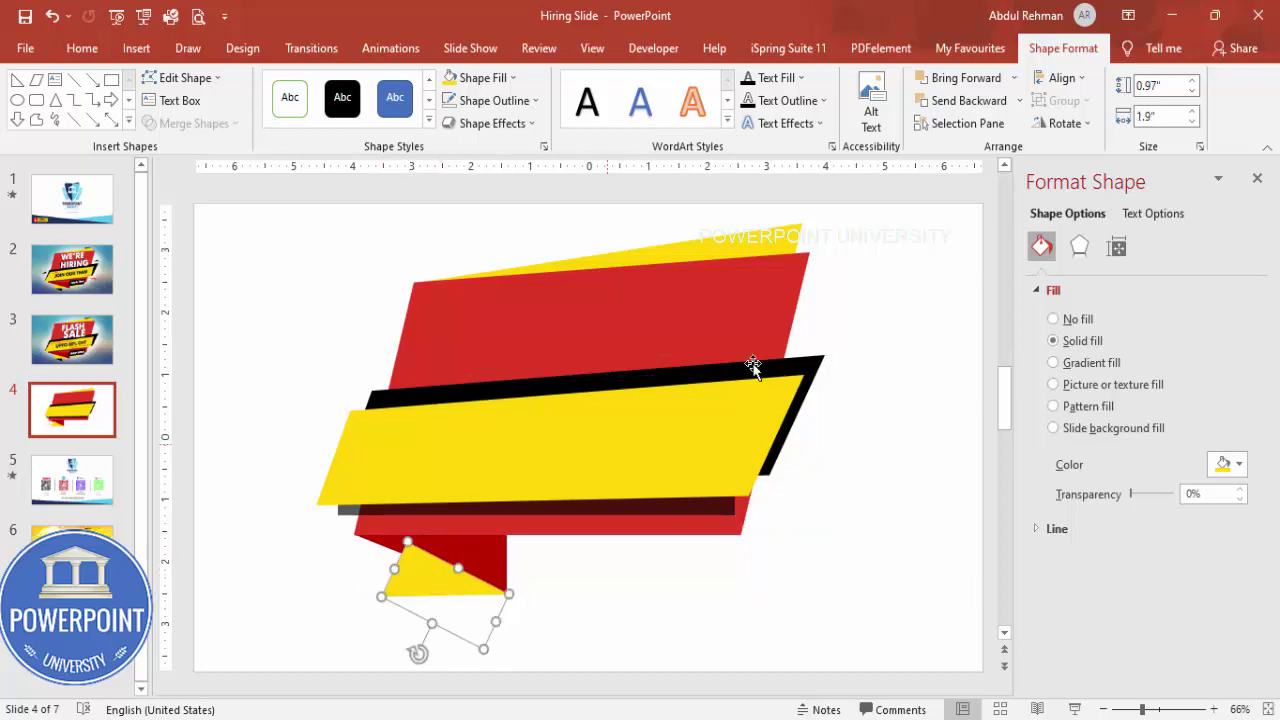
pyautogui.click(1019, 100)
pyautogui.click(994, 134)
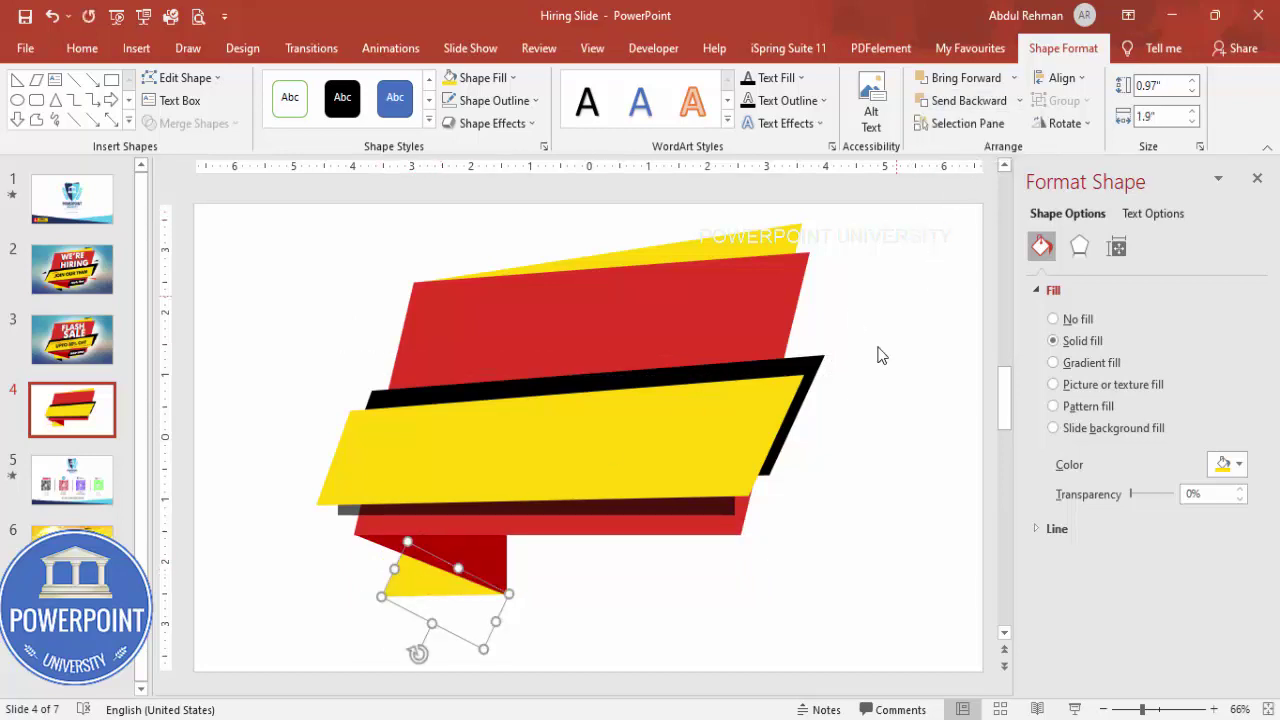
pyautogui.click(880, 343)
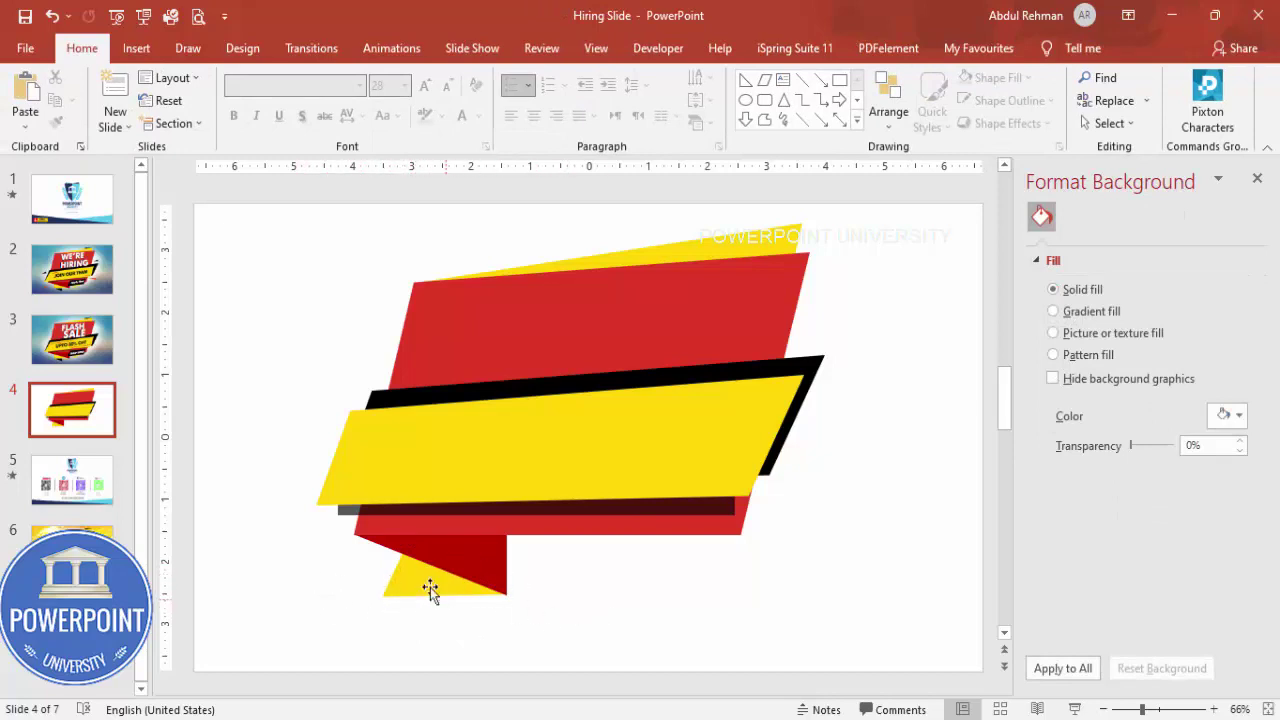
# Copy the dark red triangle as a smaller black 0.48" by 1.42" triangle tucked behind the yellow tail.
pyautogui.click(459, 562)
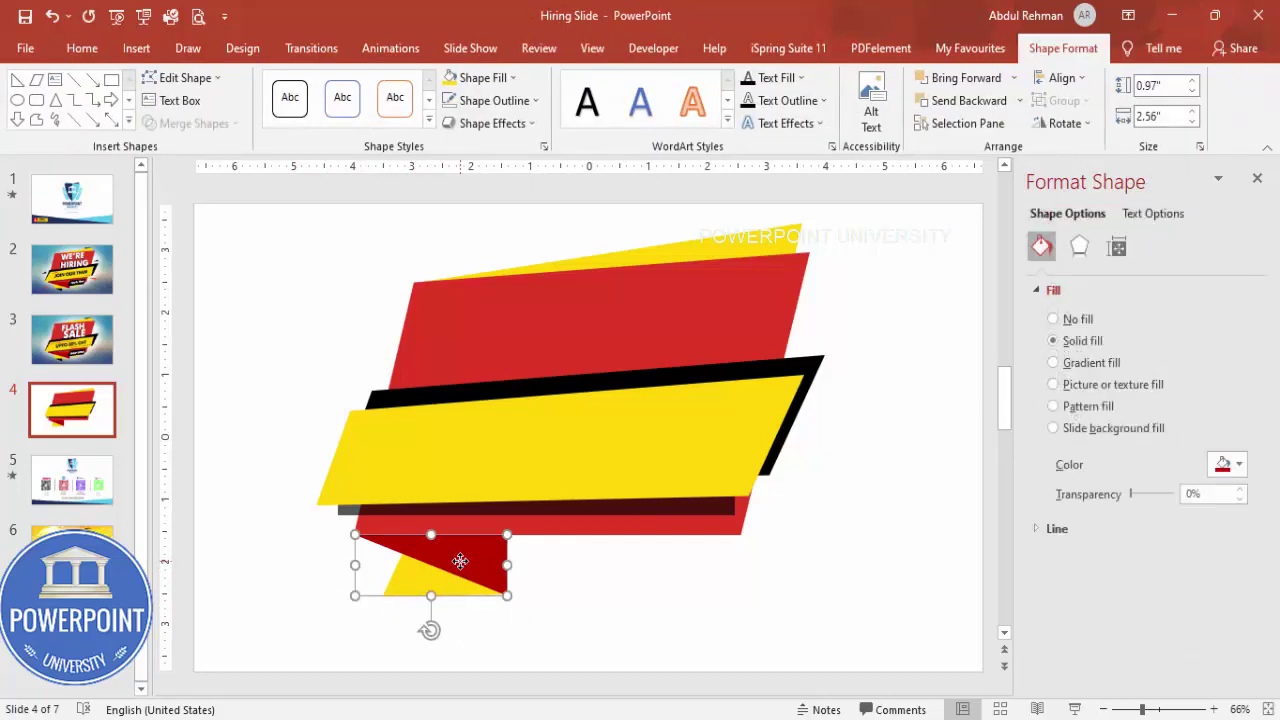
pyautogui.moveTo(473, 562); pyautogui.dragTo(500, 582)
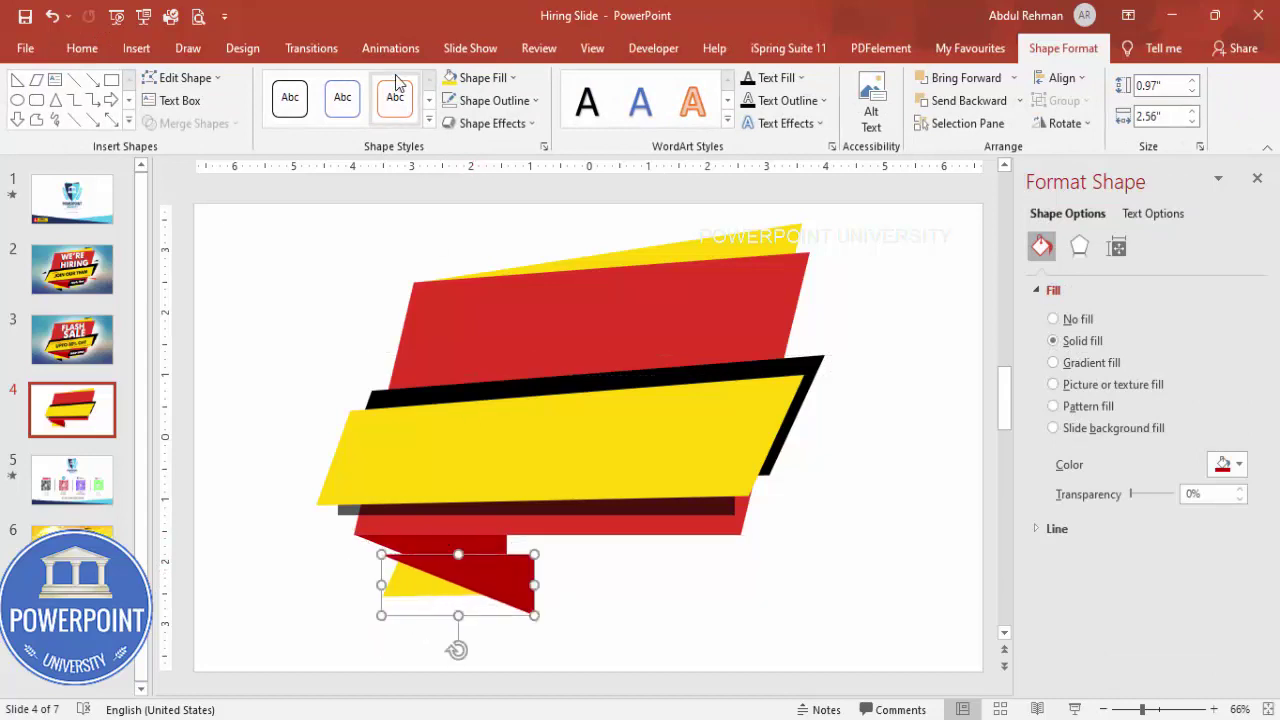
pyautogui.click(498, 78)
pyautogui.click(465, 125)
pyautogui.moveTo(537, 583); pyautogui.dragTo(467, 581)
pyautogui.moveTo(424, 617)
pyautogui.mouseDown()
pyautogui.moveTo(423, 585)
pyautogui.moveTo(446, 605)
pyautogui.mouseUp()
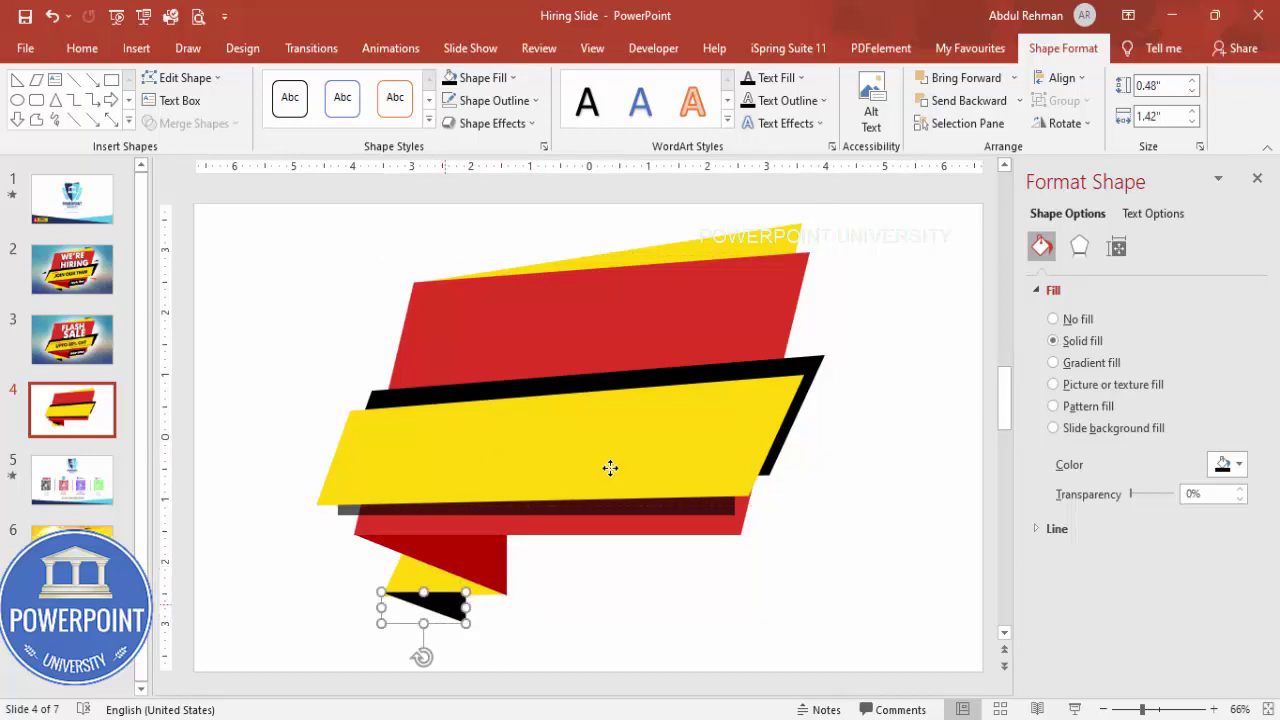
pyautogui.click(1020, 100)
pyautogui.click(985, 148)
pyautogui.click(610, 578)
pyautogui.click(457, 610)
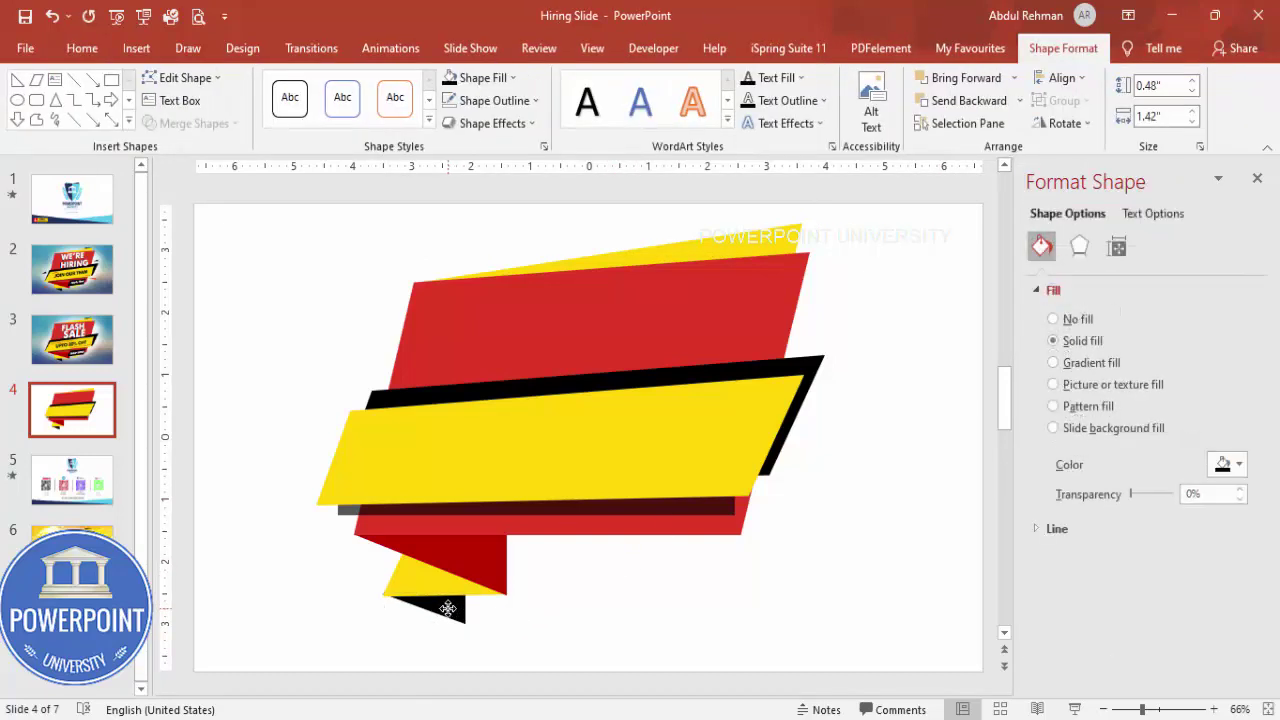
pyautogui.click(620, 555)
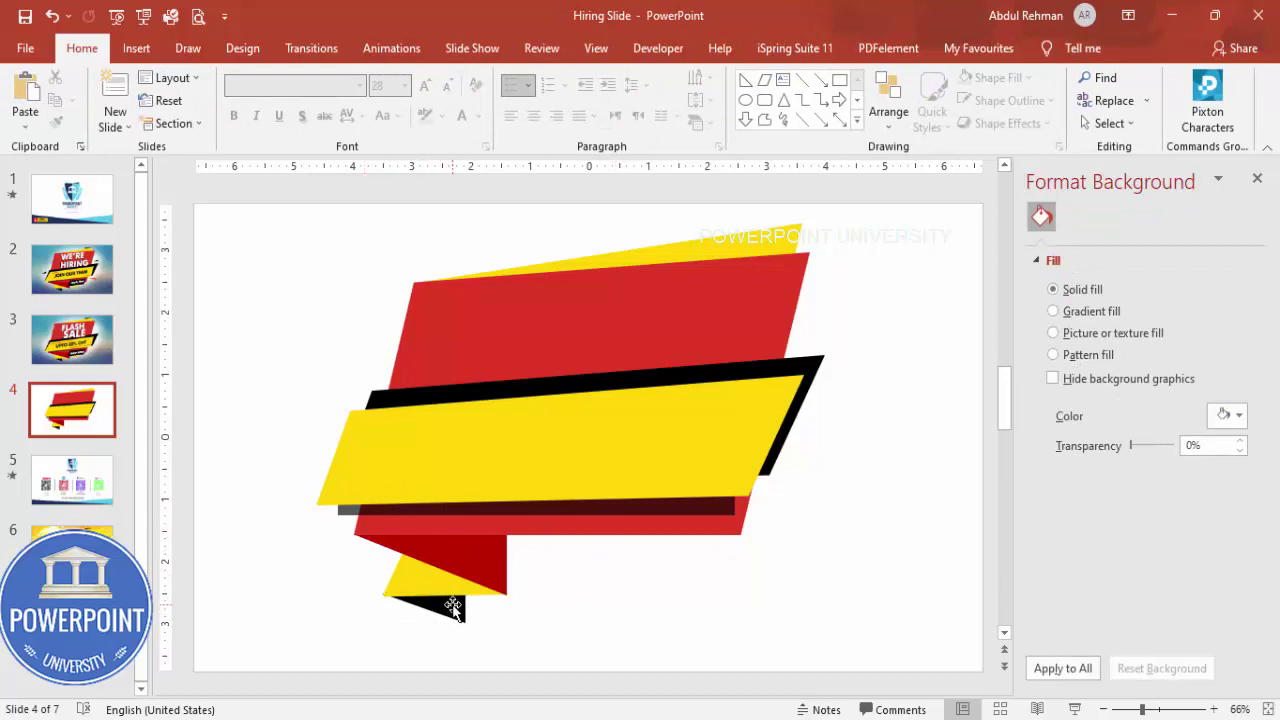
# Duplicate the yellow sliver, tilt the copy and fill it red beside the banner's left.
pyautogui.click(430, 586)
pyautogui.keyDown('ctrl'); pyautogui.moveTo(430, 586); pyautogui.dragTo(268, 420); pyautogui.keyUp('ctrl')
pyautogui.moveTo(279, 483); pyautogui.dragTo(369, 369)
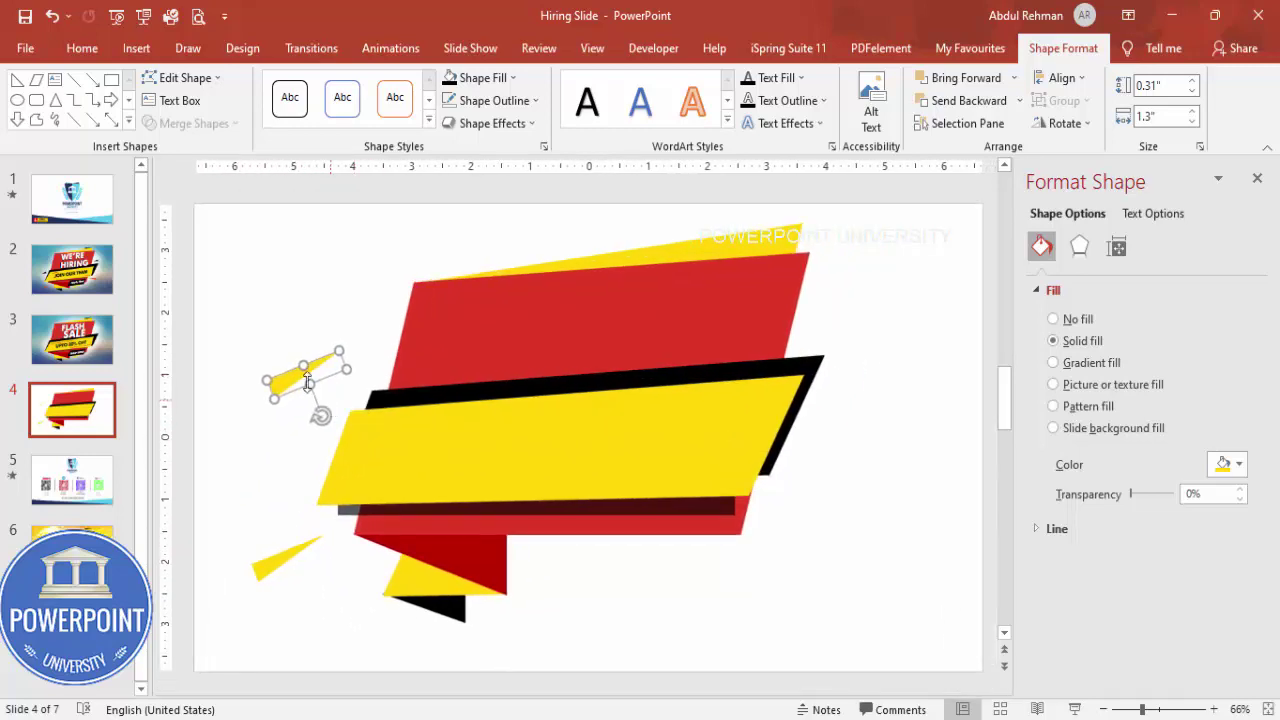
pyautogui.click(480, 77)
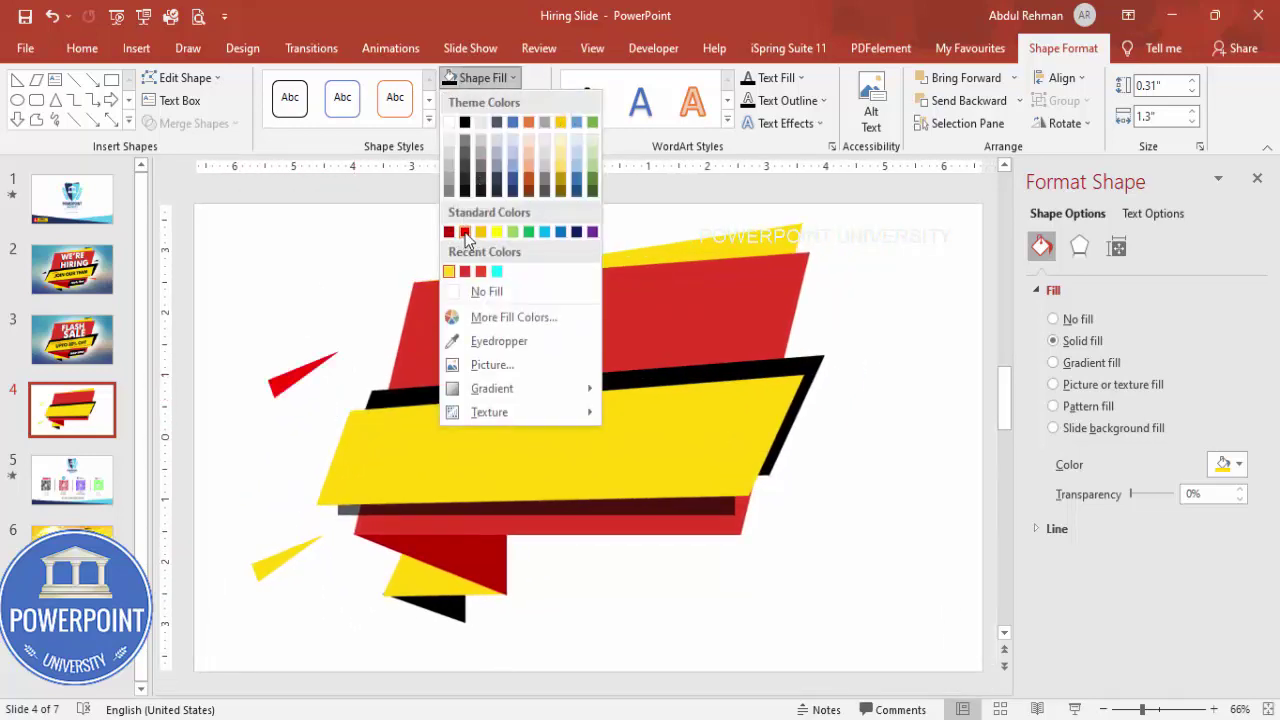
pyautogui.click(465, 233)
pyautogui.moveTo(318, 419); pyautogui.dragTo(308, 218)
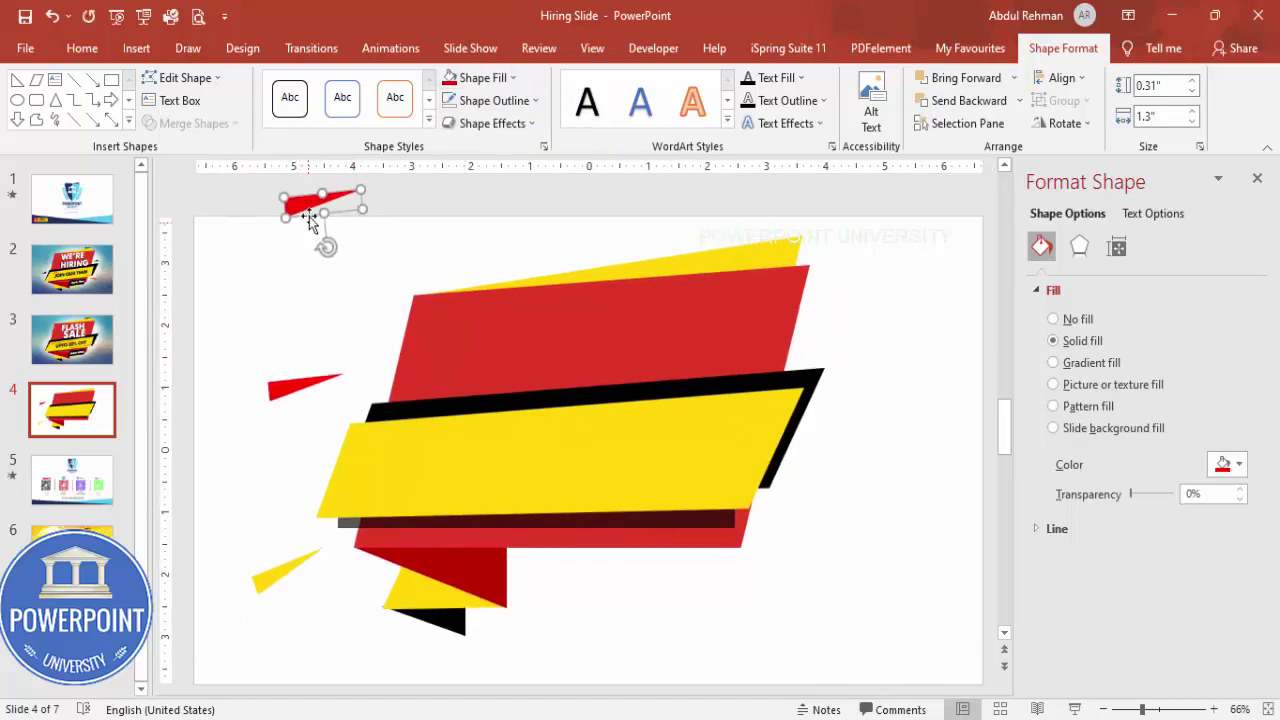
# Move a sliver to the banner's lower right, colour it cyan and tilt it down-right.
pyautogui.moveTo(653, 404); pyautogui.dragTo(814, 483)
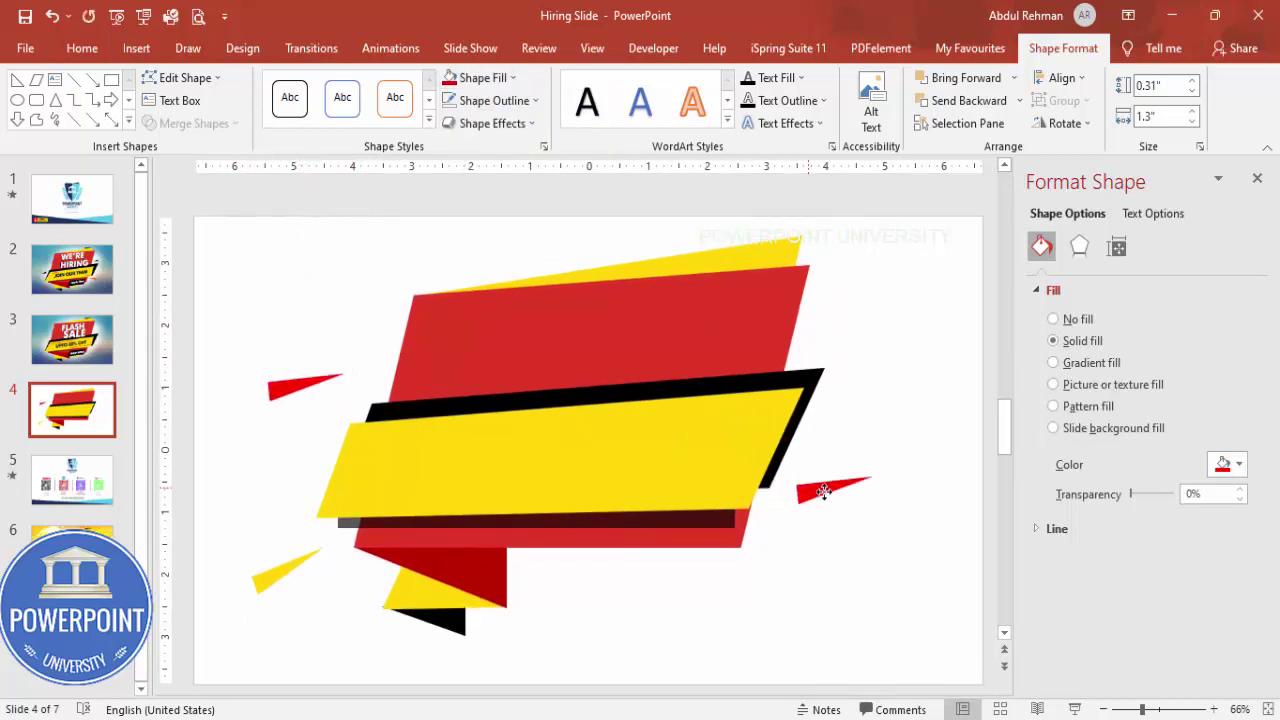
pyautogui.click(478, 77)
pyautogui.click(497, 272)
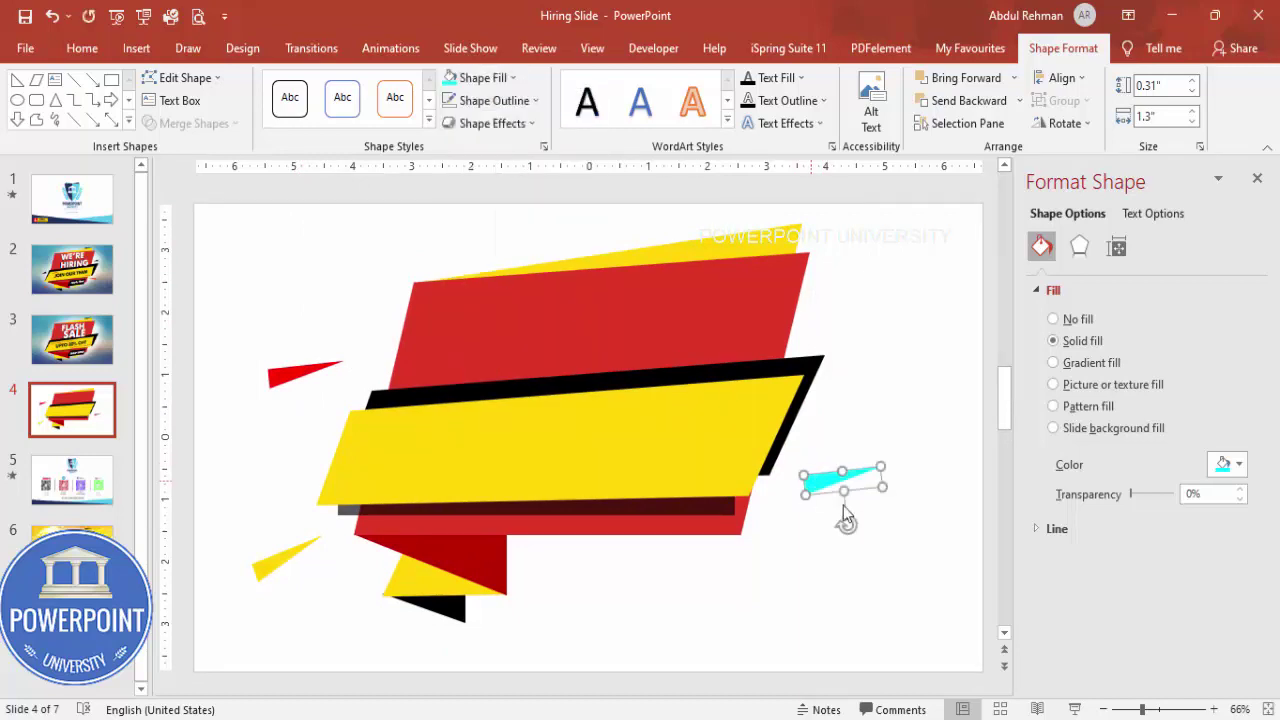
pyautogui.moveTo(845, 524)
pyautogui.mouseDown()
pyautogui.moveTo(760, 465)
pyautogui.moveTo(863, 400)
pyautogui.moveTo(870, 485)
pyautogui.moveTo(858, 470)
pyautogui.moveTo(830, 510)
pyautogui.mouseUp()
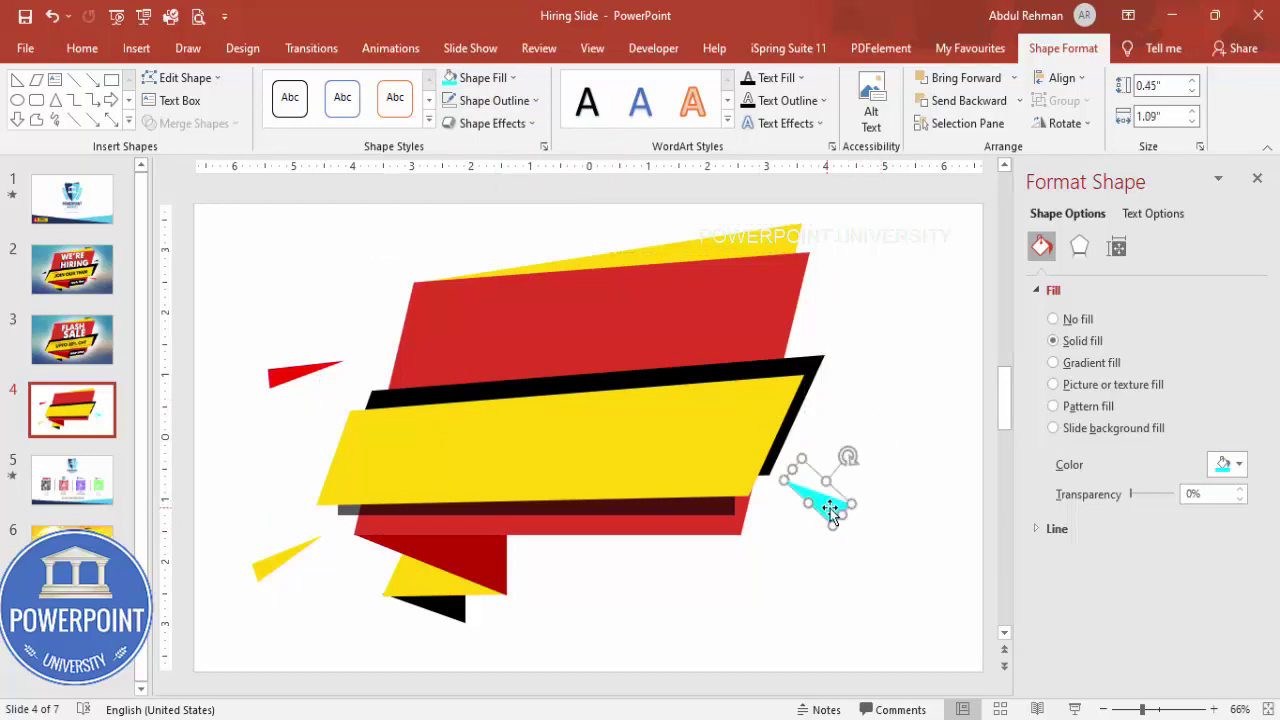
pyautogui.click(797, 566)
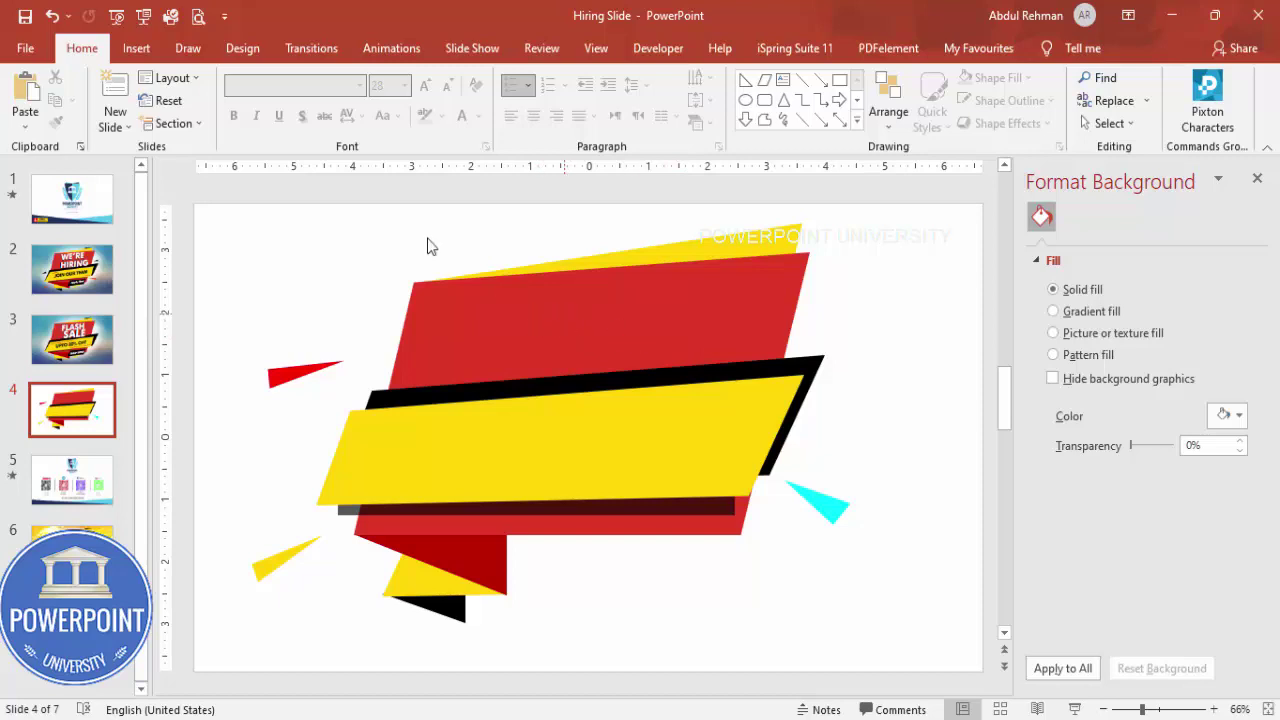
pyautogui.click(136, 48)
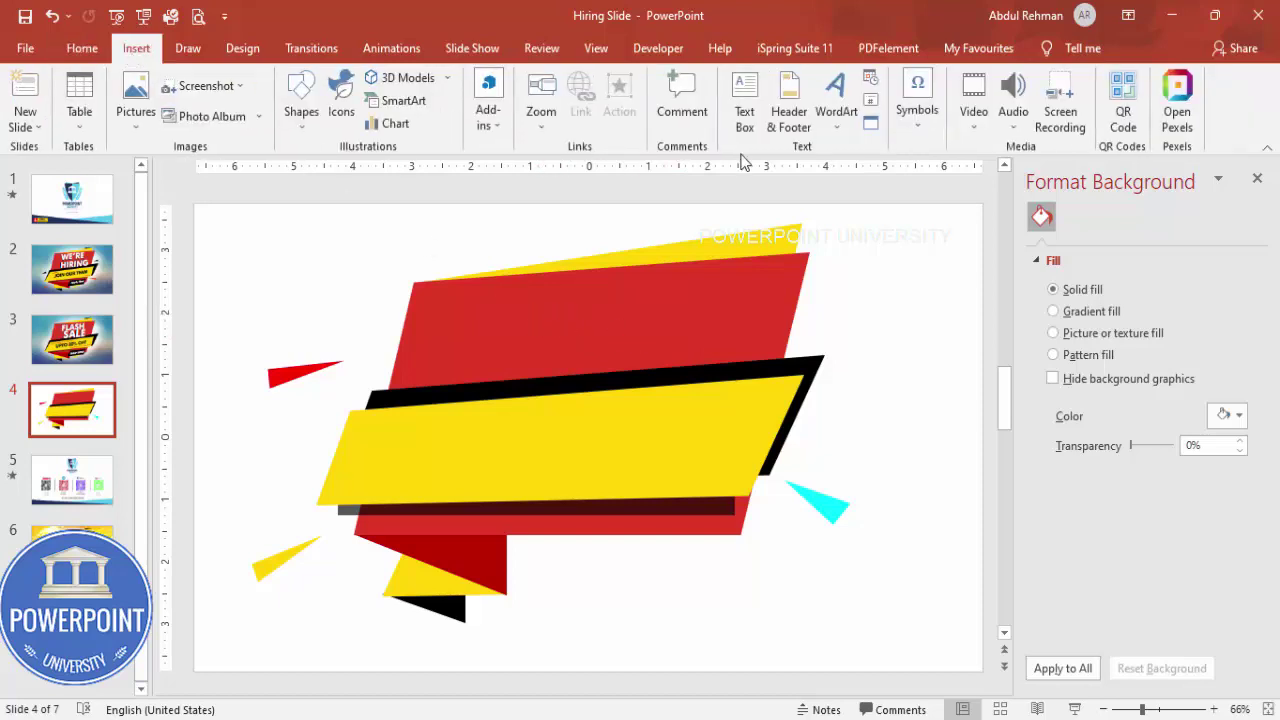
# Add a text box reading WE'RE on the red panel.
pyautogui.click(742, 90)
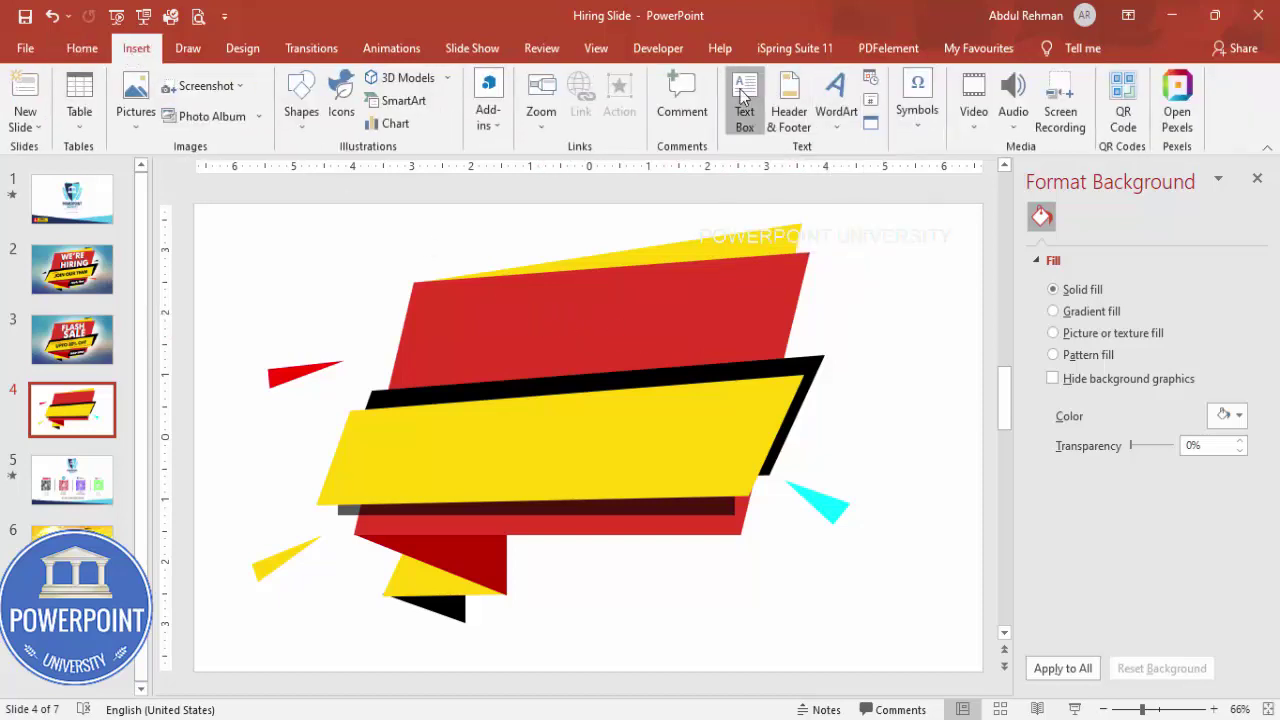
pyautogui.moveTo(624, 328); pyautogui.dragTo(695, 344)
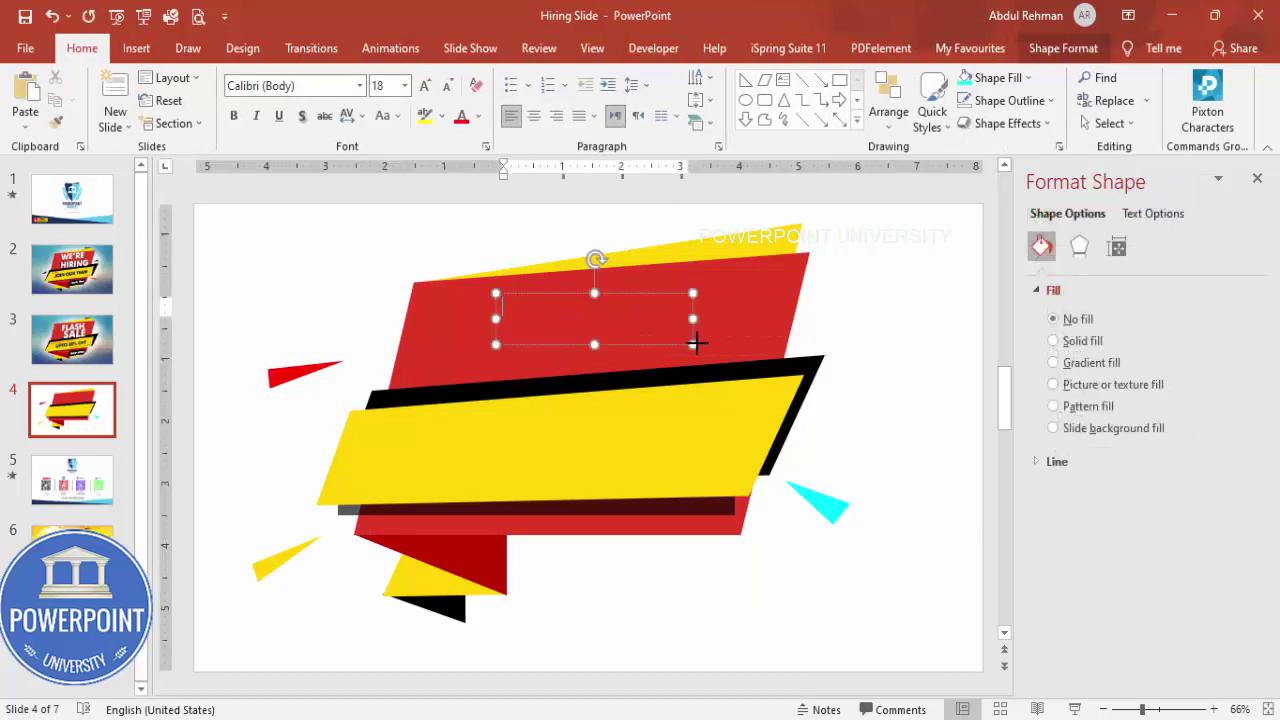
pyautogui.write("WE'")
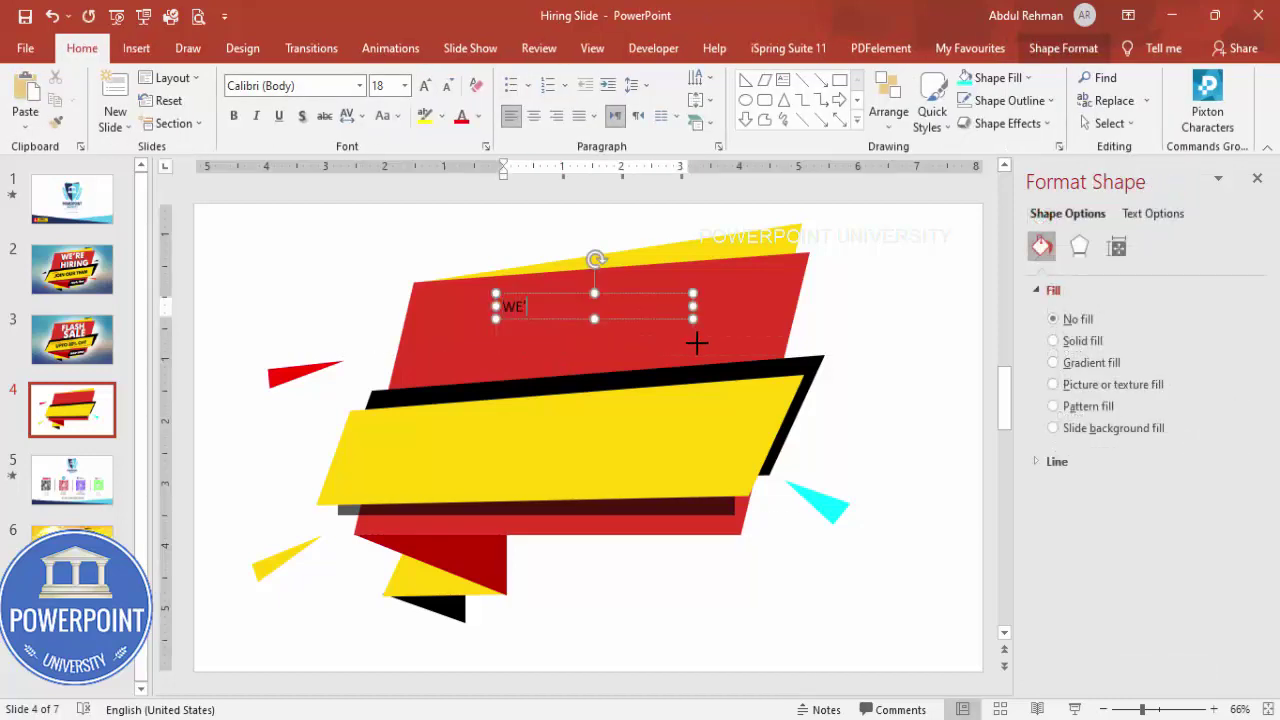
pyautogui.write('RE')
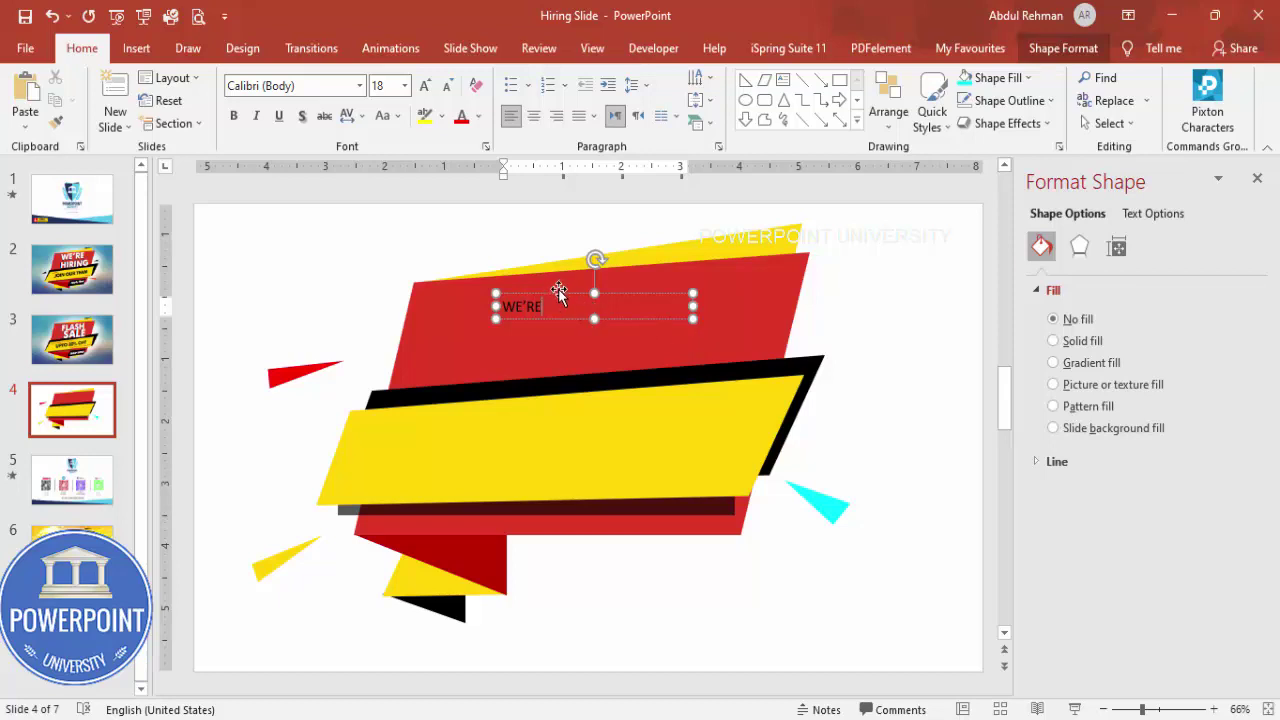
pyautogui.click(558, 291)
# Format WE'RE as Futura BdCn BT, centred, bold, size 60, and raise it on the panel.
pyautogui.click(352, 85)
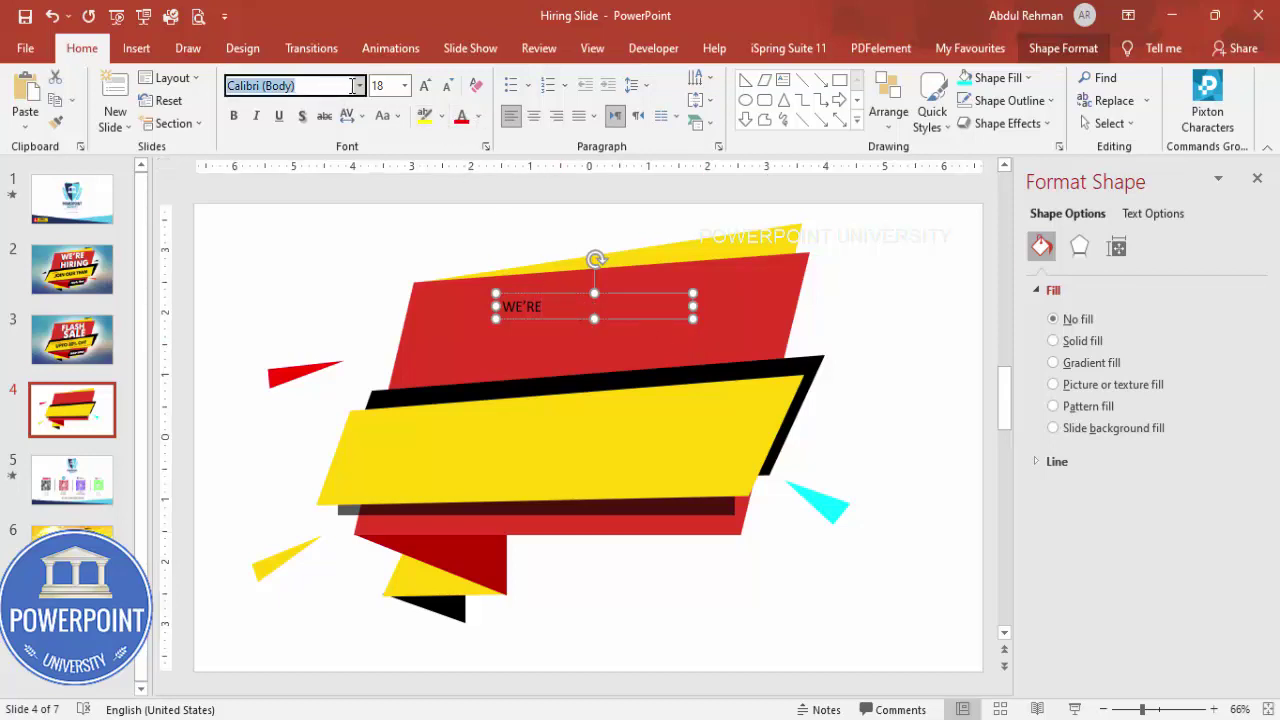
pyautogui.write('Futura BdCn BT')
pyautogui.press('Return')
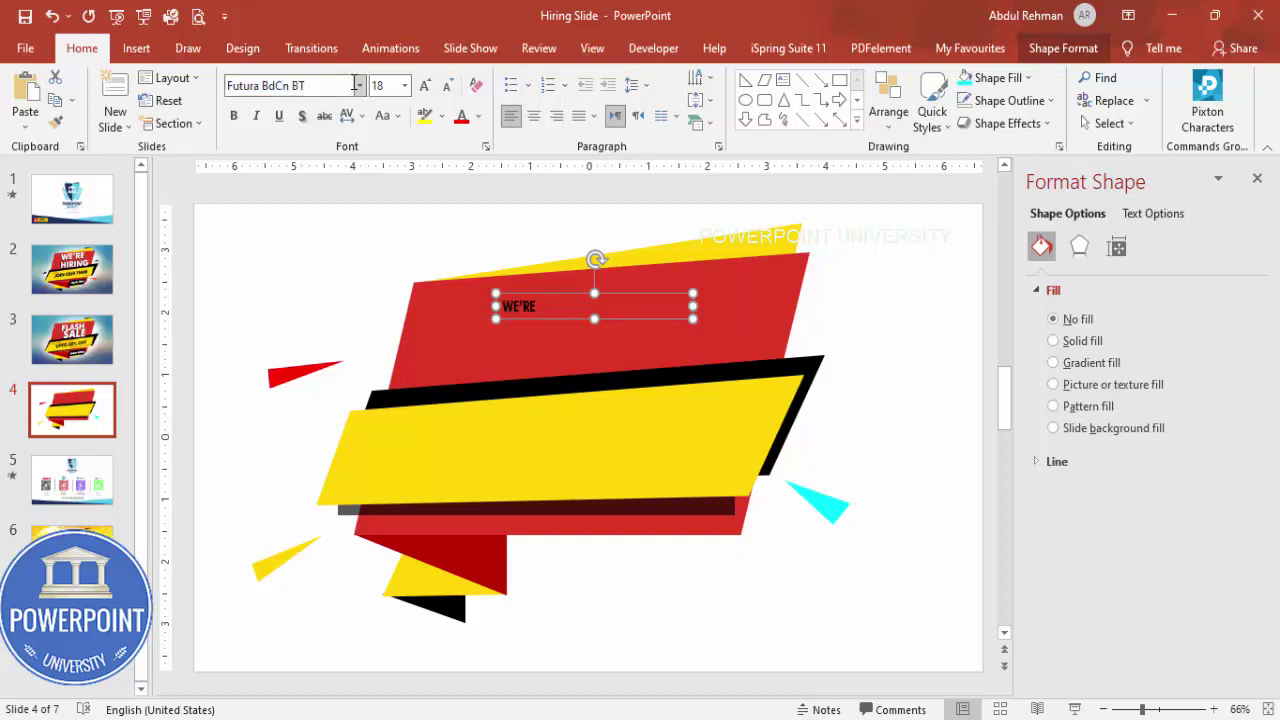
pyautogui.click(533, 116)
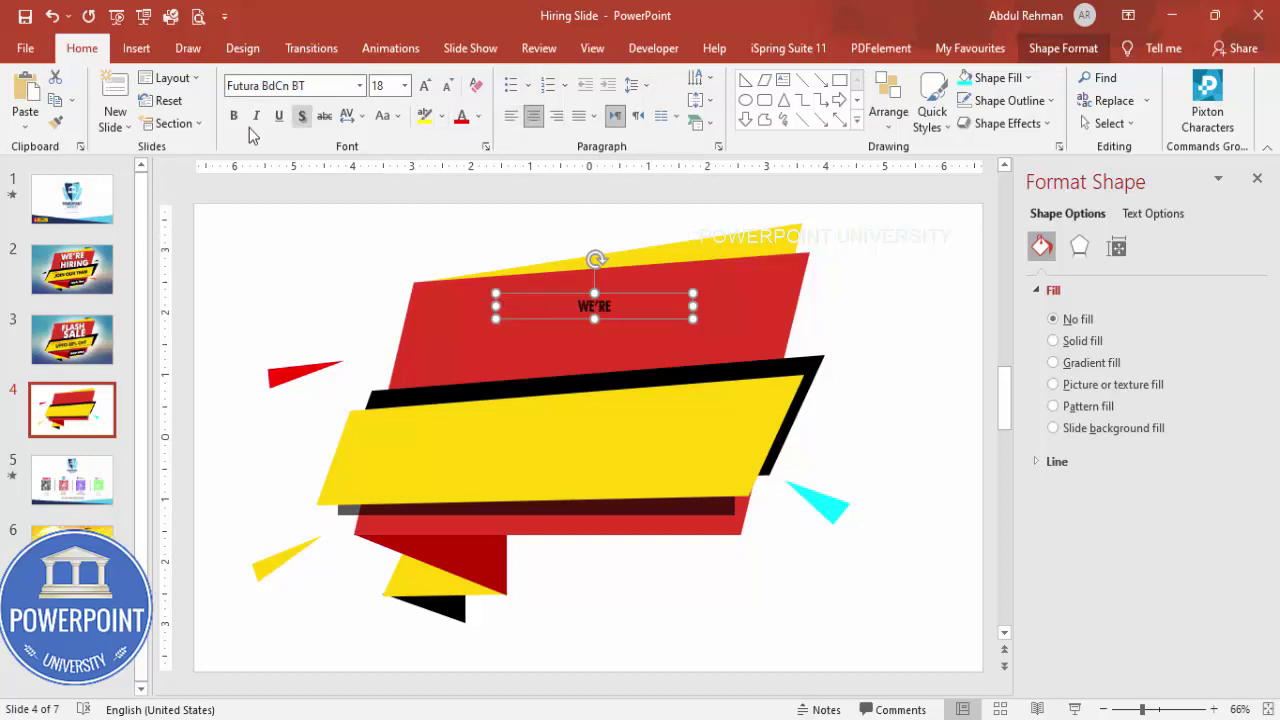
pyautogui.click(235, 116)
pyautogui.click(427, 85)
pyautogui.click(427, 85)
pyautogui.click(427, 85)
pyautogui.click(427, 85)
pyautogui.click(427, 85)
pyautogui.click(427, 85)
pyautogui.click(427, 85)
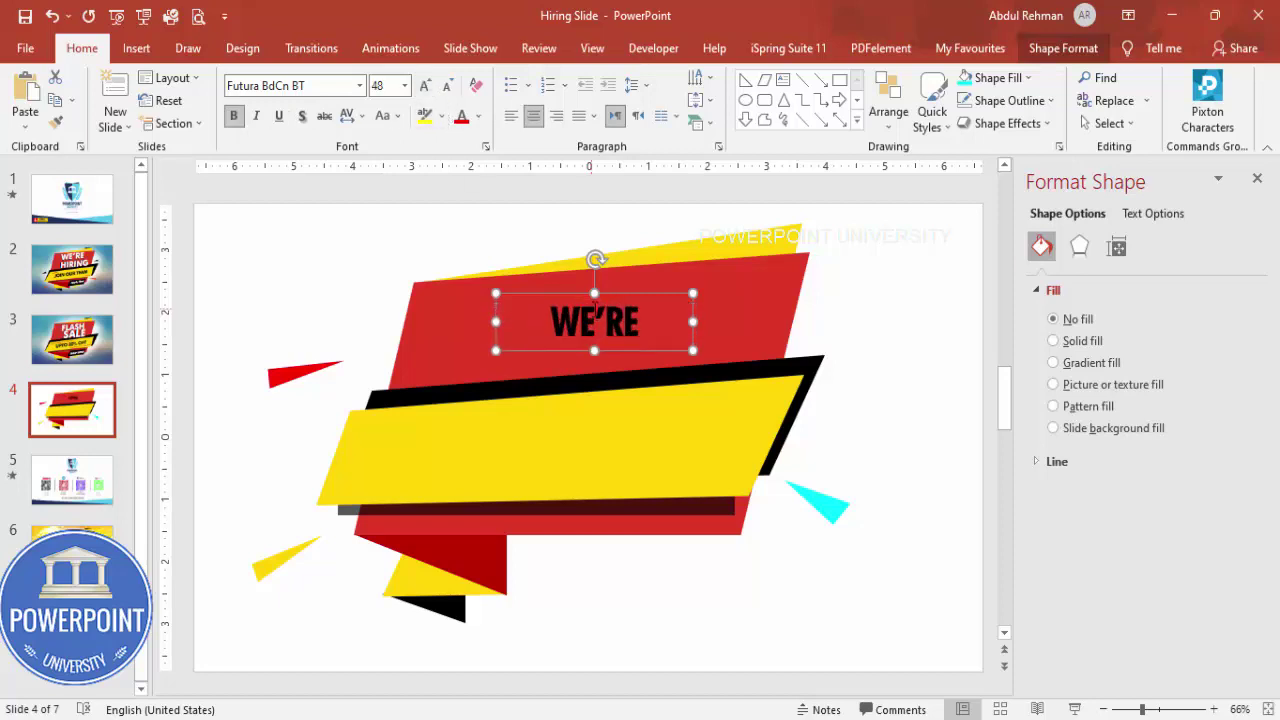
pyautogui.click(427, 87)
pyautogui.click(427, 87)
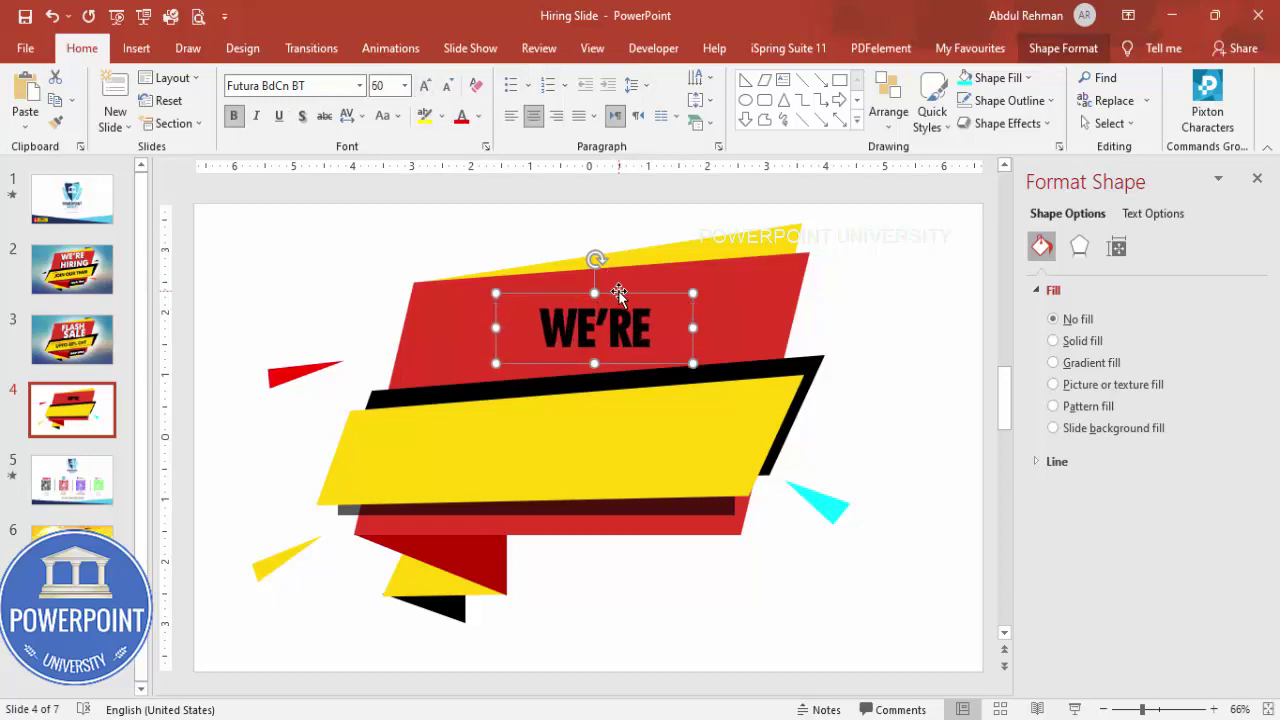
pyautogui.moveTo(619, 292); pyautogui.dragTo(606, 267)
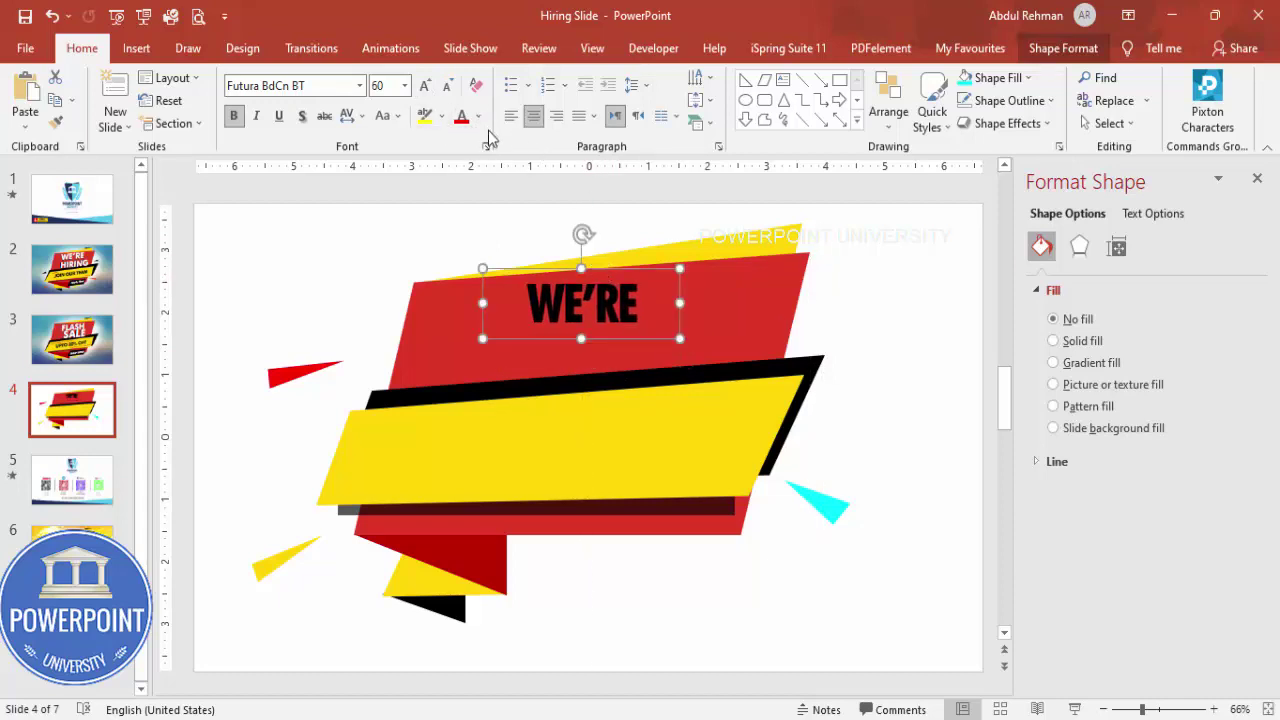
# Duplicate WE'RE, make the copy white and offset it over the black original.
pyautogui.hotkey('ctrl', 'd')
pyautogui.click(478, 116)
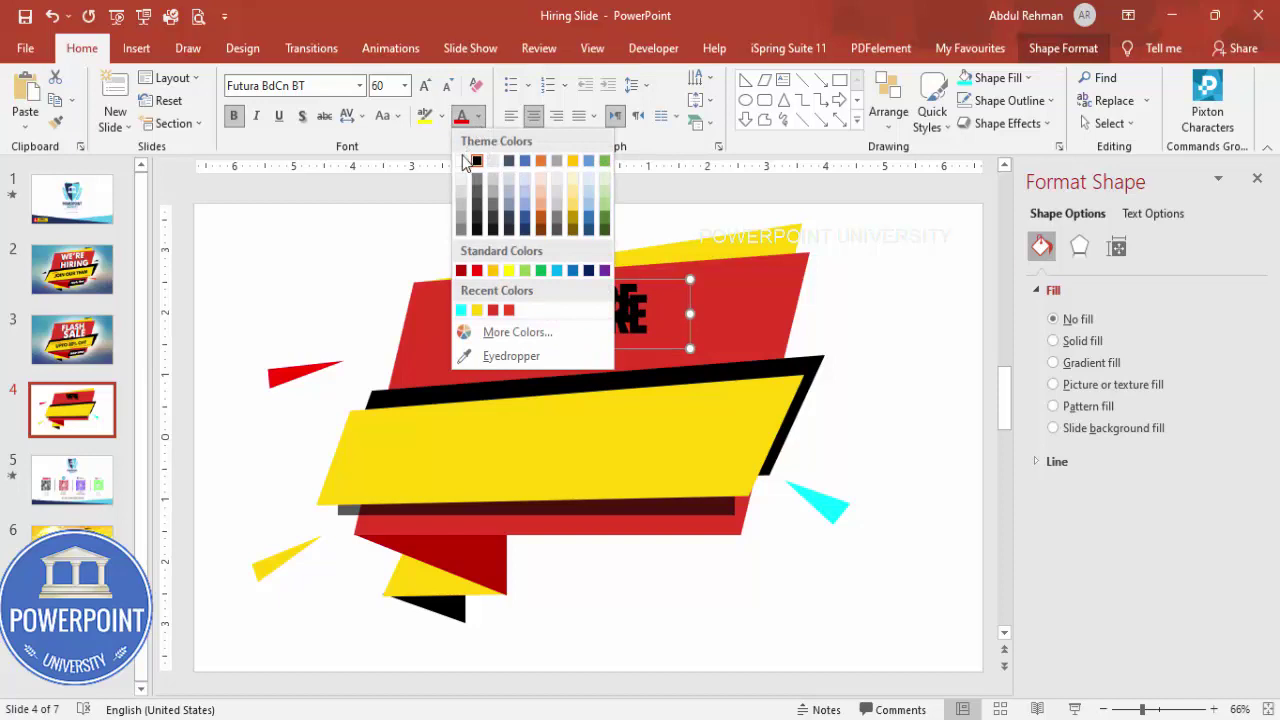
pyautogui.click(462, 160)
pyautogui.click(633, 285)
pyautogui.moveTo(633, 285); pyautogui.dragTo(651, 273)
pyautogui.hotkey('ctrl', 'z')
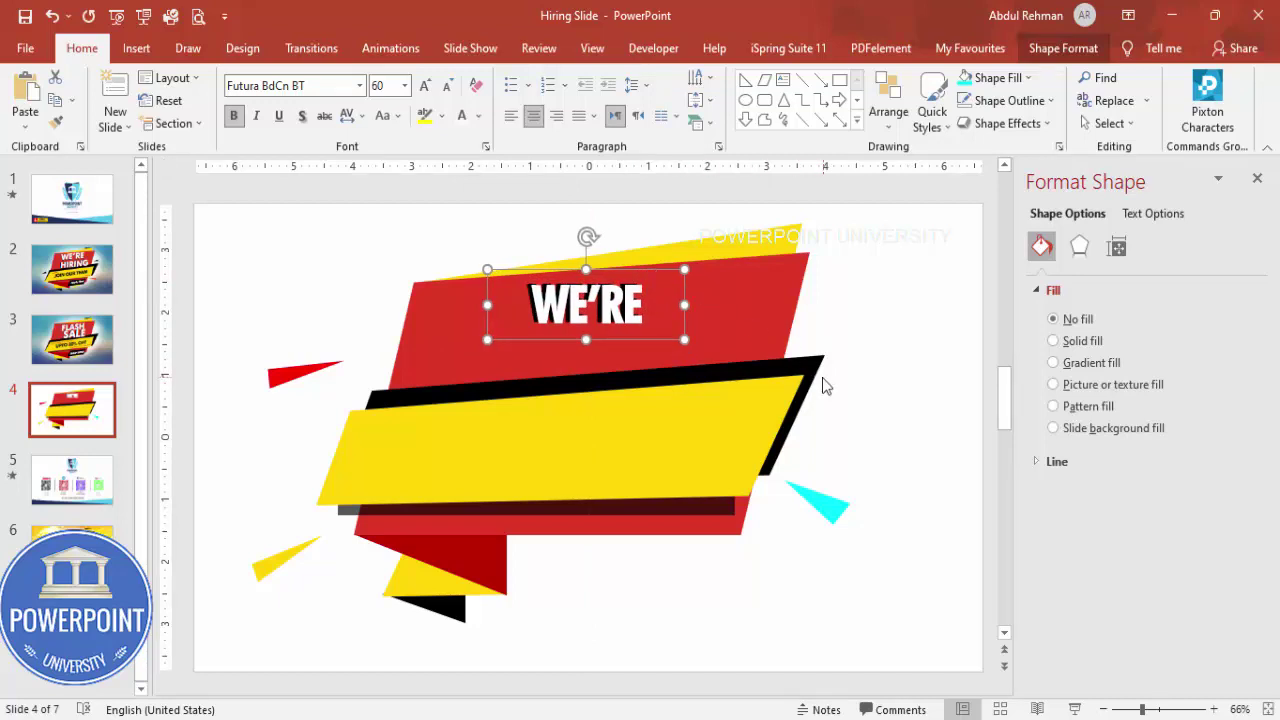
# Copy WE'RE as a HIRING line at size 88, widened and placed under WE'RE.
pyautogui.moveTo(651, 300); pyautogui.dragTo(754, 420)
pyautogui.doubleClick(673, 442)
pyautogui.write('H')
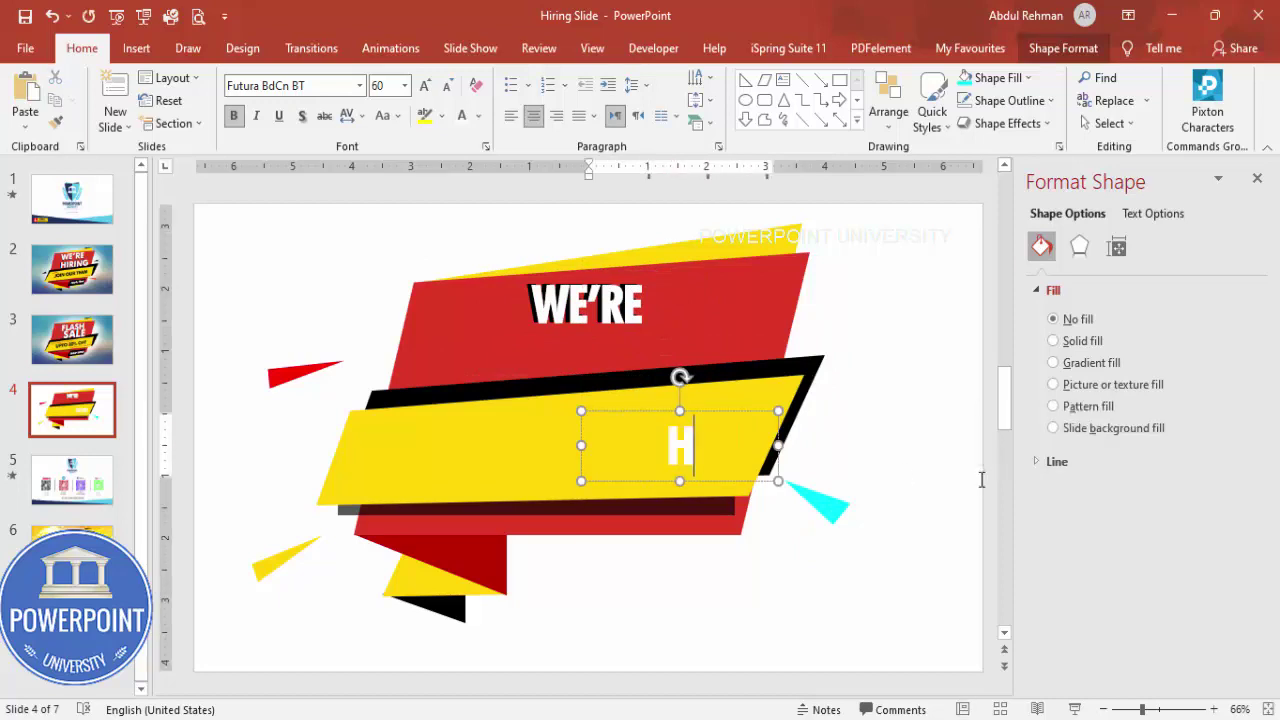
pyautogui.write('IRING')
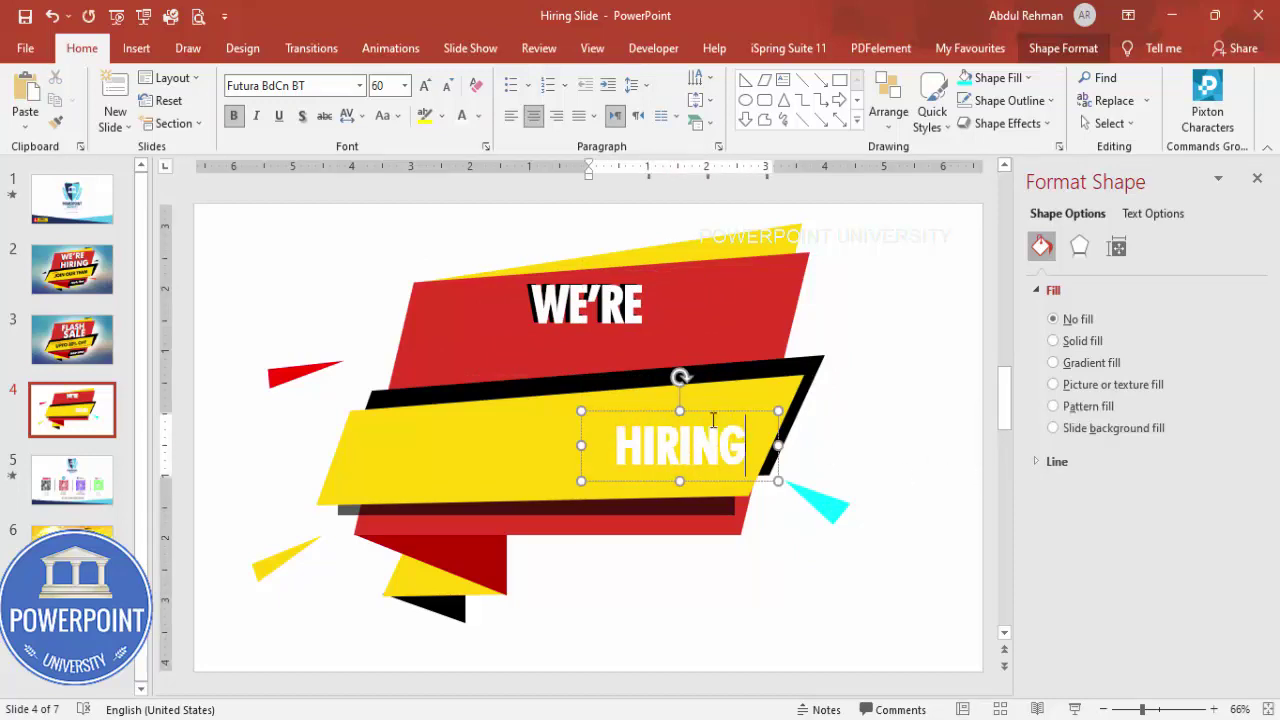
pyautogui.click(709, 414)
pyautogui.click(428, 86)
pyautogui.click(428, 86)
pyautogui.click(428, 86)
pyautogui.click(426, 86)
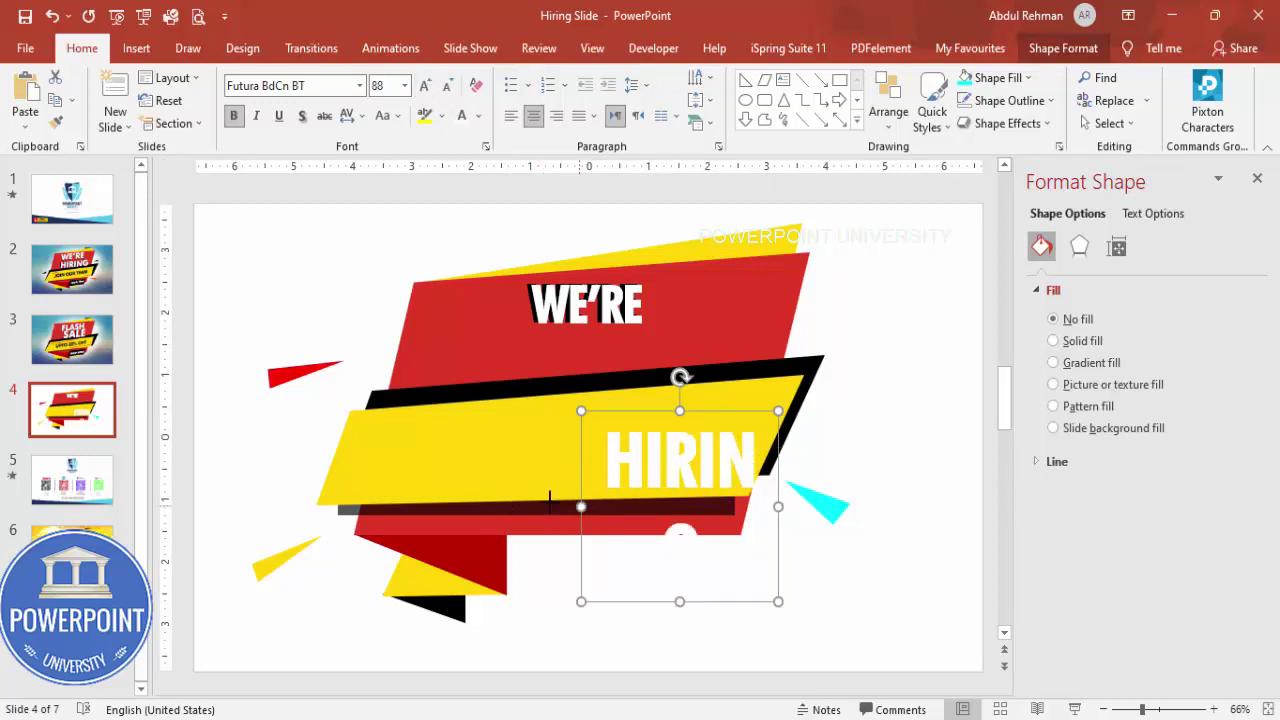
pyautogui.moveTo(580, 506); pyautogui.dragTo(481, 506)
pyautogui.moveTo(667, 417); pyautogui.dragTo(647, 310)
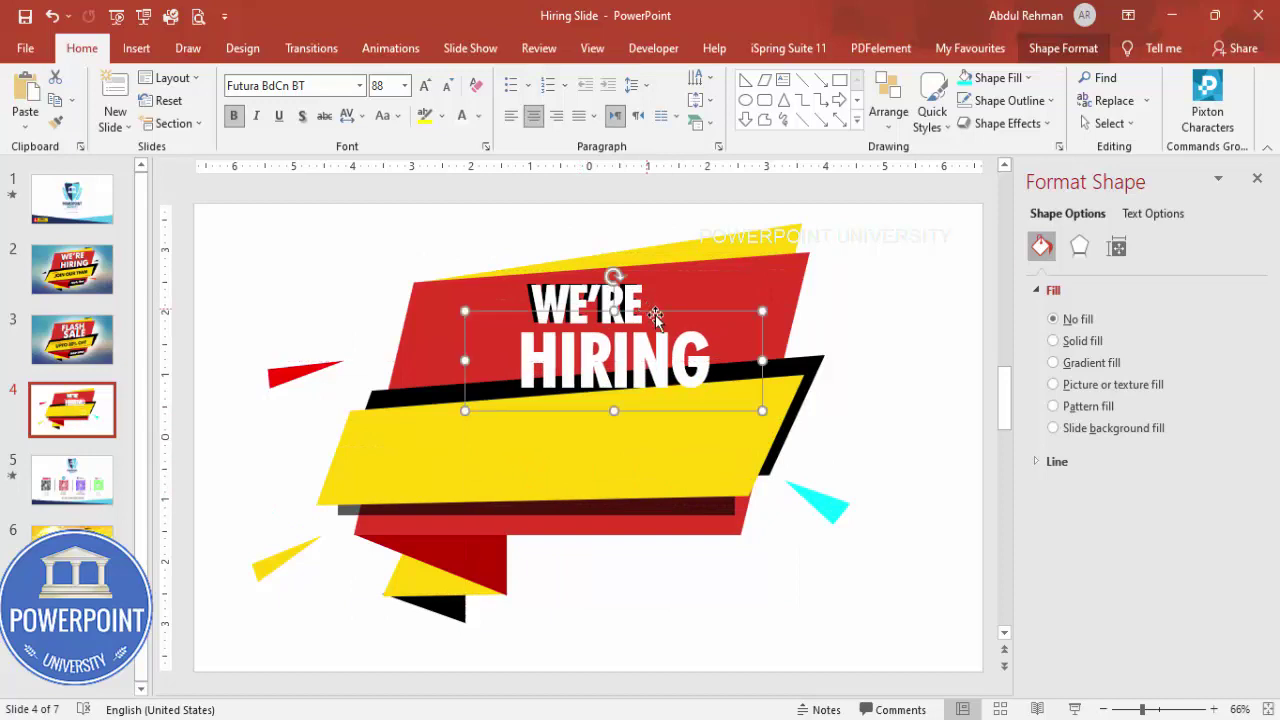
# Duplicate HIRING in black and send it behind the white text as a drop shadow.
pyautogui.hotkey('ctrl', 'd')
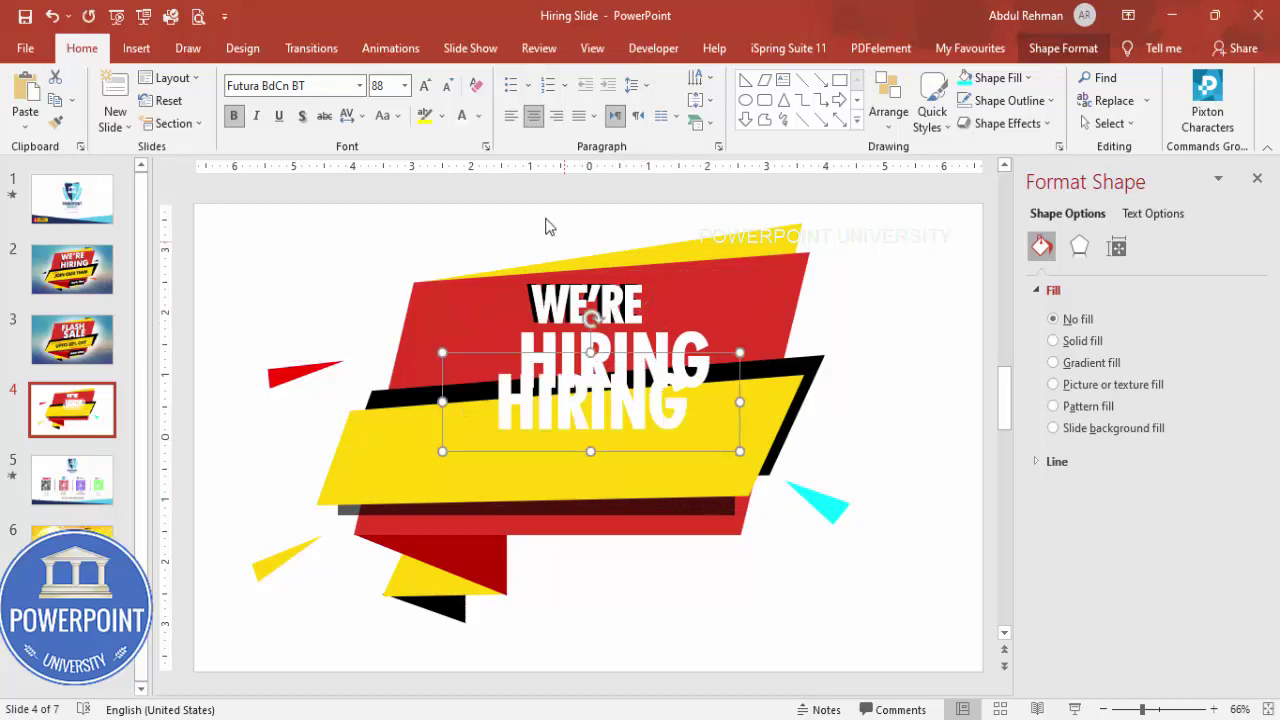
pyautogui.click(478, 117)
pyautogui.click(477, 162)
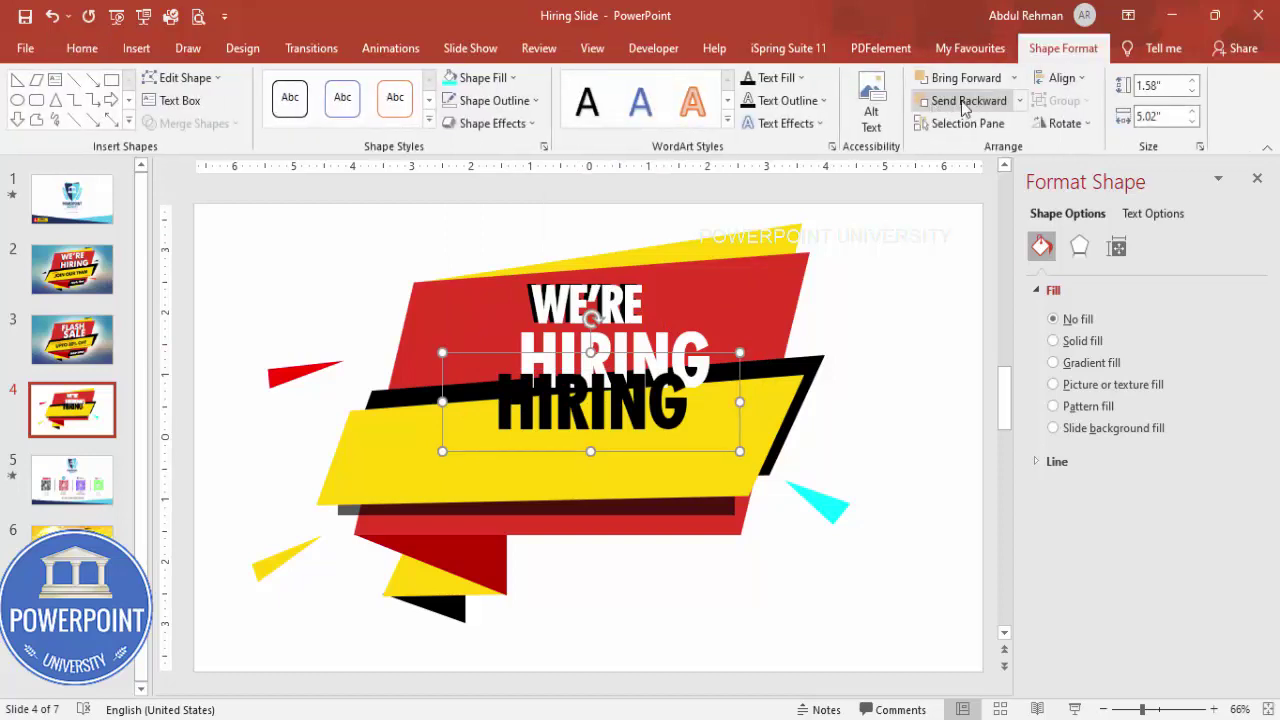
pyautogui.click(960, 101)
pyautogui.moveTo(729, 353); pyautogui.dragTo(746, 317)
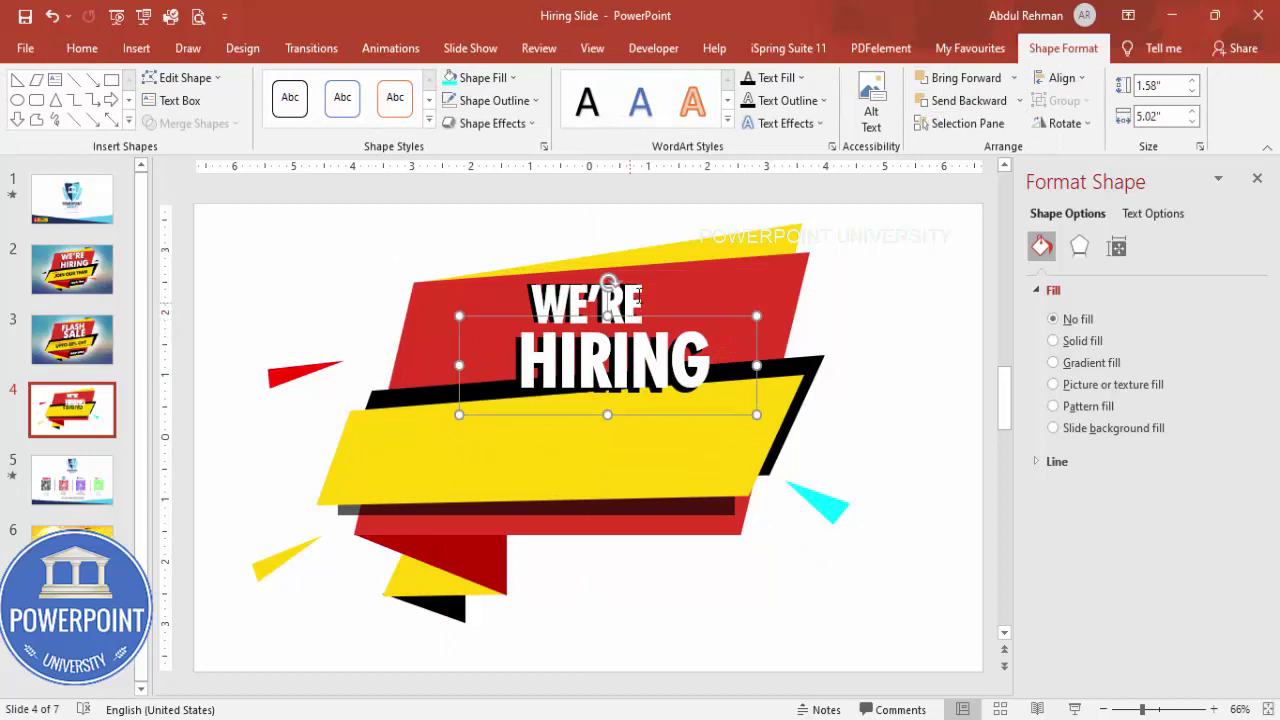
# Shift WE'RE slightly right above HIRING.
pyautogui.click(657, 280)
pyautogui.click(413, 238)
pyautogui.moveTo(432, 216); pyautogui.dragTo(660, 312)
pyautogui.moveTo(446, 208); pyautogui.dragTo(703, 365)
pyautogui.moveTo(624, 265); pyautogui.dragTo(645, 270)
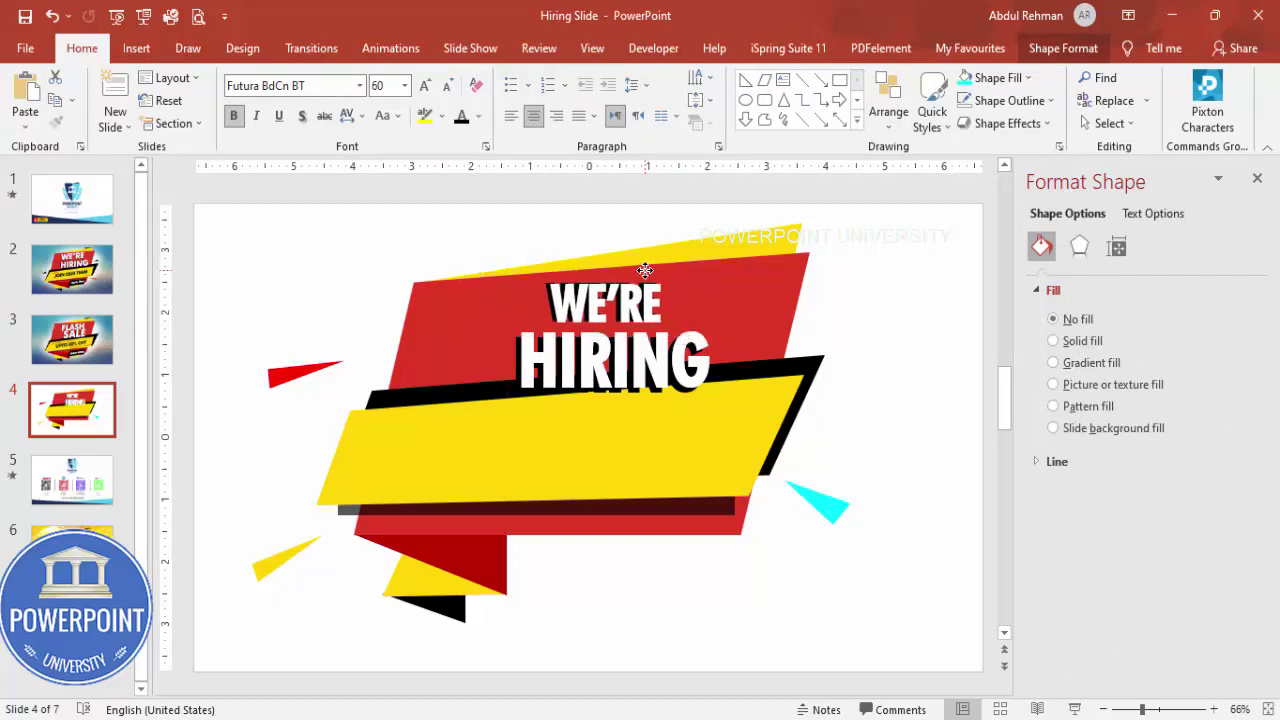
pyautogui.press('Escape')
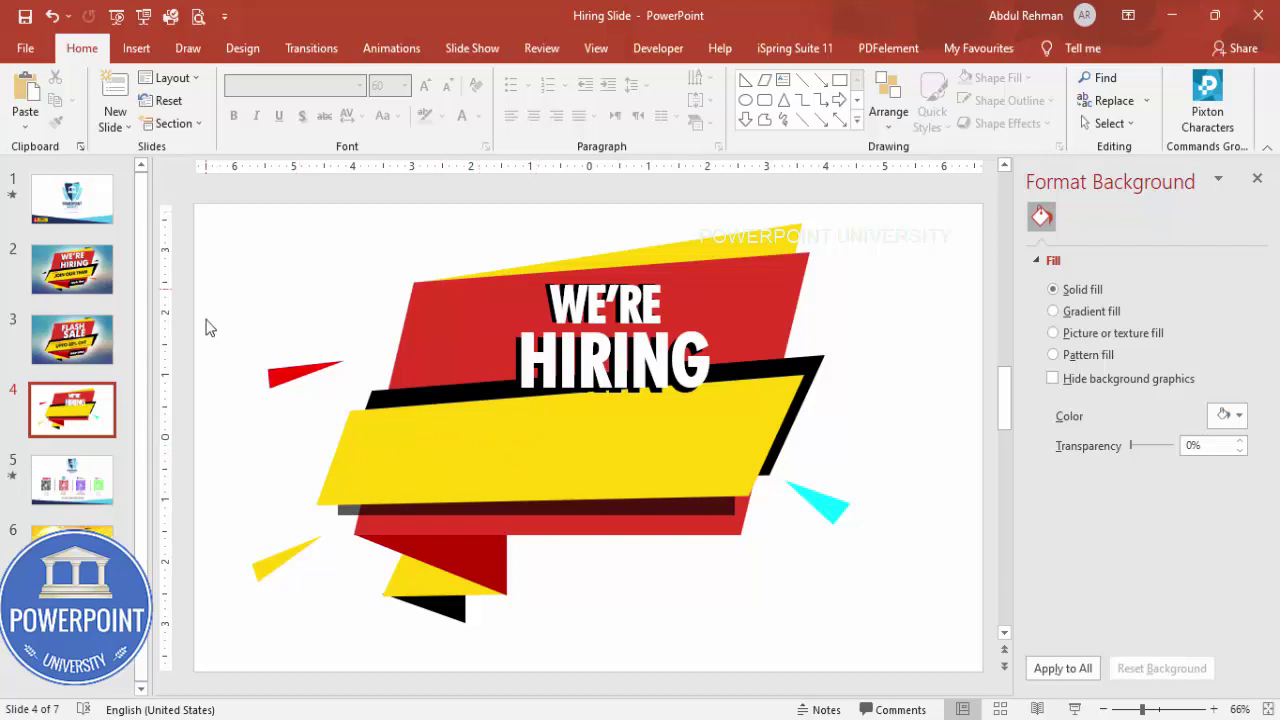
# Glance at the finished banner on slide 2, then return to slide 4.
pyautogui.click(58, 275)
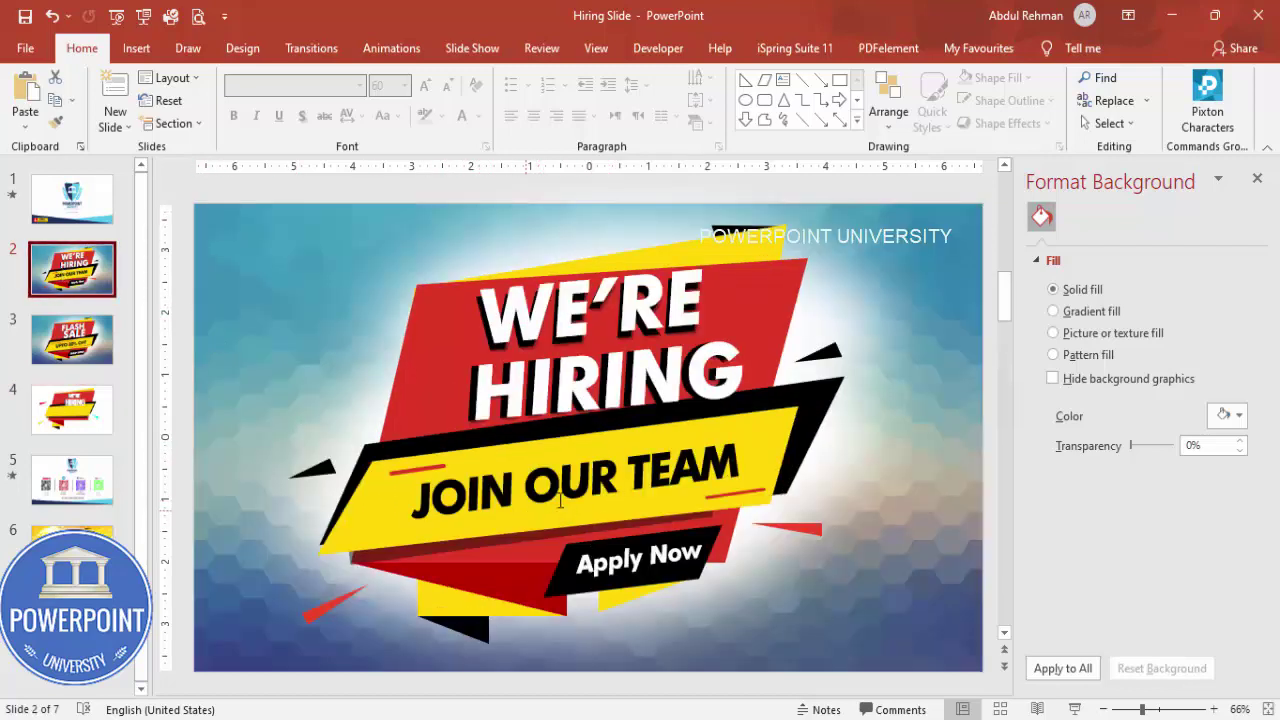
pyautogui.click(70, 410)
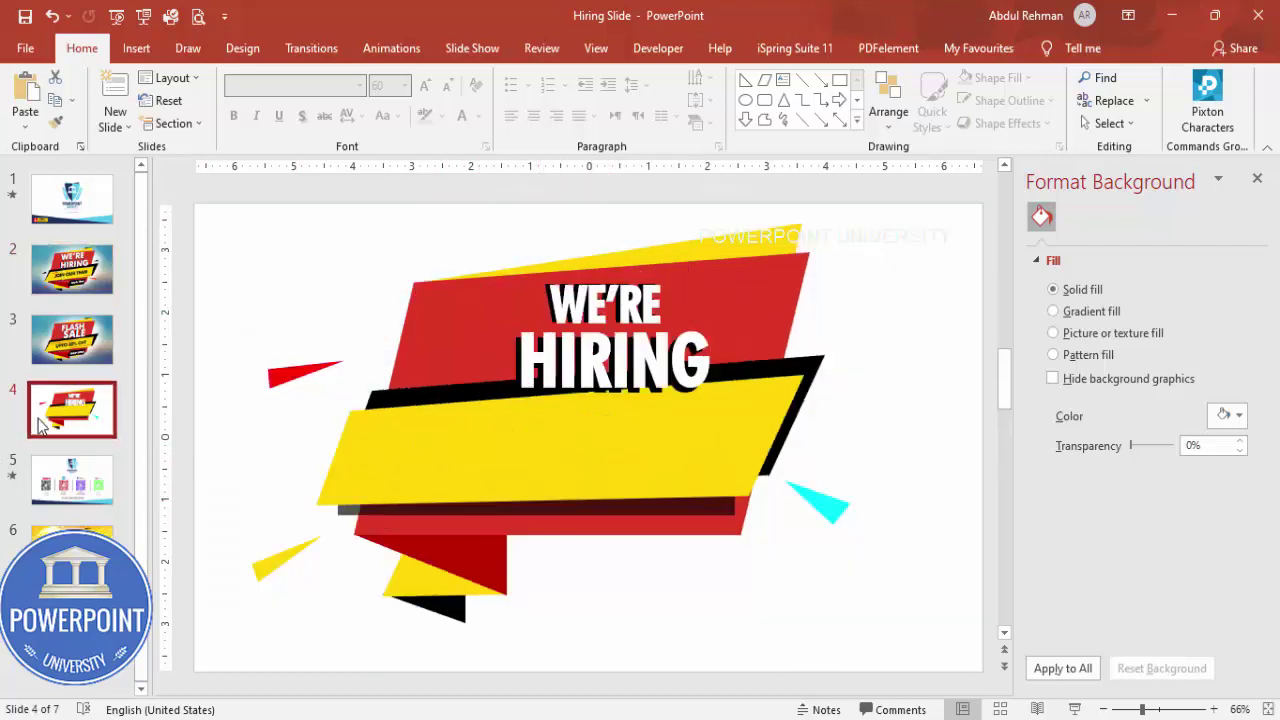
pyautogui.click(136, 48)
# Add JOIN OUR TEAM text across the yellow banner in Futura BdCn BT.
pyautogui.click(744, 100)
pyautogui.moveTo(412, 437); pyautogui.dragTo(708, 463)
pyautogui.write('JOIN OUR TEAM')
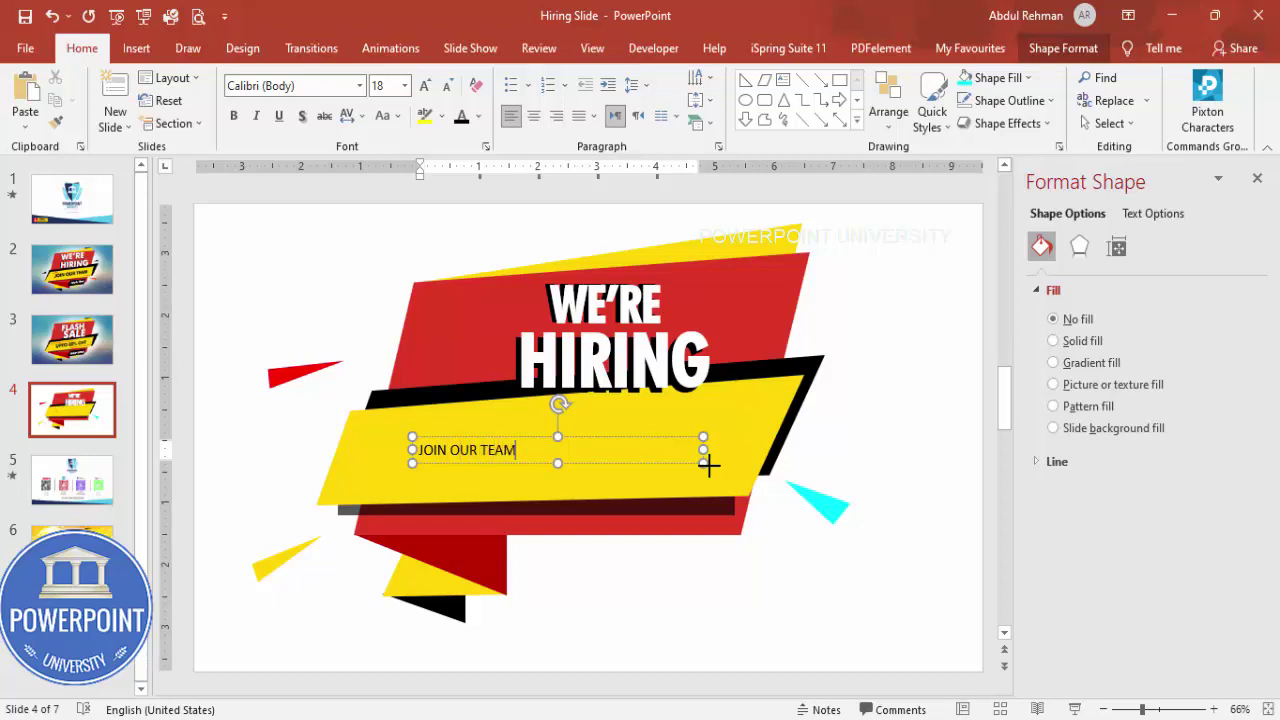
pyautogui.click(590, 438)
pyautogui.click(316, 84)
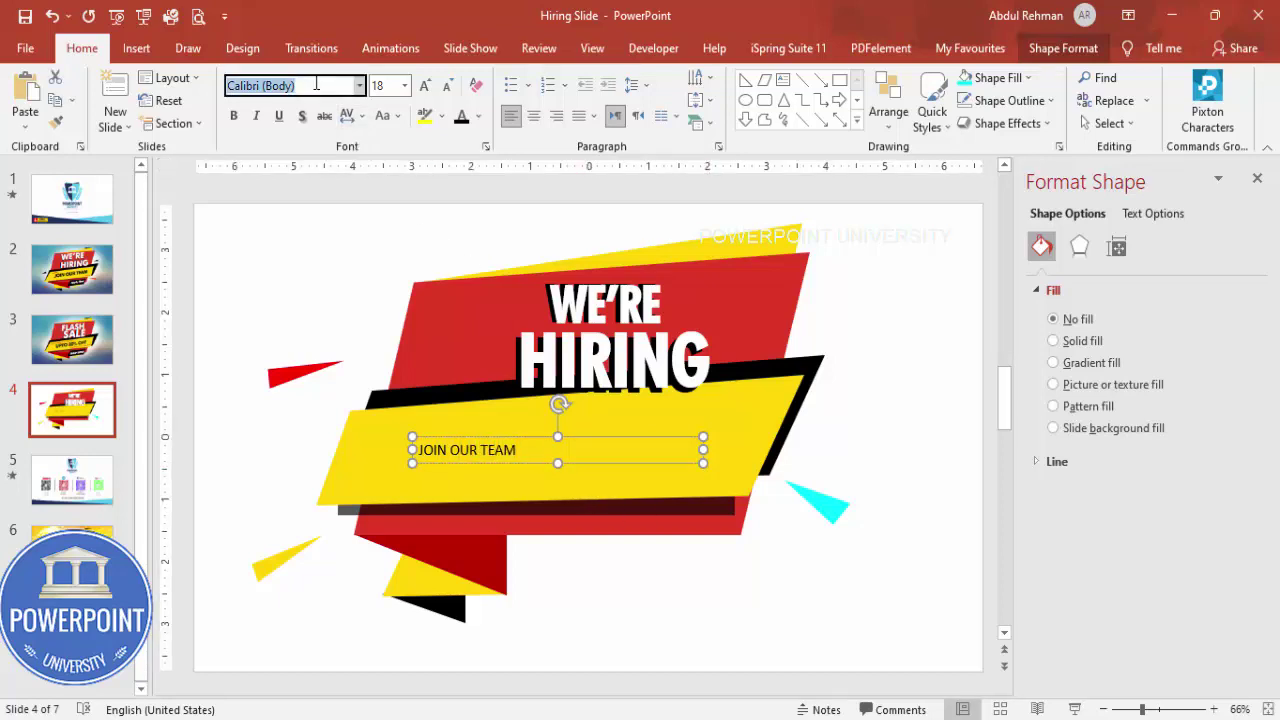
pyautogui.write('Futura BdCn BT')
pyautogui.press('Return')
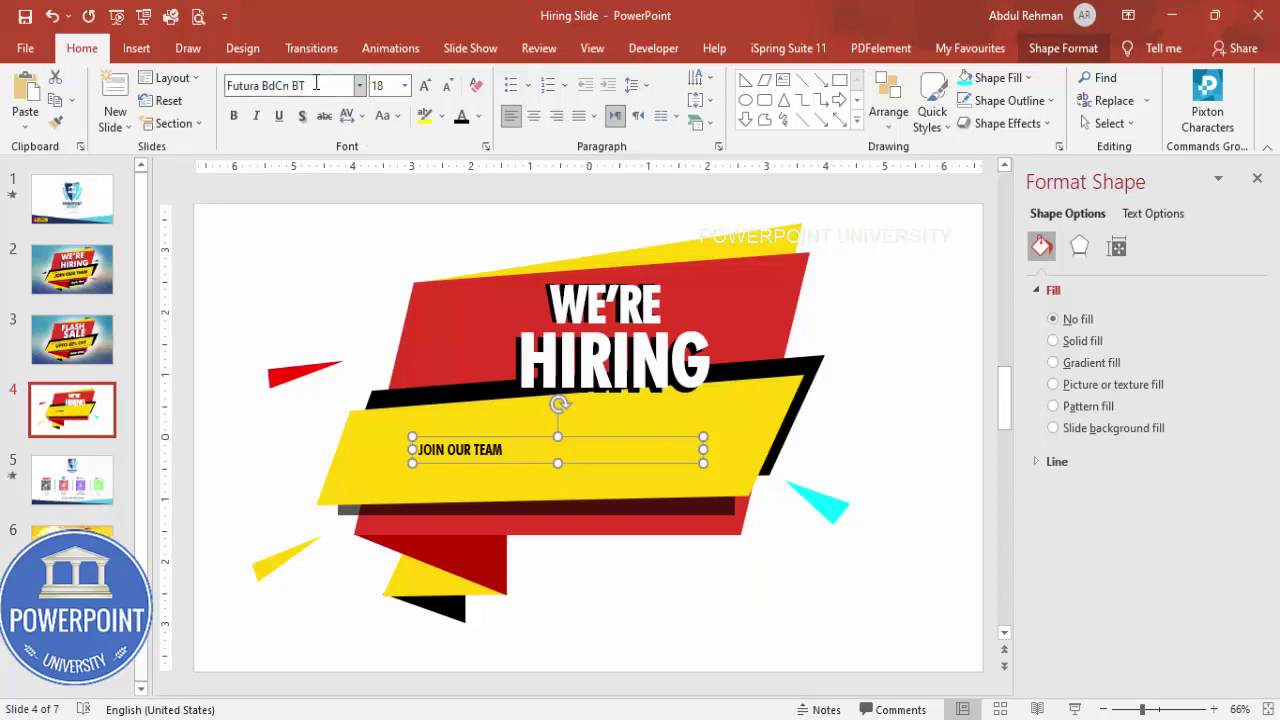
# Centre JOIN OUR TEAM and enlarge it to 60 pt.
pyautogui.click(533, 116)
pyautogui.click(425, 86)
pyautogui.click(425, 86)
pyautogui.click(425, 86)
pyautogui.click(425, 86)
pyautogui.click(425, 86)
pyautogui.click(425, 86)
pyautogui.click(425, 86)
pyautogui.click(425, 86)
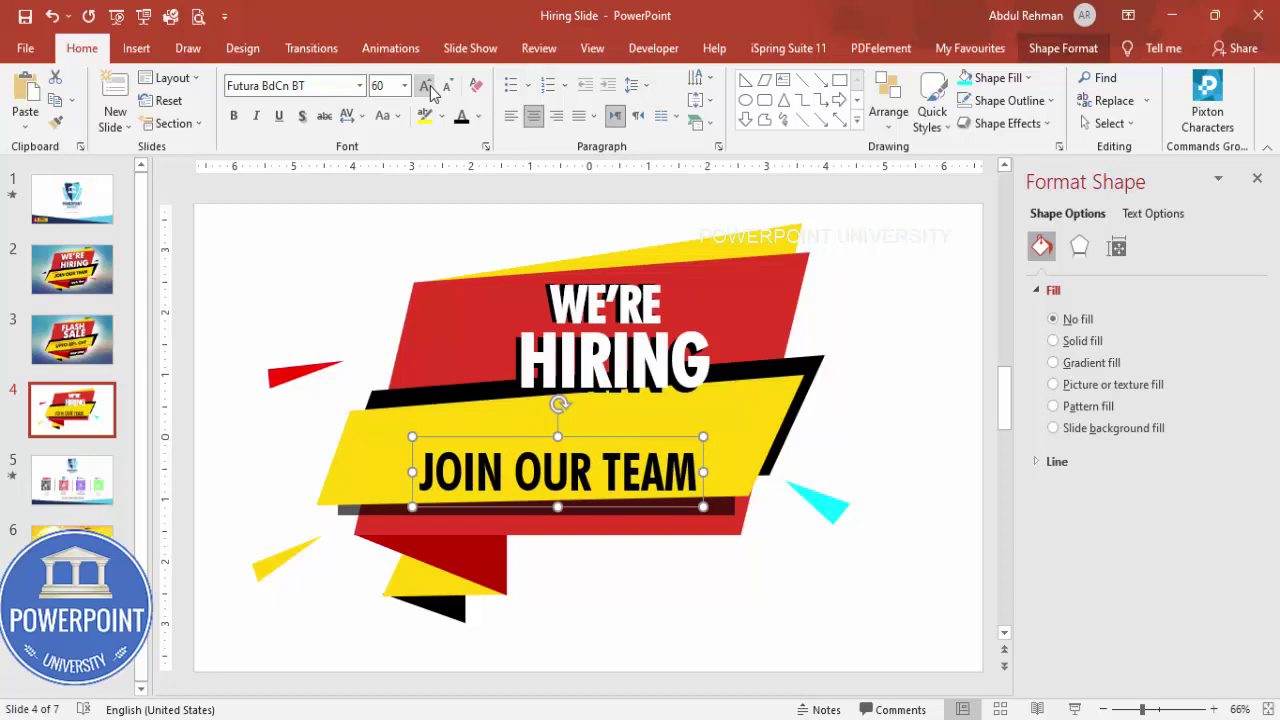
# Move JOIN OUR TEAM up and tilt it to match the banner's slant.
pyautogui.click(618, 432)
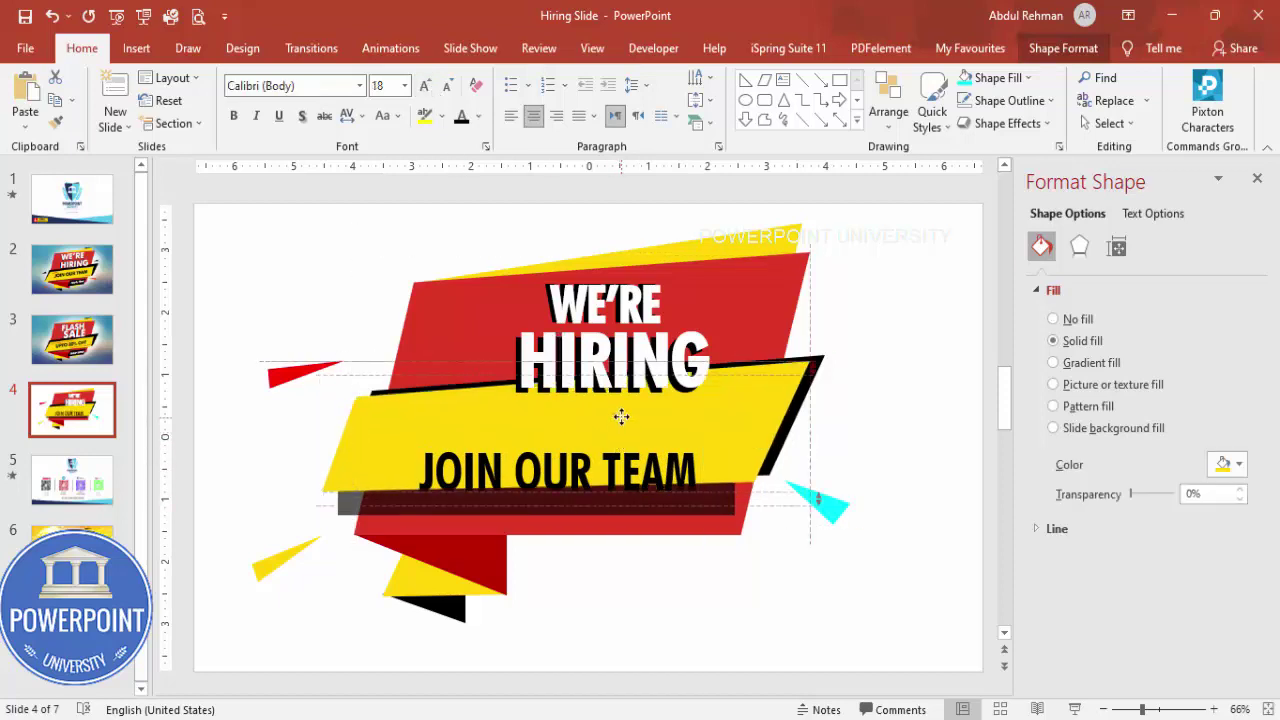
pyautogui.keyDown('shift'); pyautogui.click(629, 443); pyautogui.keyUp('shift')
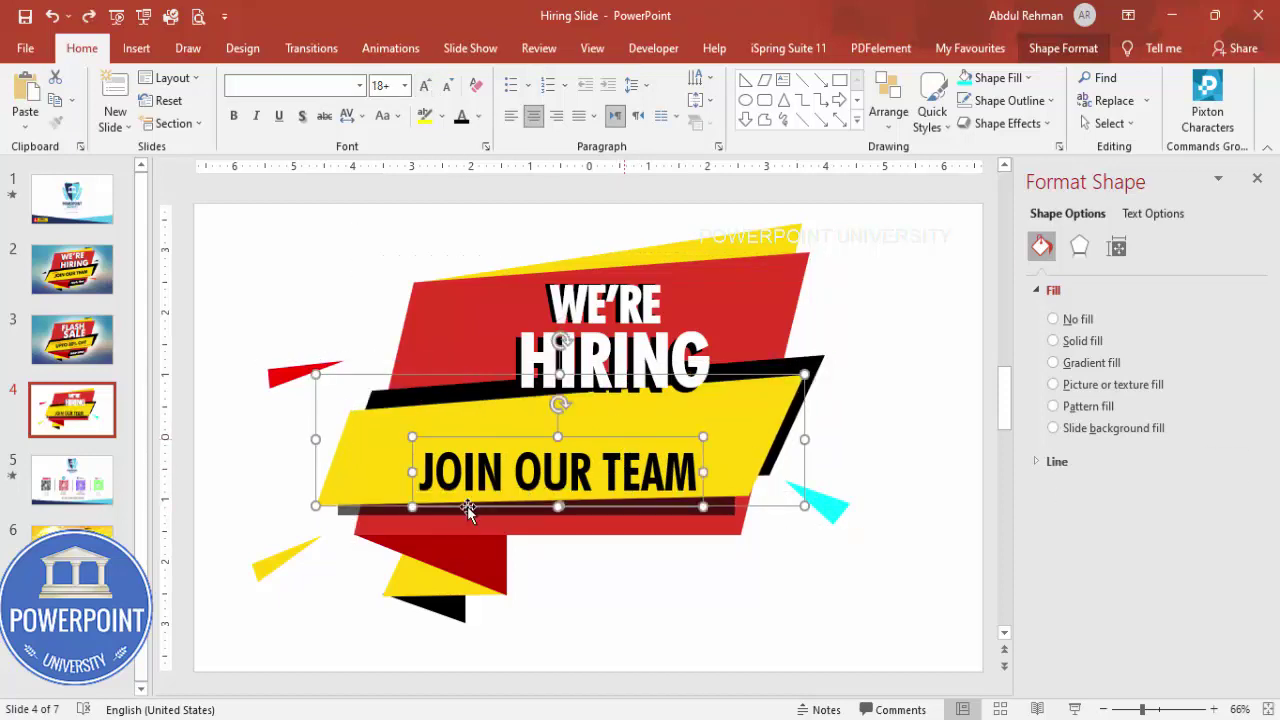
pyautogui.click(638, 448)
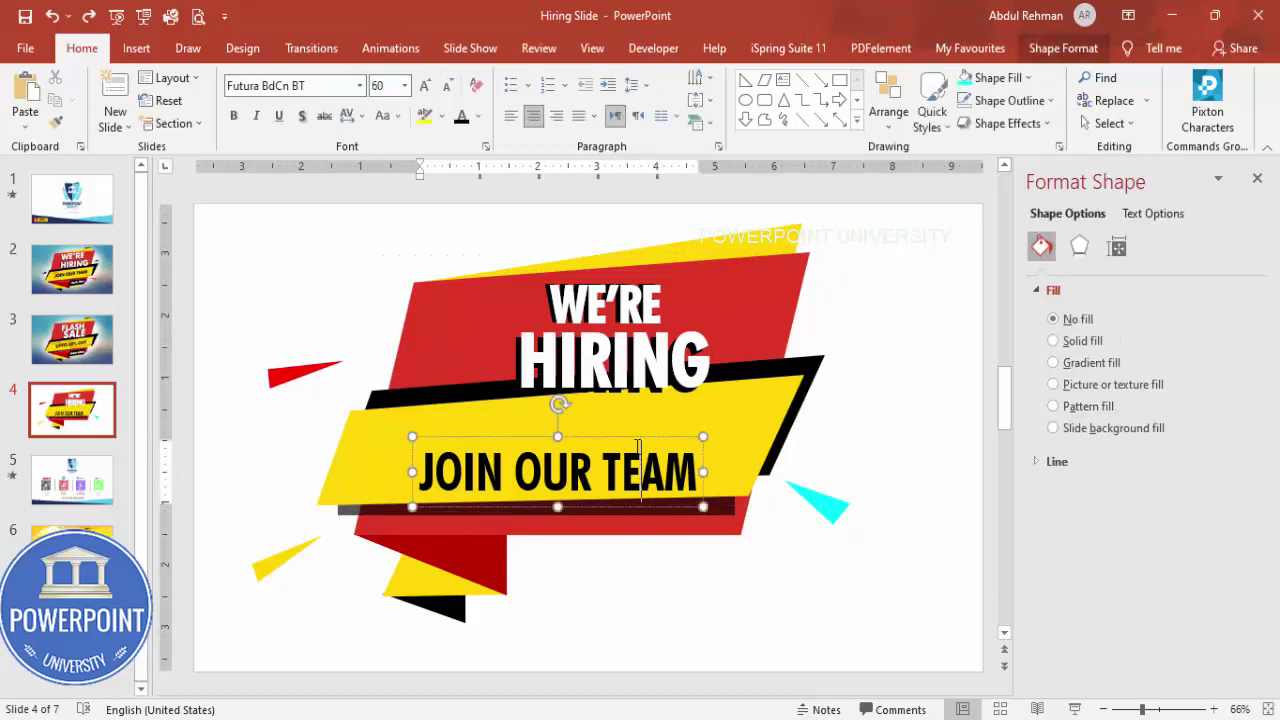
pyautogui.moveTo(636, 440); pyautogui.dragTo(641, 417)
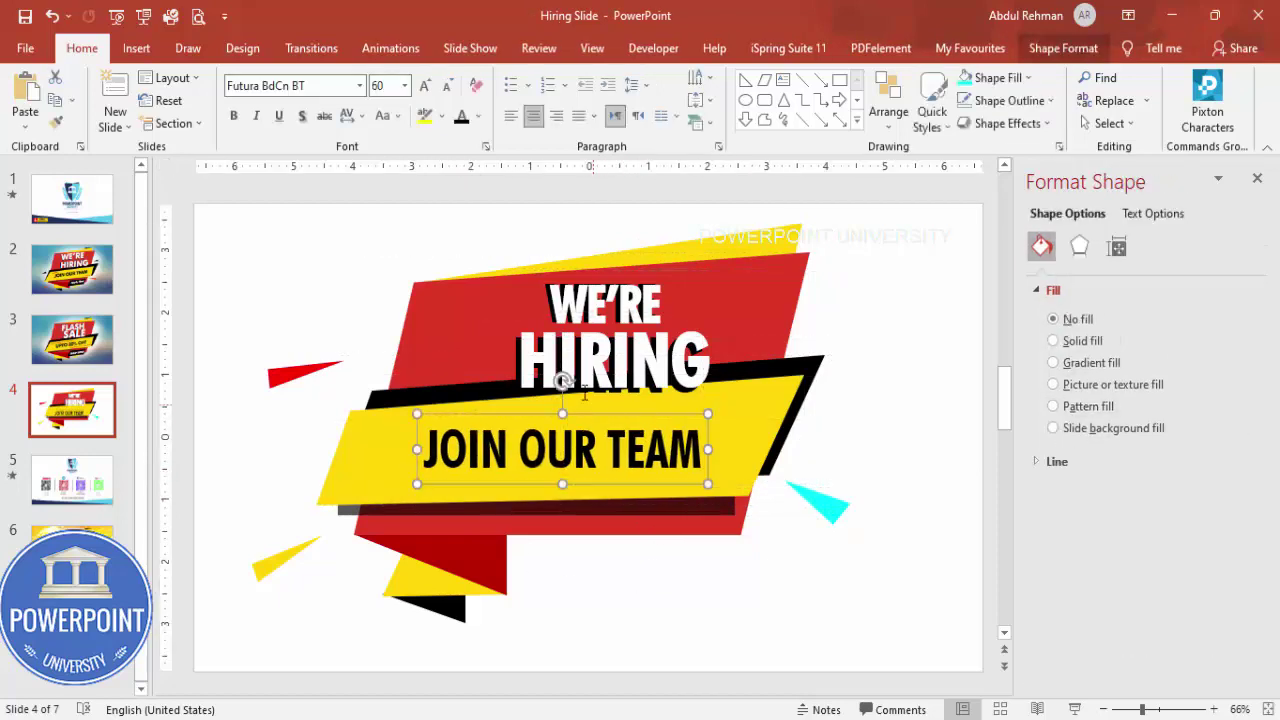
pyautogui.moveTo(563, 383); pyautogui.dragTo(595, 412)
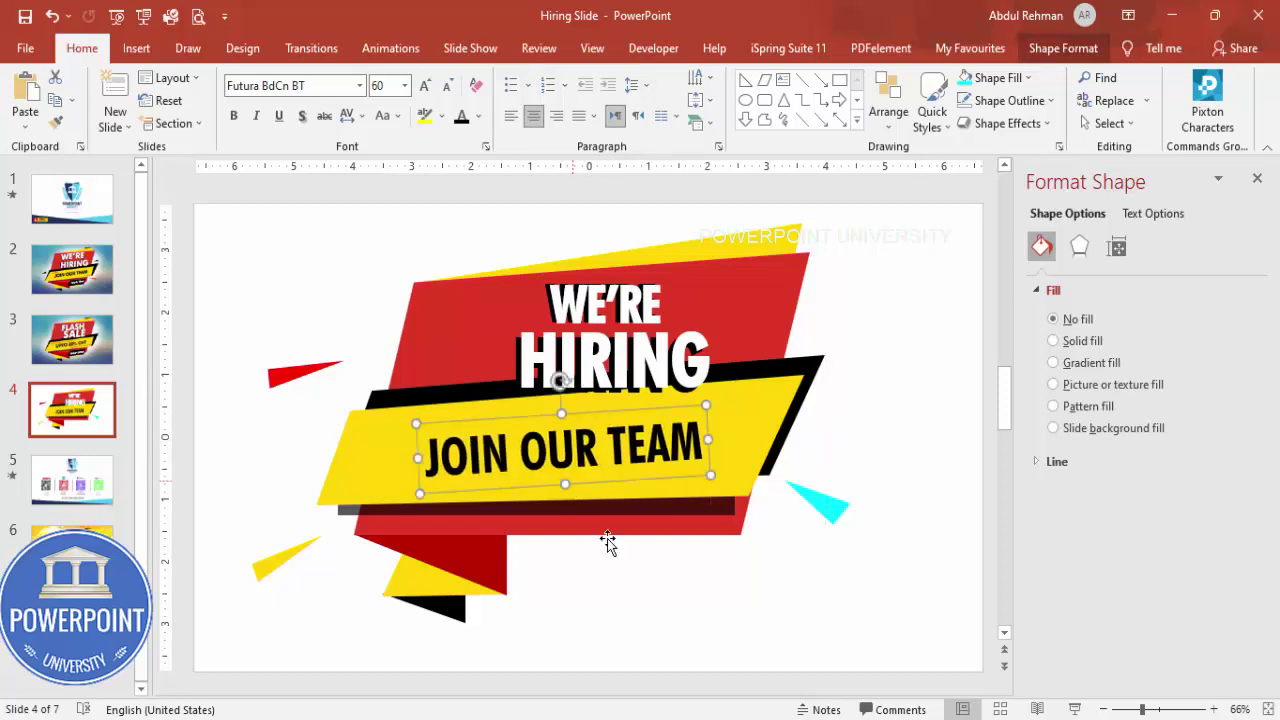
pyautogui.click(590, 506)
pyautogui.click(136, 48)
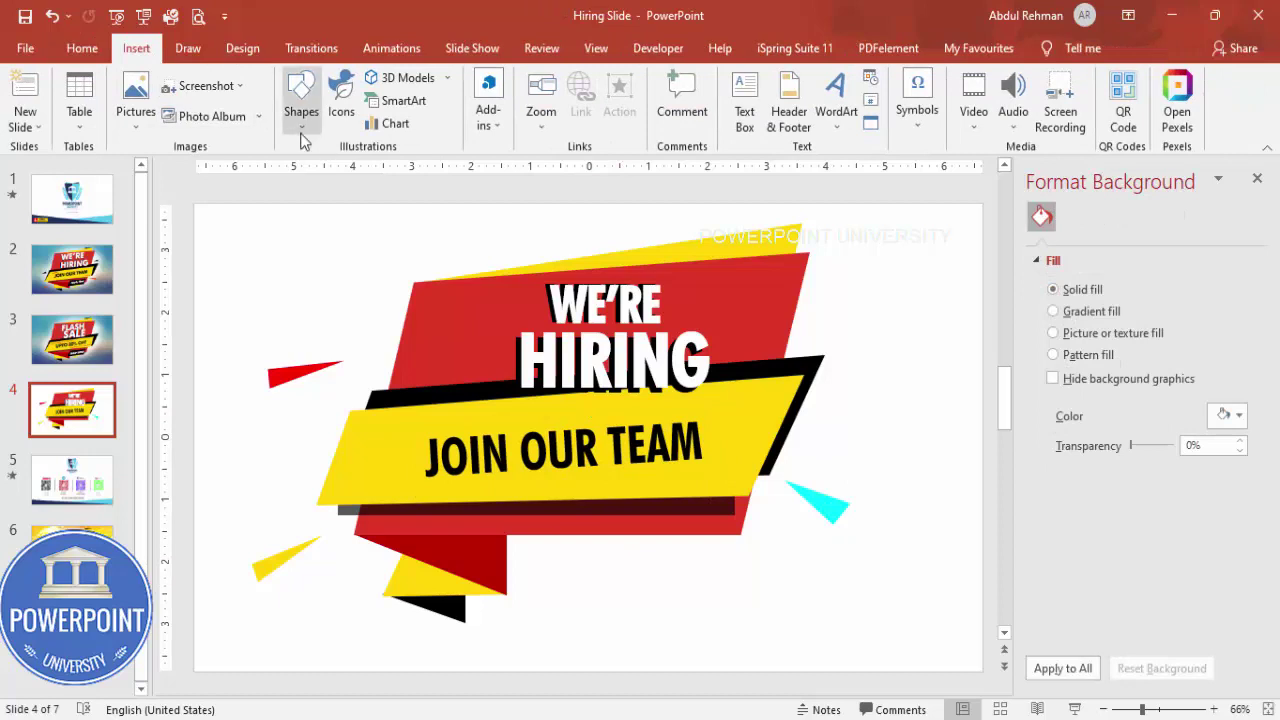
# Draw a thin, outline-free red rounded-rectangle bar slanting across the yellow banner.
pyautogui.click(302, 110)
pyautogui.click(312, 272)
pyautogui.moveTo(365, 424); pyautogui.dragTo(396, 419)
pyautogui.click(480, 100)
pyautogui.click(503, 308)
pyautogui.click(478, 80)
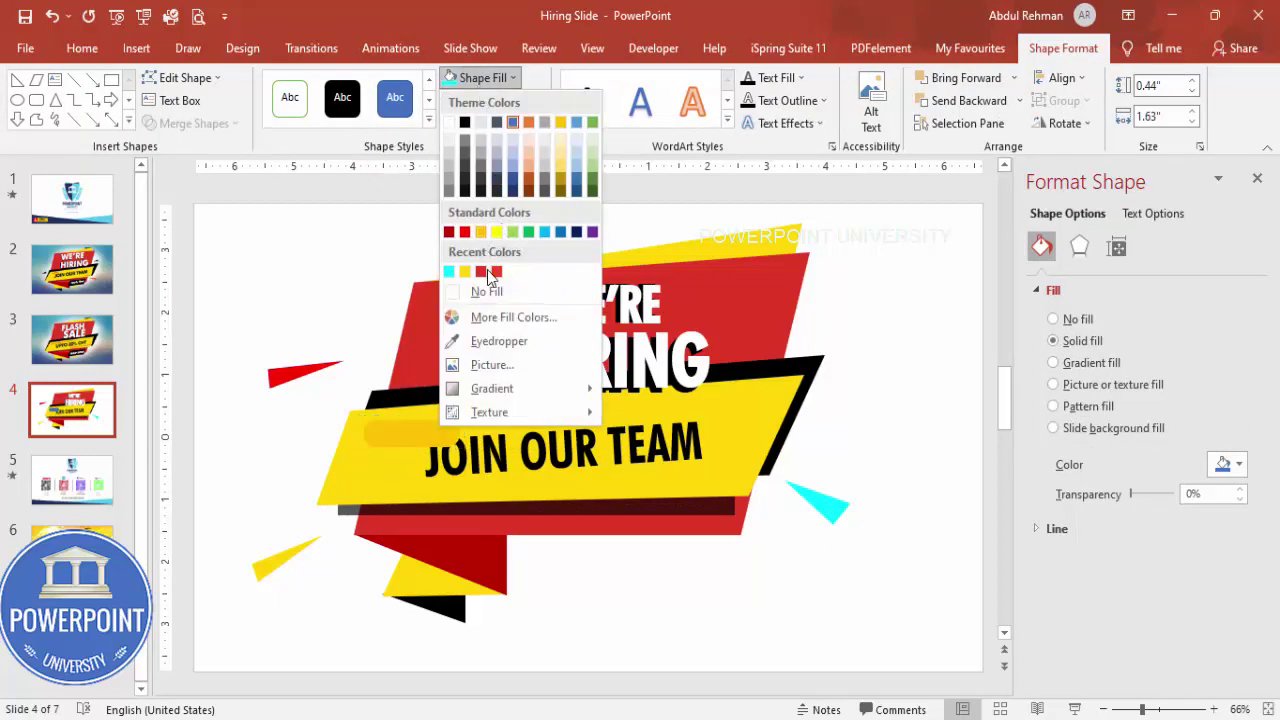
pyautogui.moveTo(413, 447); pyautogui.dragTo(722, 470)
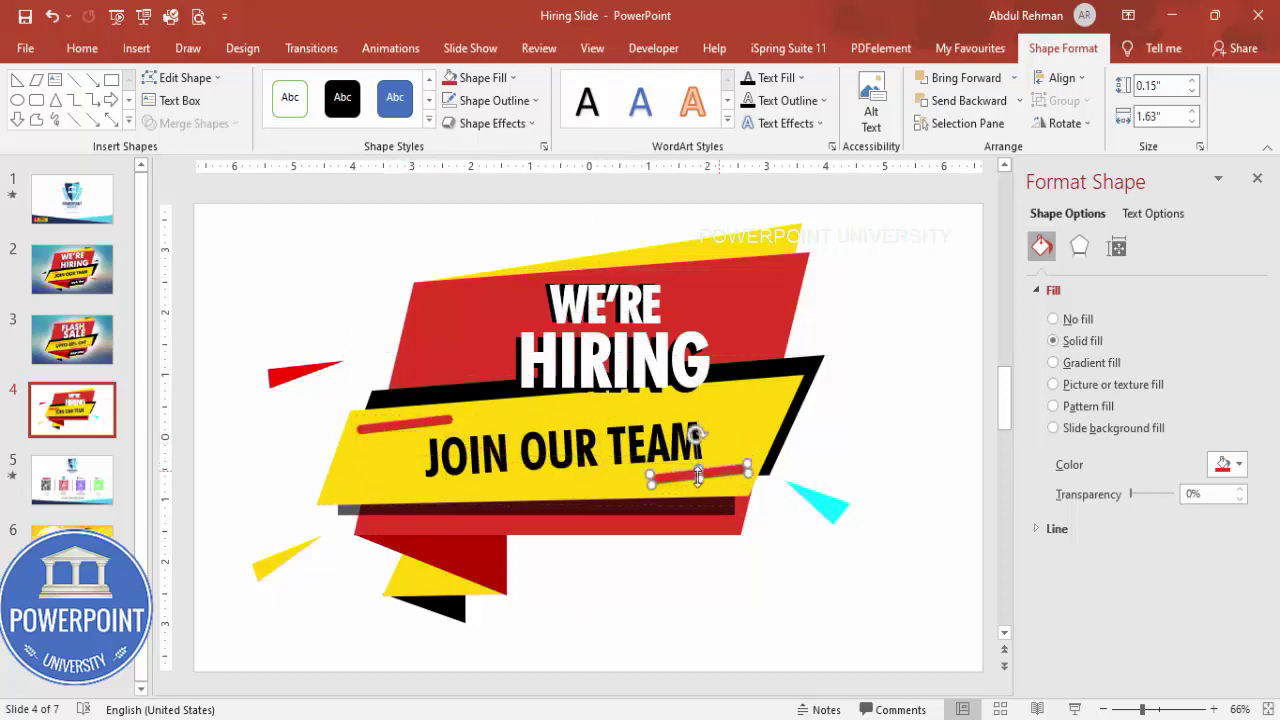
pyautogui.click(636, 607)
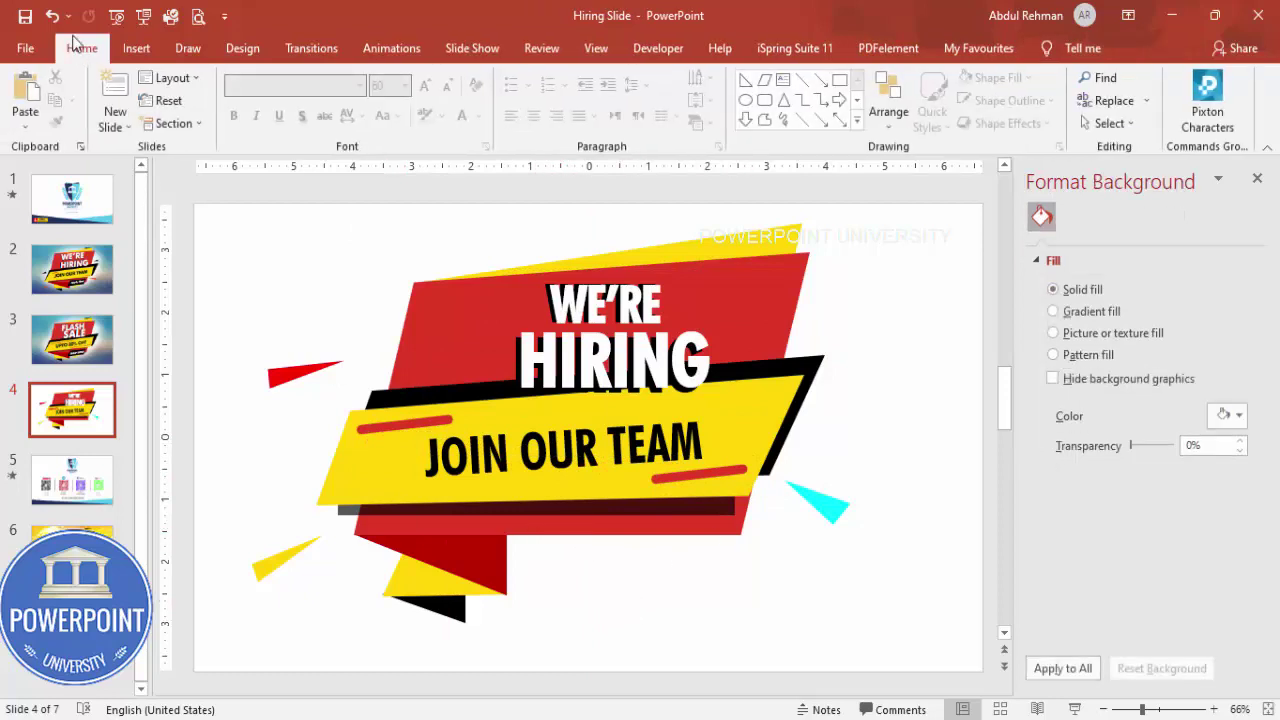
pyautogui.click(136, 48)
pyautogui.click(301, 110)
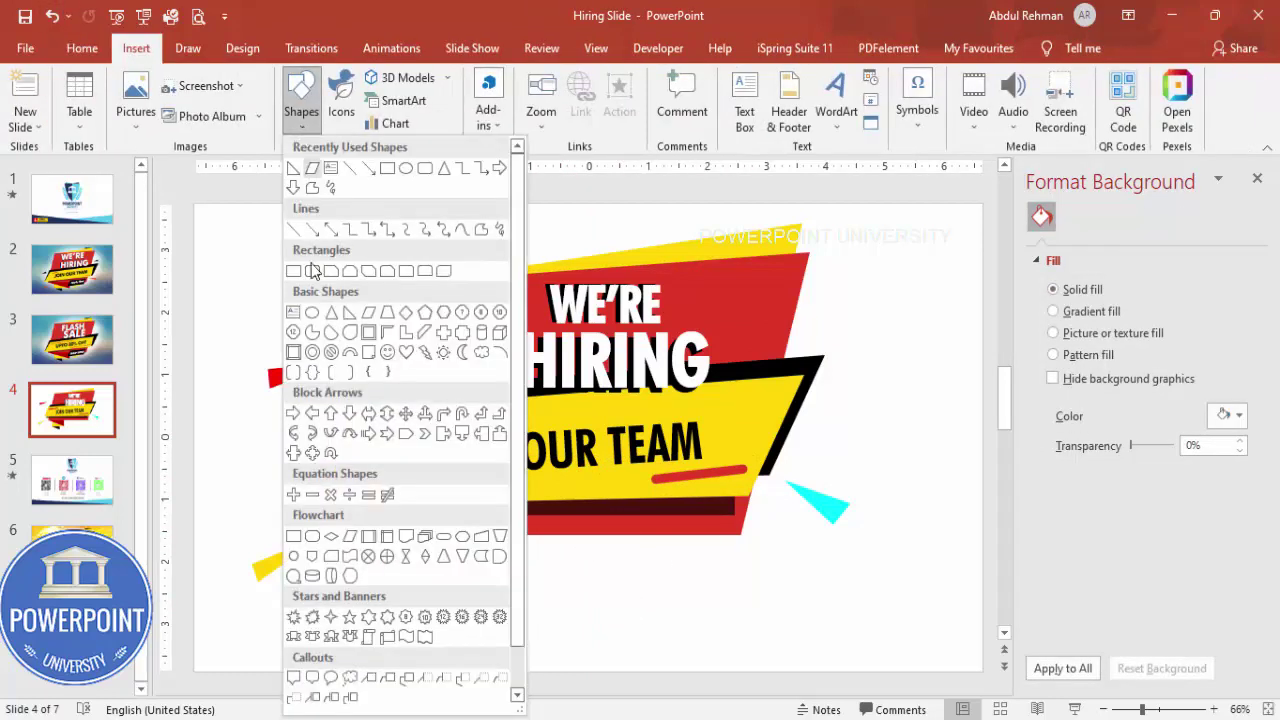
# Draw a slightly widened parallelogram below the yellow banner, filled black with no outline.
pyautogui.click(349, 312)
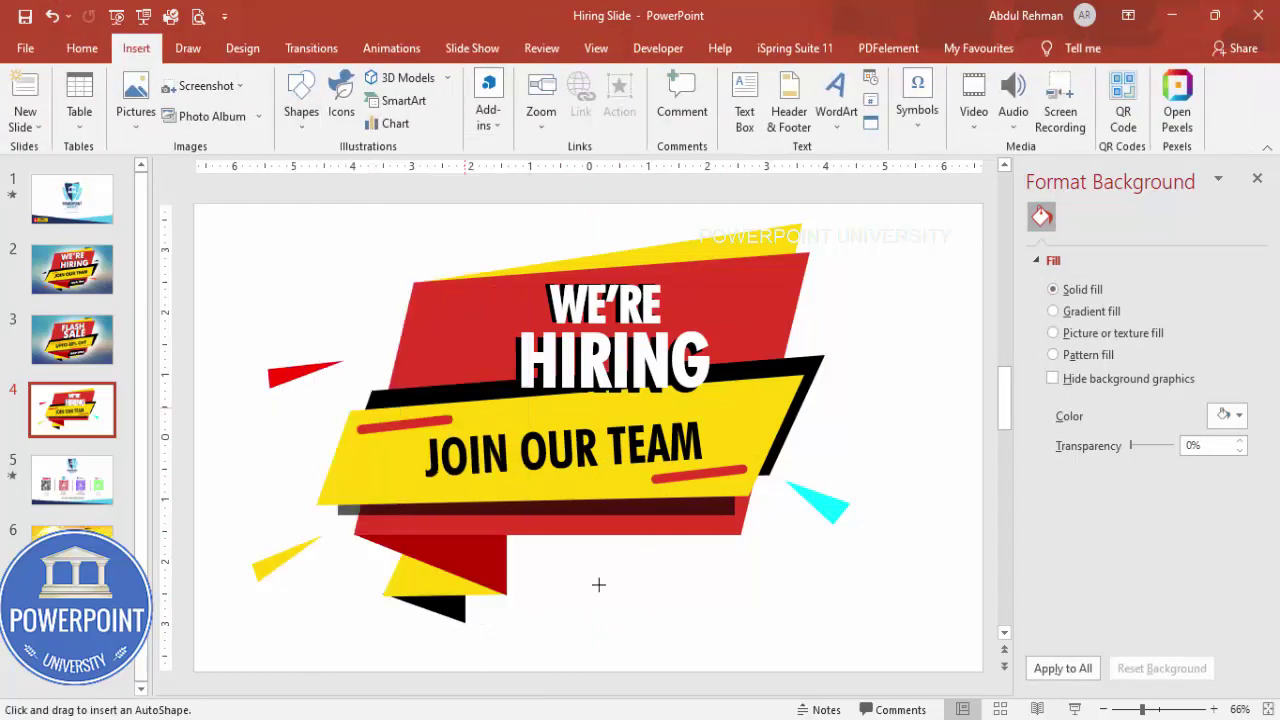
pyautogui.moveTo(545, 516); pyautogui.dragTo(736, 568)
pyautogui.hotkey('ctrl', 'z')
pyautogui.hotkey('ctrl', 'y')
pyautogui.hotkey('ctrl', 'z')
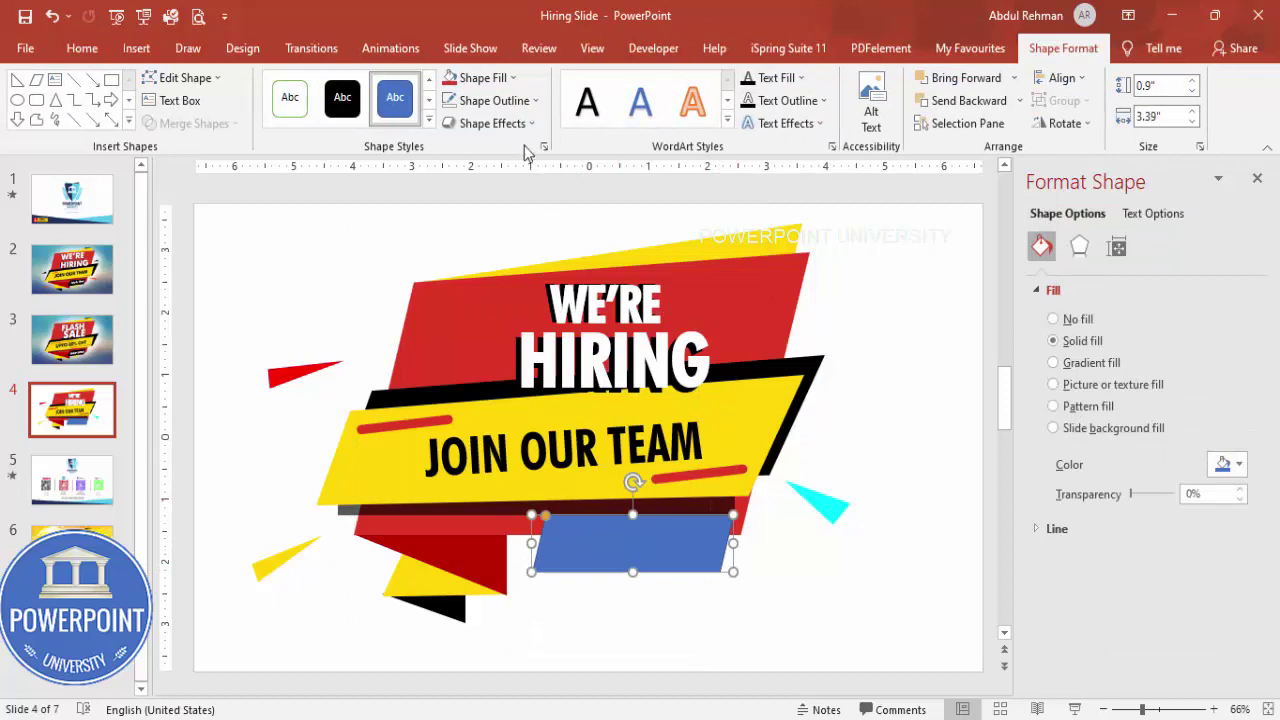
pyautogui.click(512, 78)
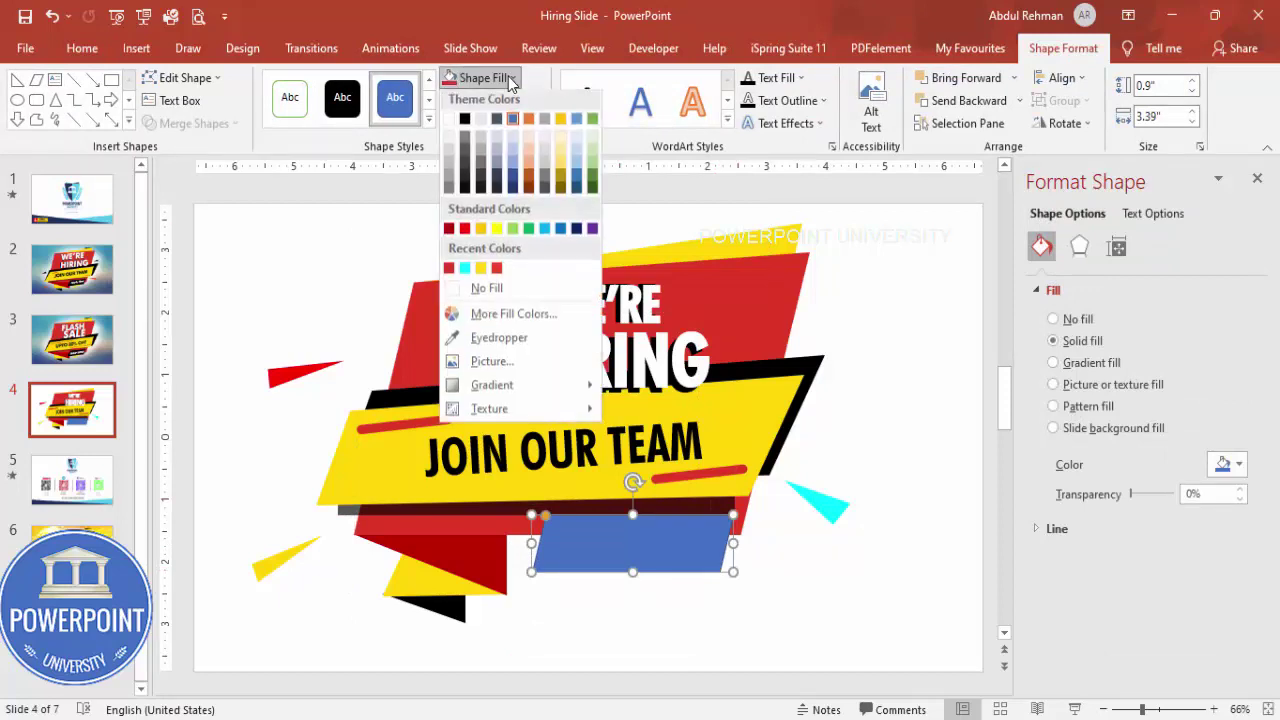
pyautogui.click(464, 123)
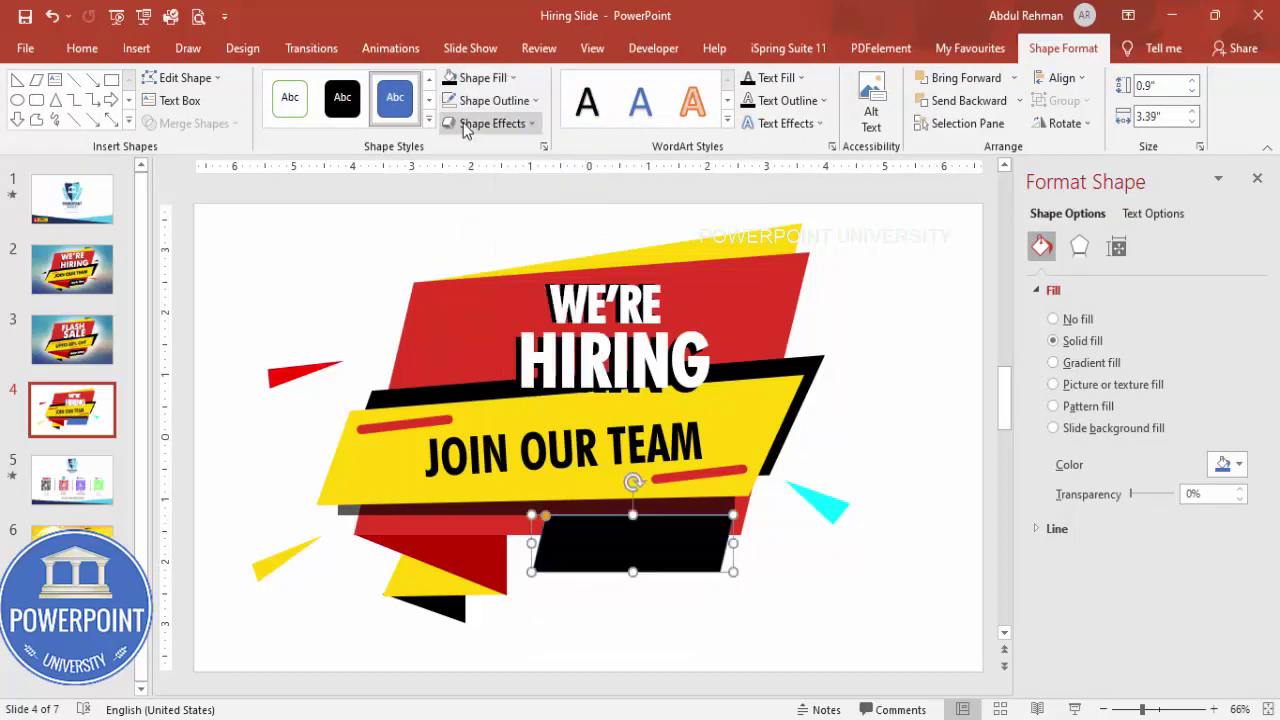
pyautogui.click(494, 100)
pyautogui.click(505, 314)
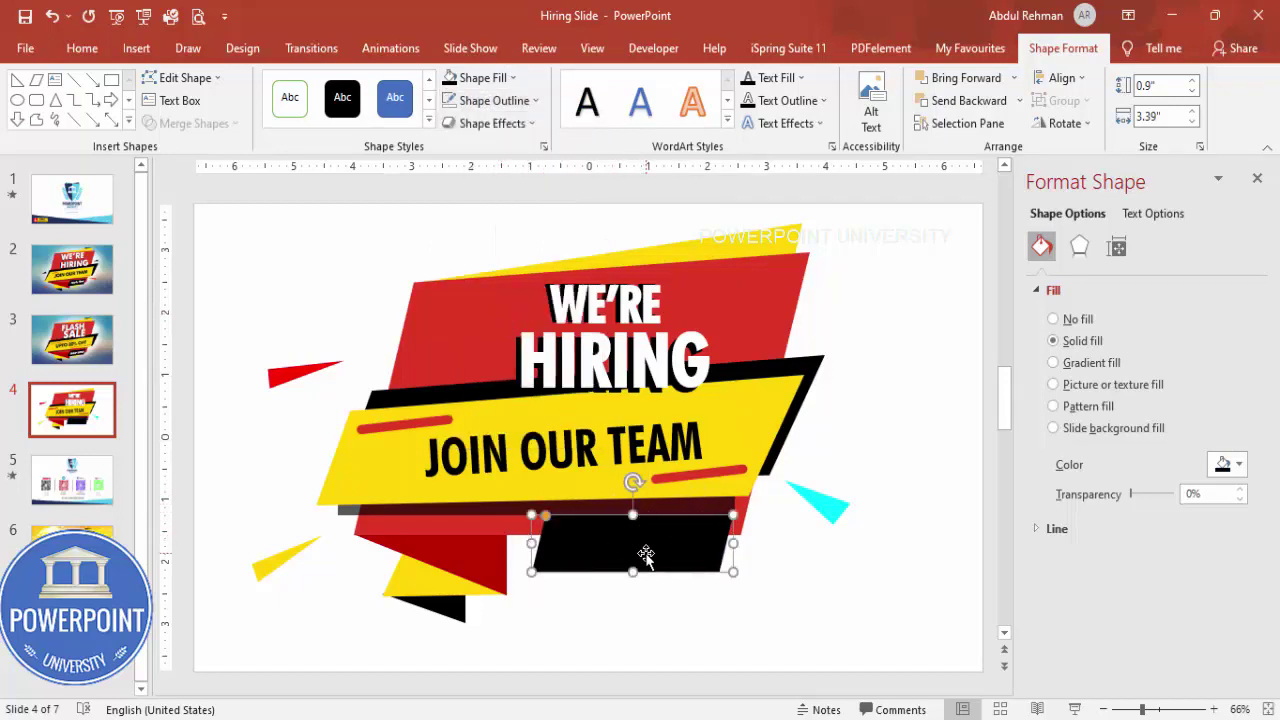
pyautogui.click(790, 583)
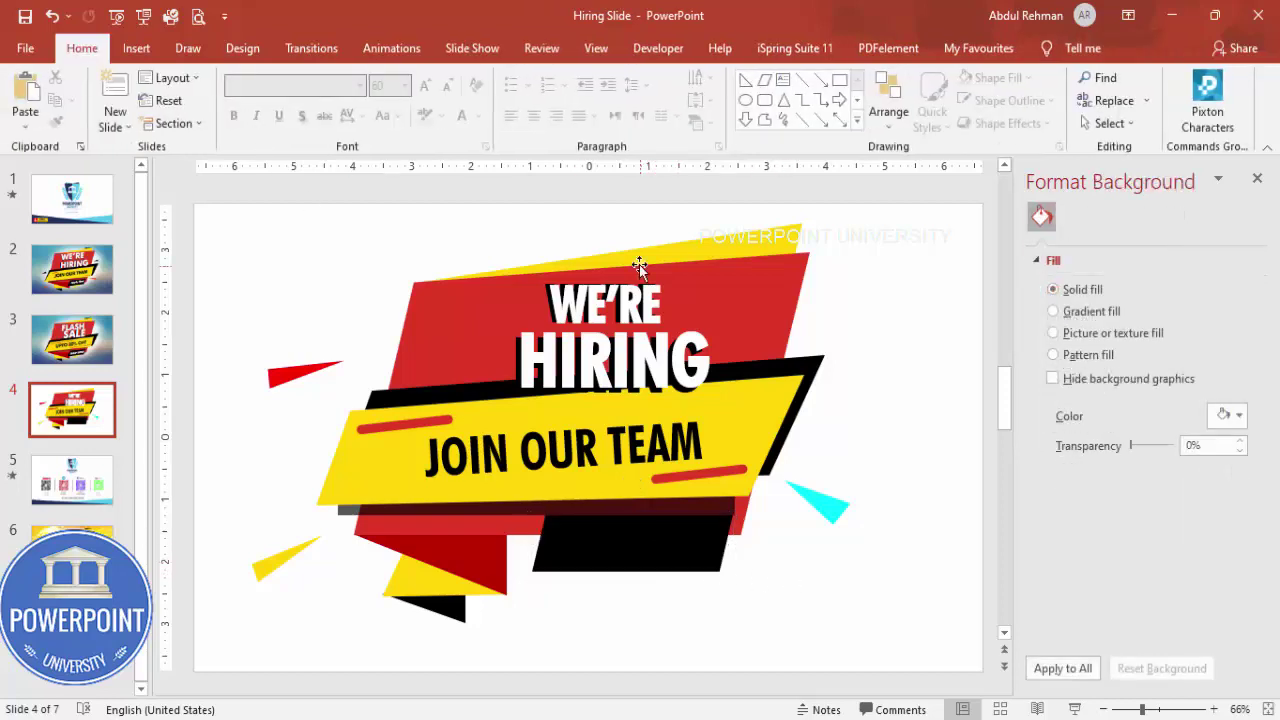
# Copy WE'RE onto the black bar at 40 pt and retype it as Apply Now.
pyautogui.click(640, 281)
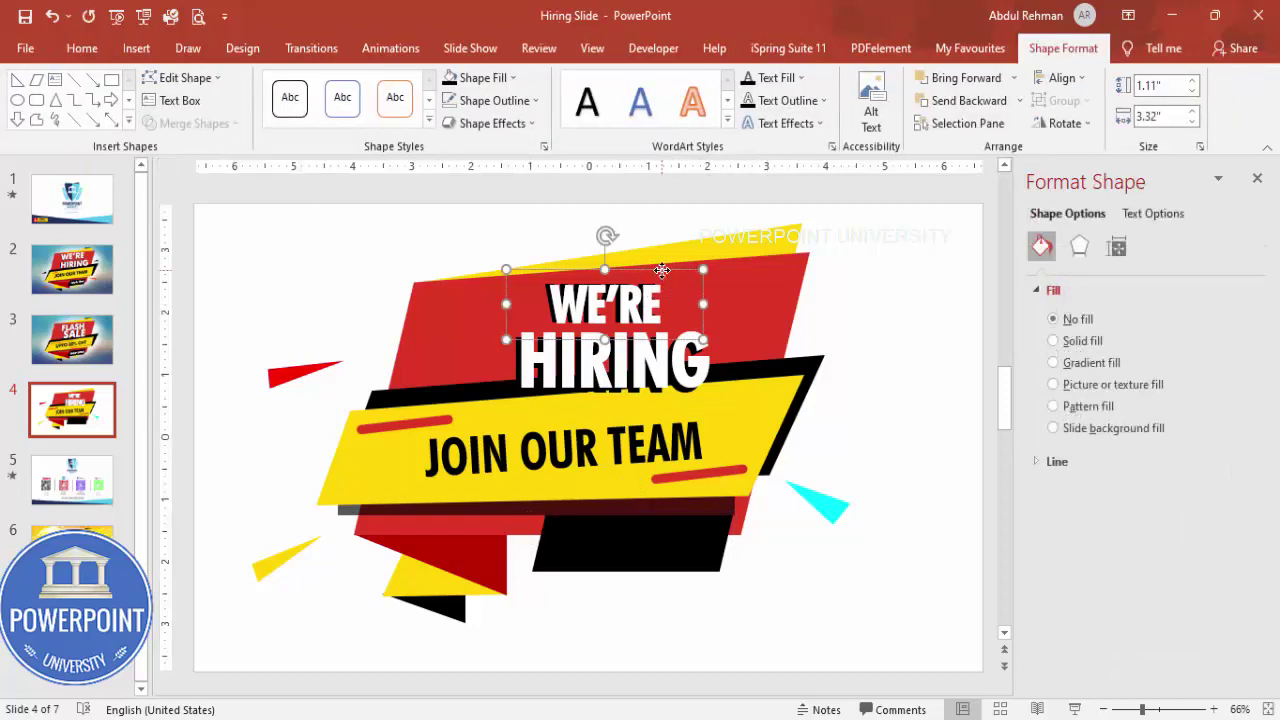
pyautogui.moveTo(661, 270); pyautogui.dragTo(690, 503)
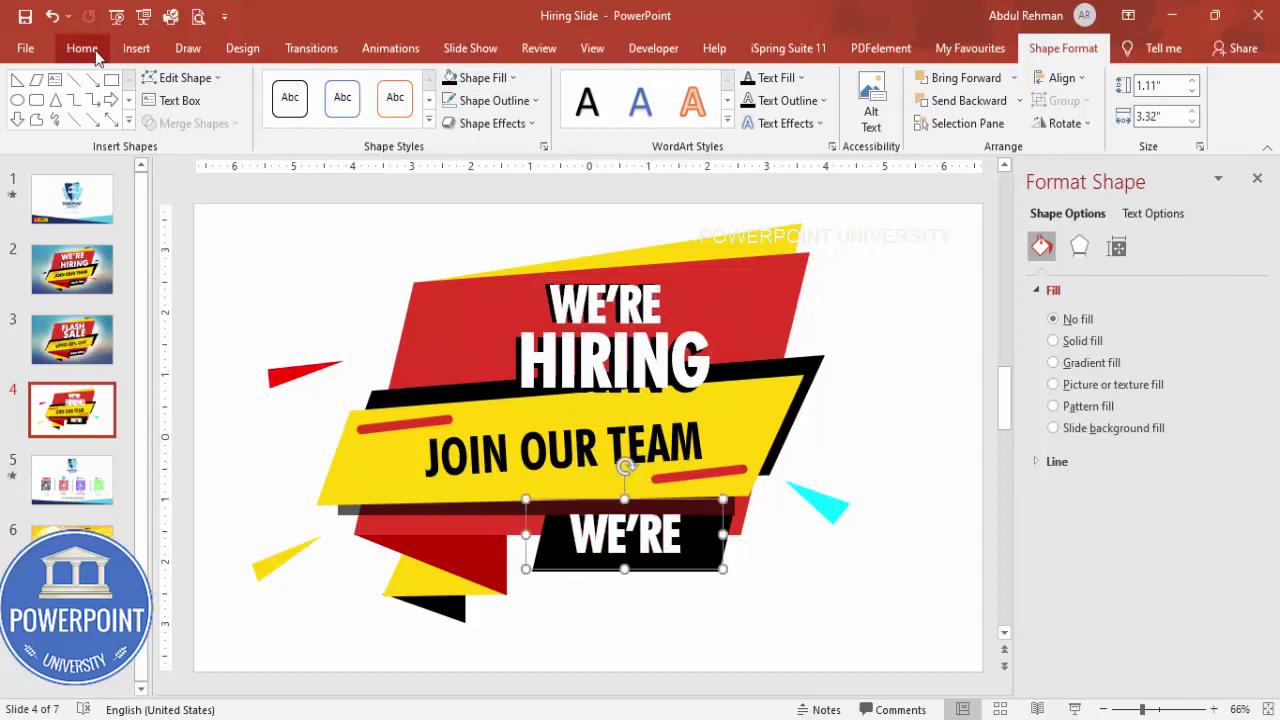
pyautogui.click(82, 48)
pyautogui.click(447, 85)
pyautogui.click(447, 85)
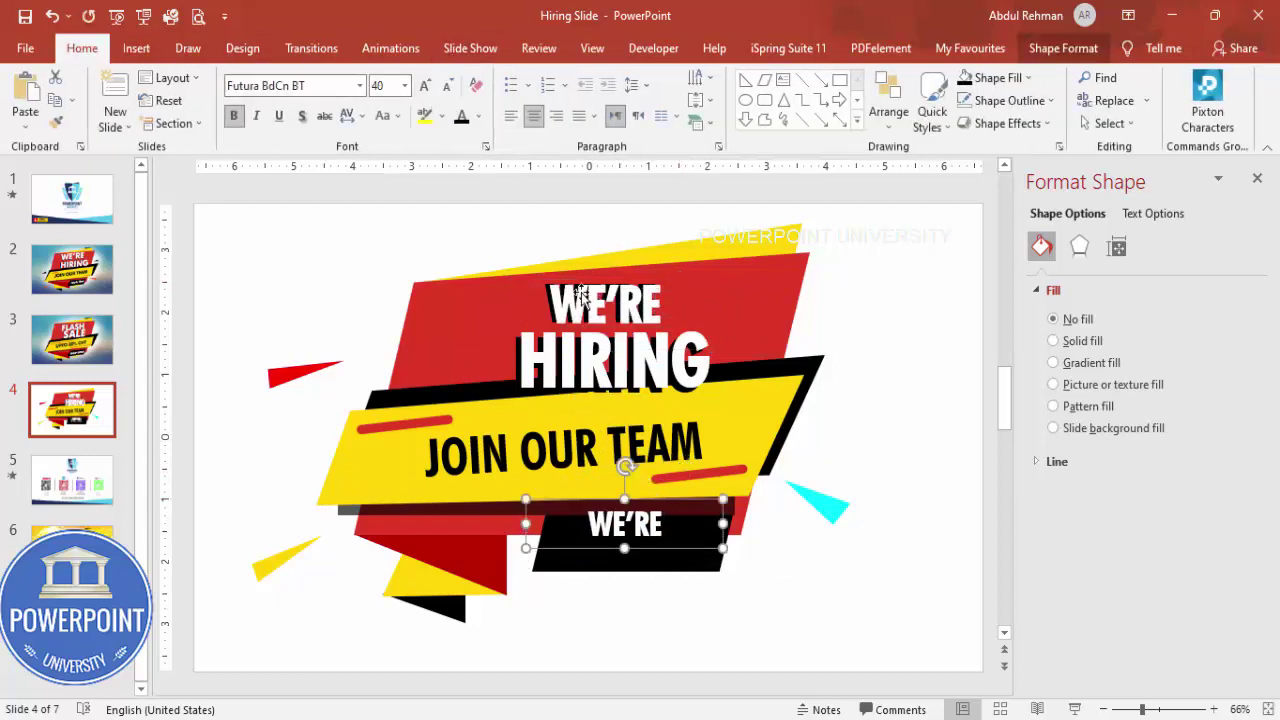
pyautogui.doubleClick(630, 524)
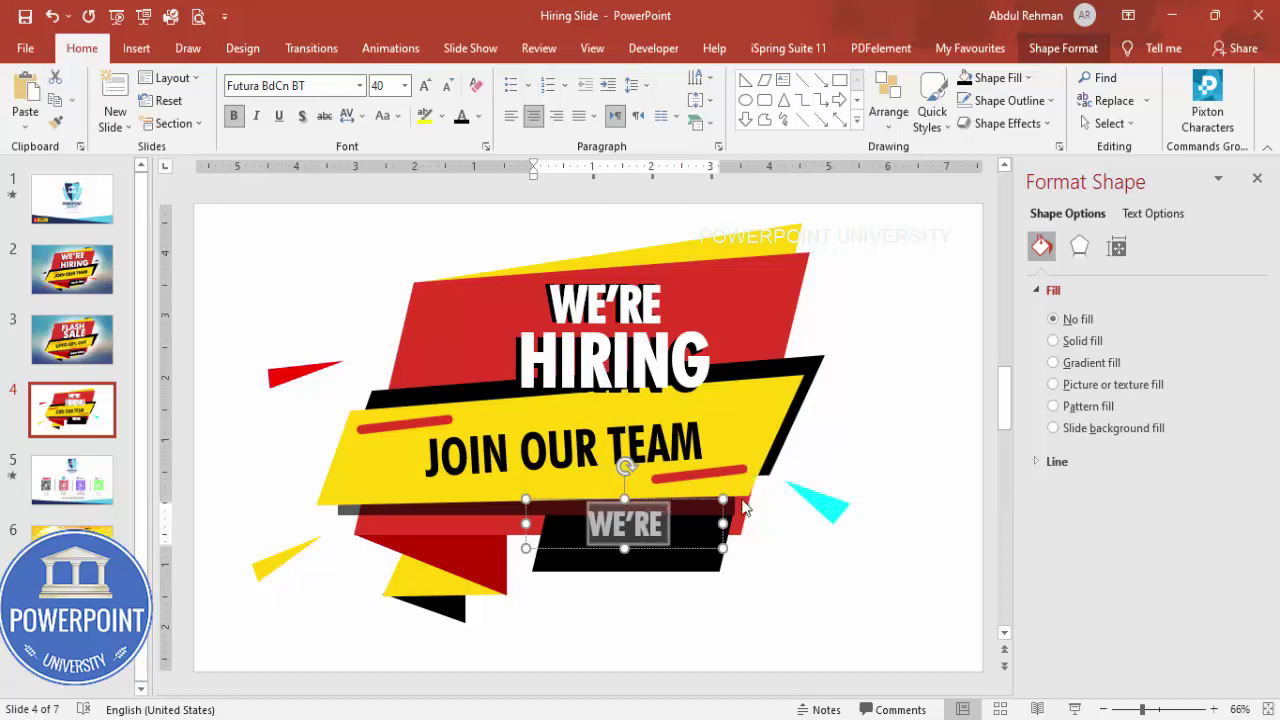
pyautogui.write('Apply Now')
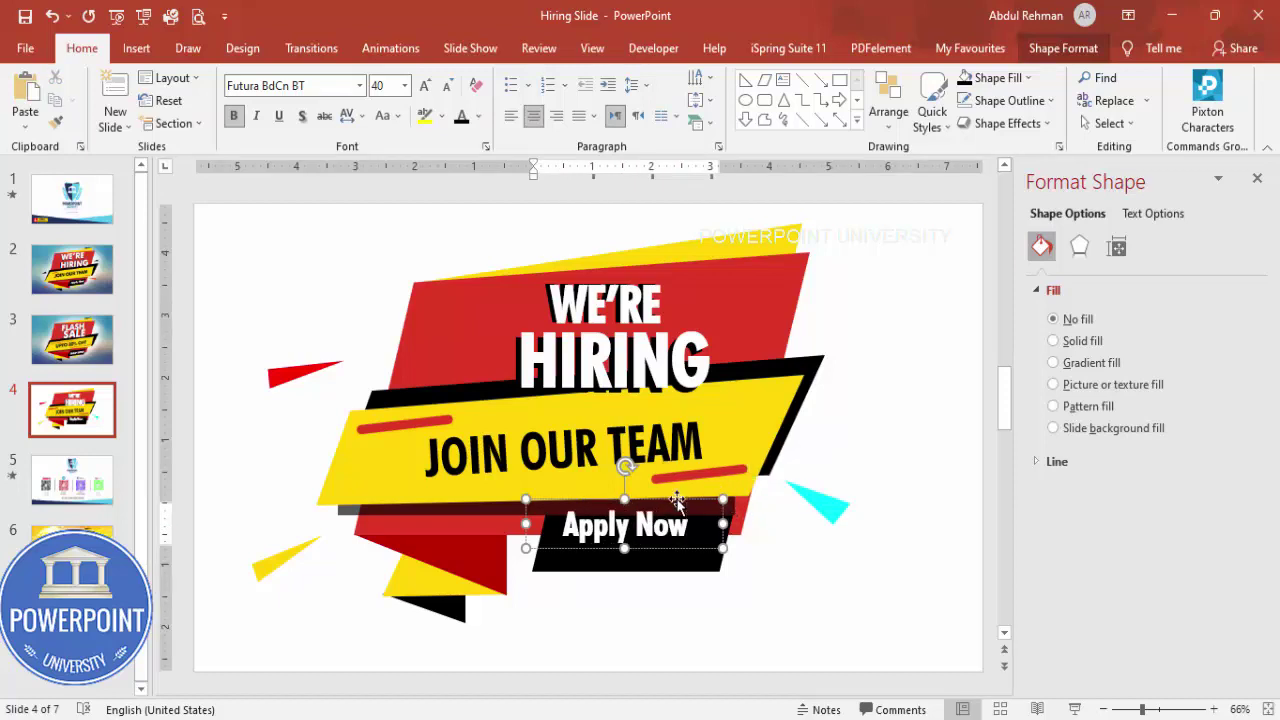
pyautogui.moveTo(677, 498); pyautogui.dragTo(678, 516)
pyautogui.click(752, 568)
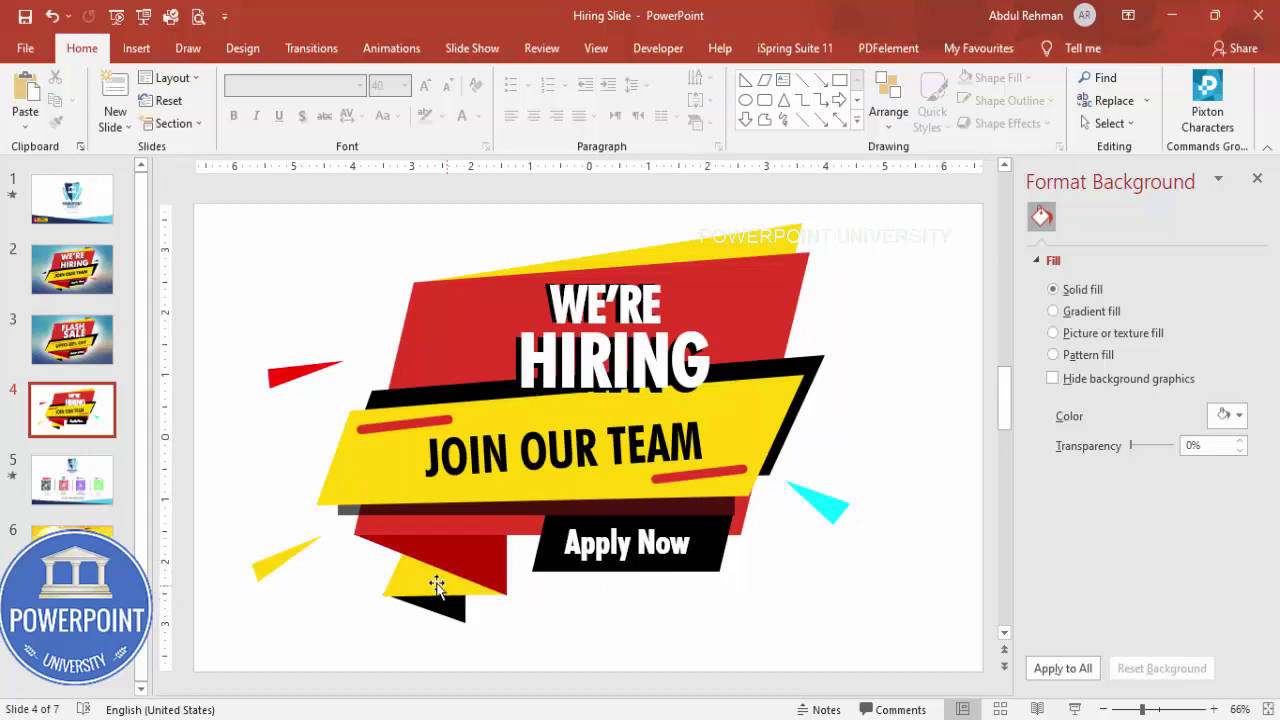
# Move the dark red triangle beneath the Apply Now bar and shrink it.
pyautogui.click(487, 555)
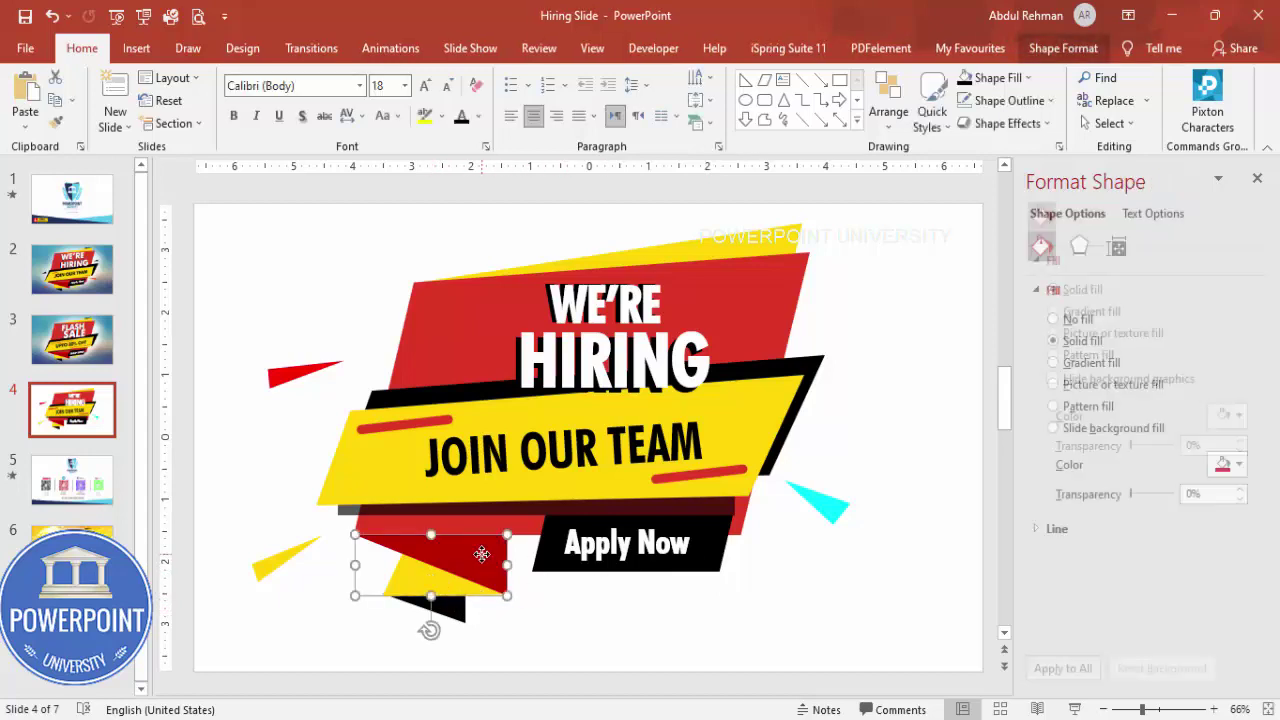
pyautogui.moveTo(482, 554); pyautogui.dragTo(626, 596)
pyautogui.moveTo(501, 636); pyautogui.dragTo(584, 582)
pyautogui.click(752, 598)
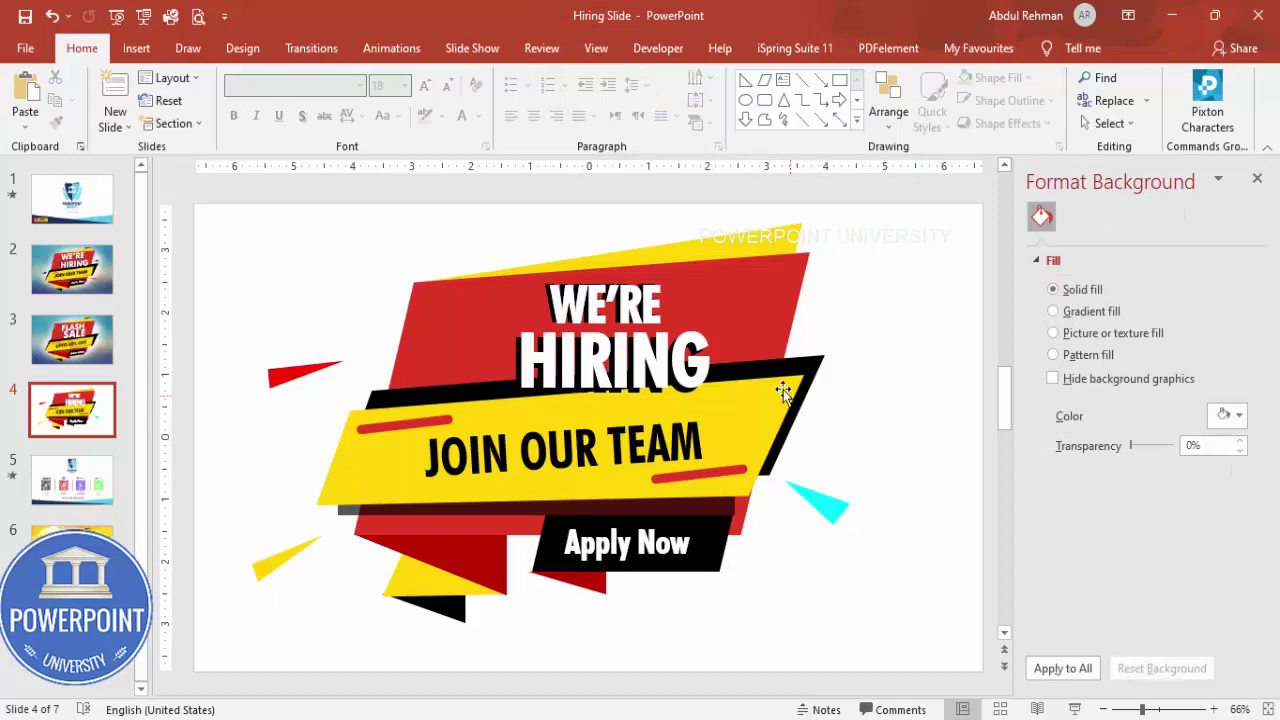
# Draw an outline-free rectangle covering the whole slide.
pyautogui.click(132, 48)
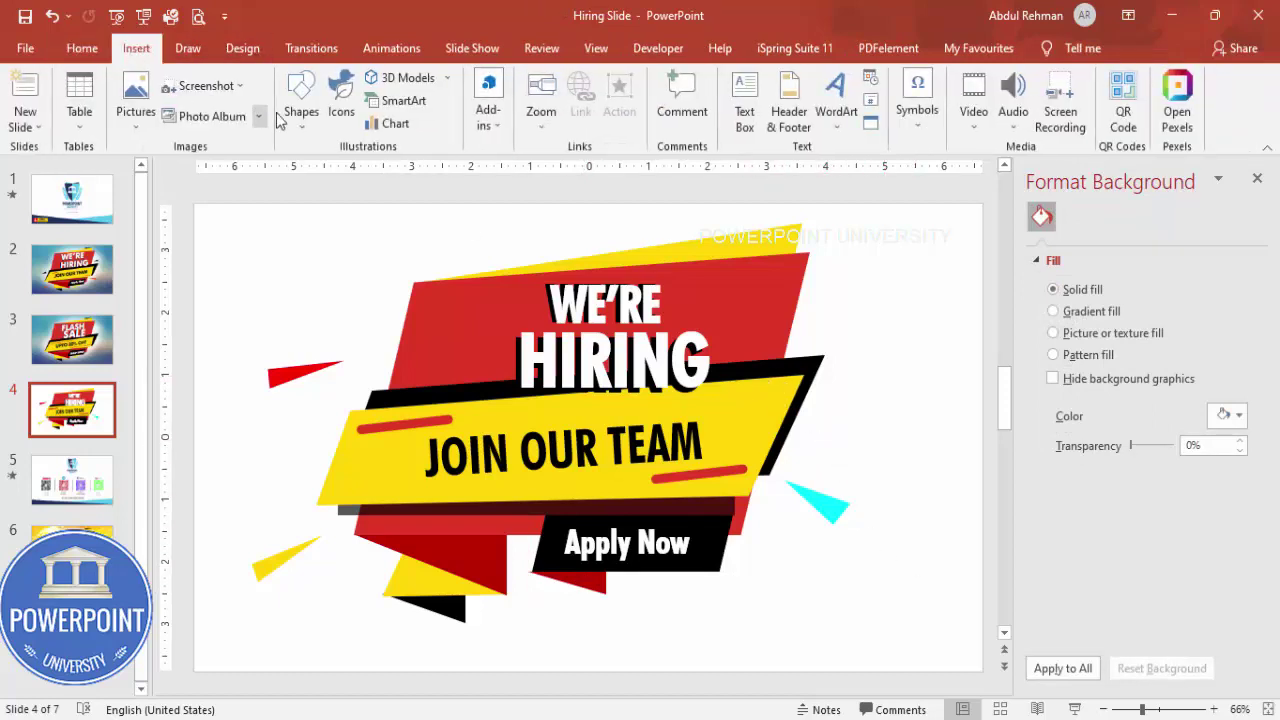
pyautogui.click(302, 126)
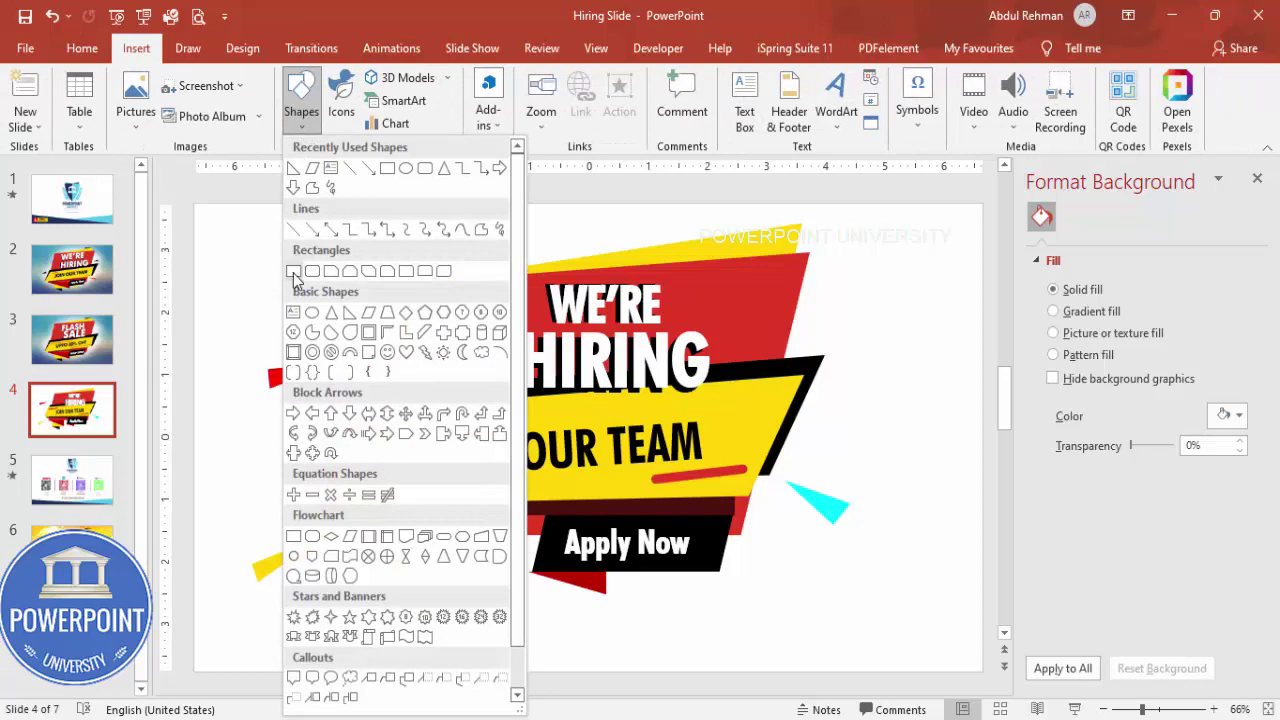
pyautogui.click(293, 272)
pyautogui.moveTo(196, 203); pyautogui.dragTo(983, 677)
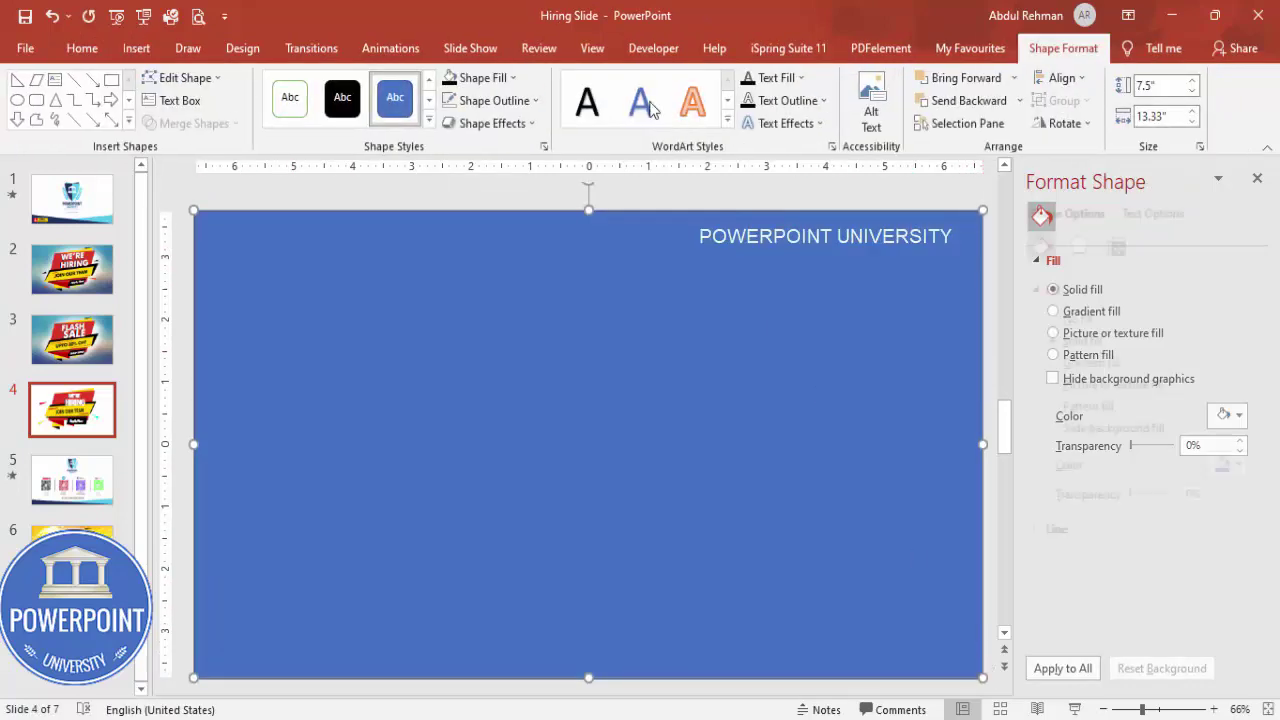
pyautogui.click(498, 100)
pyautogui.click(498, 314)
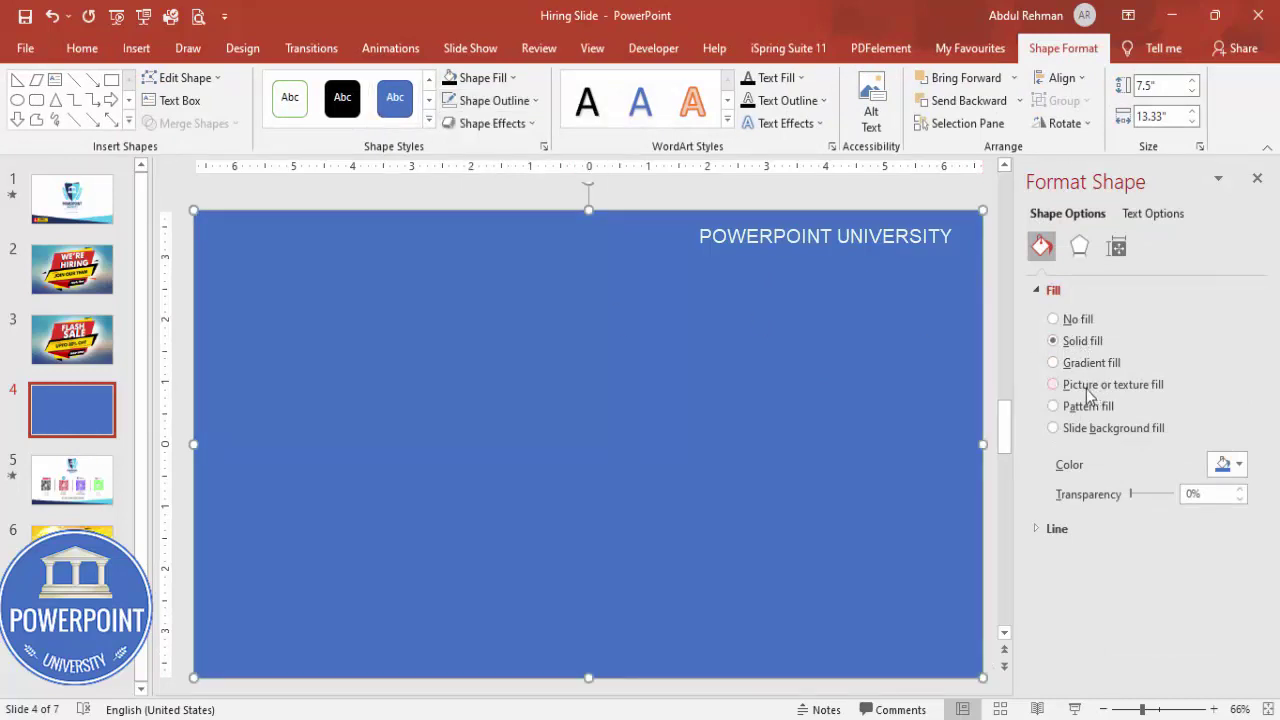
# Give the rectangle a picture fill sourced from an online picture search.
pyautogui.click(1131, 390)
pyautogui.click(1082, 490)
pyautogui.click(552, 415)
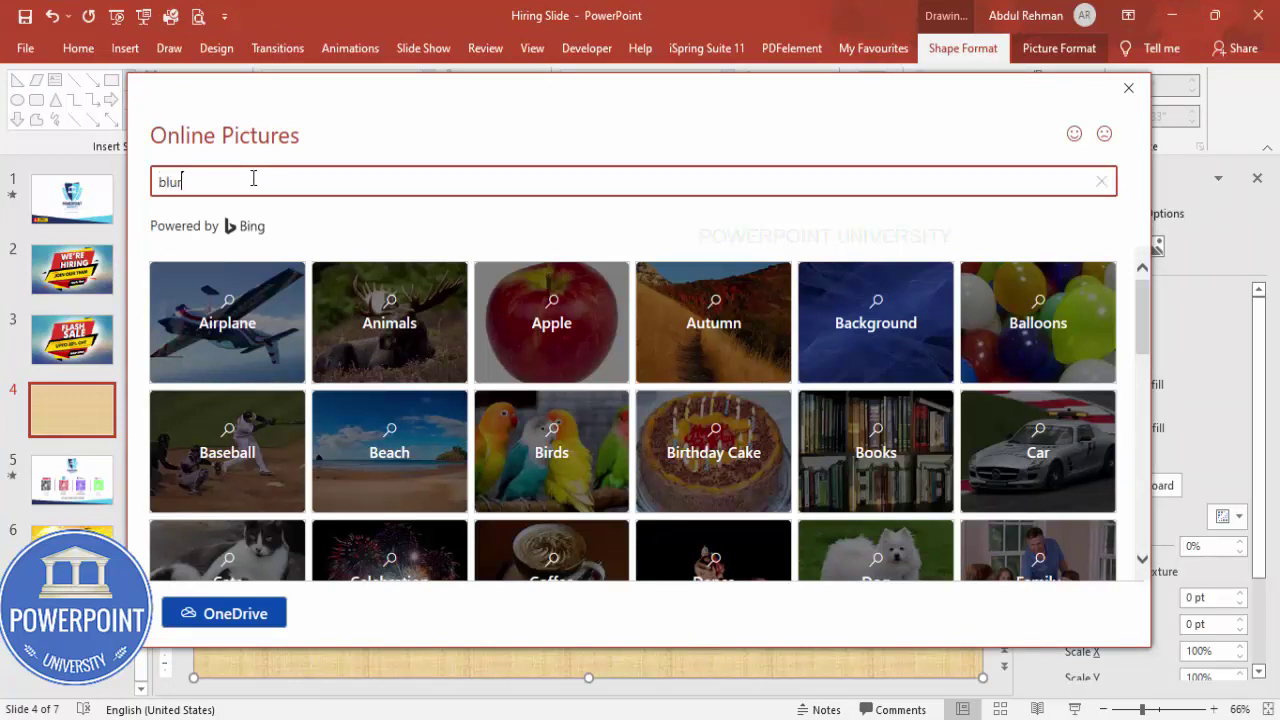
# Search 'blur background' and fill the rectangle with the teal blurred picture.
pyautogui.write('nd')
pyautogui.press('Return')
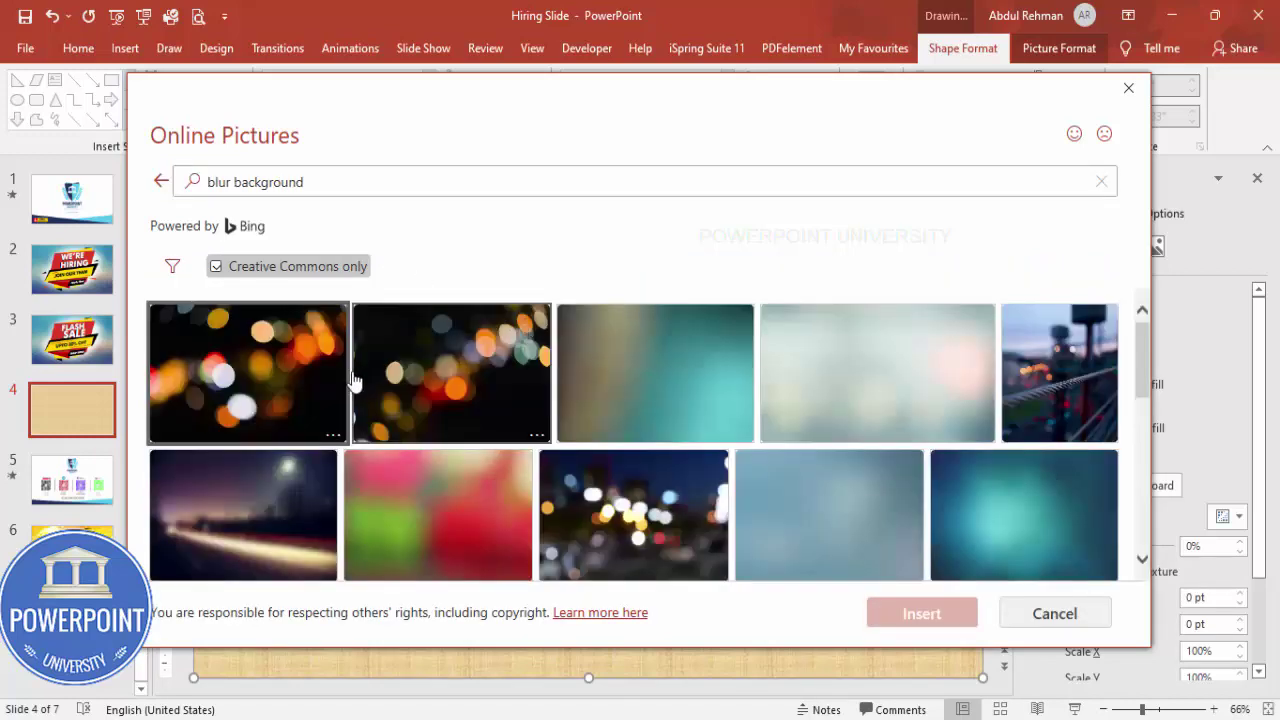
pyautogui.scroll(-1, 655, 442)
pyautogui.scroll(-2, 655, 435)
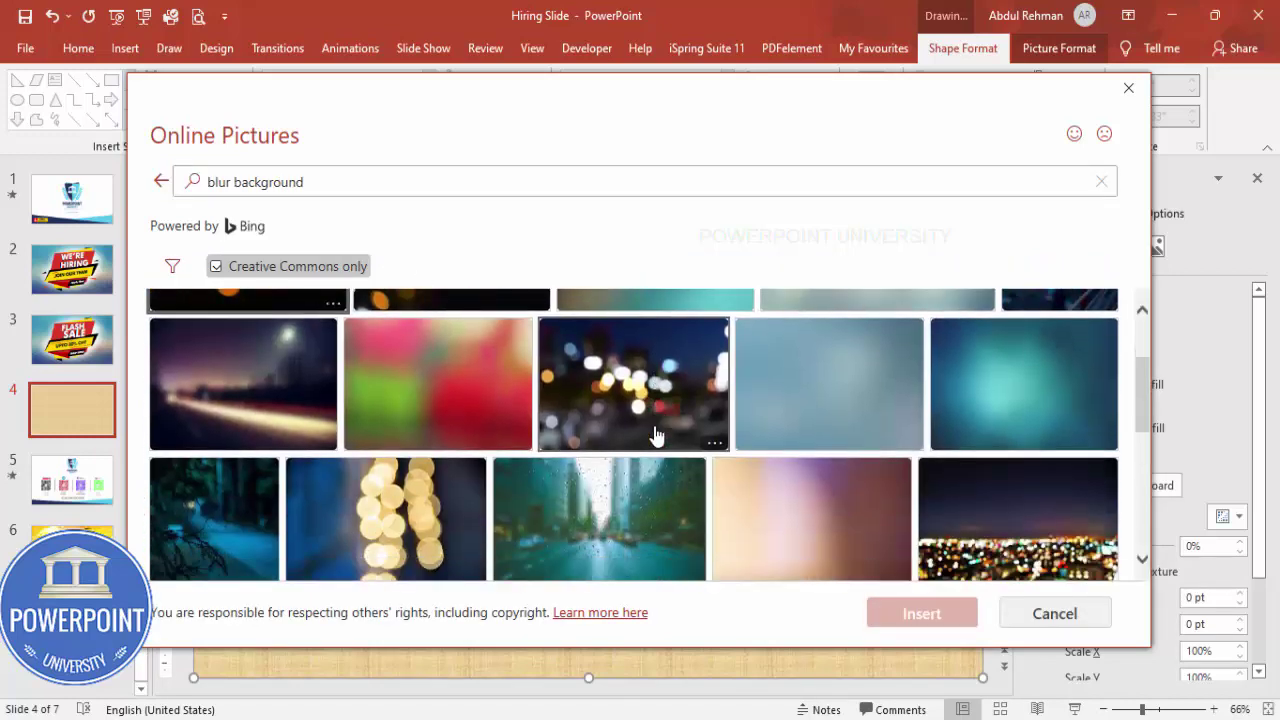
pyautogui.scroll(1, 660, 432)
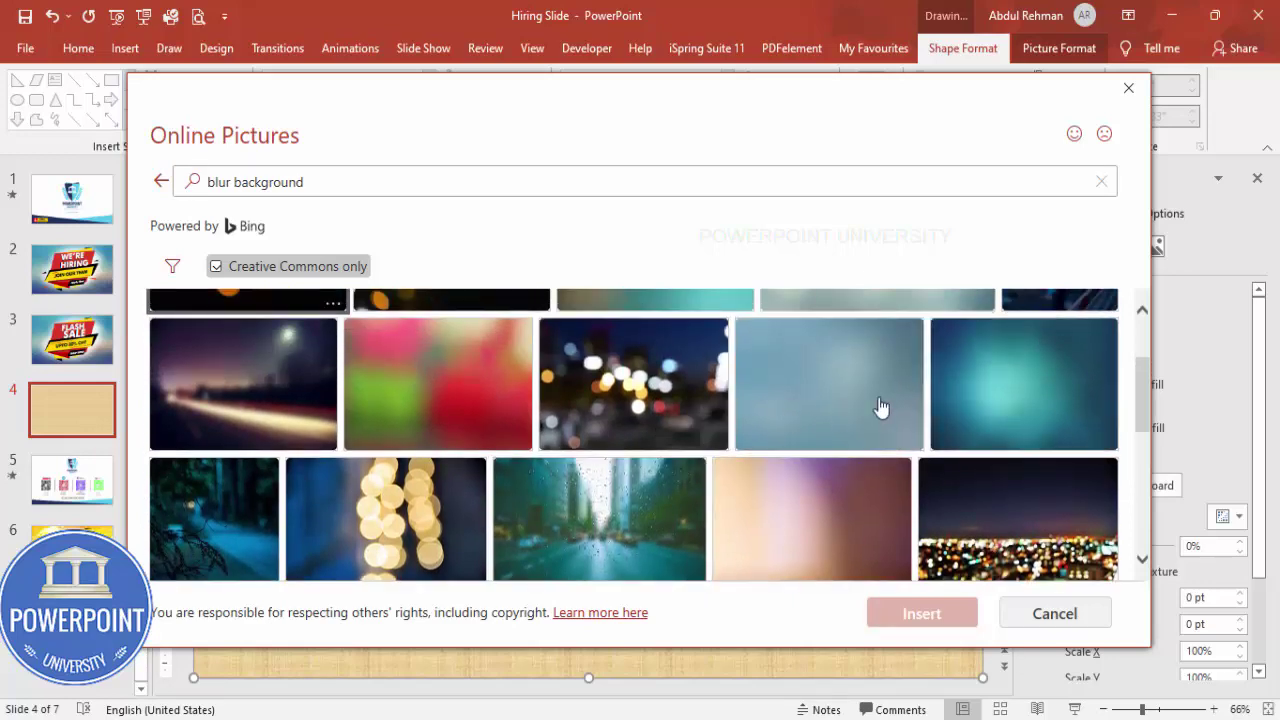
pyautogui.click(1026, 399)
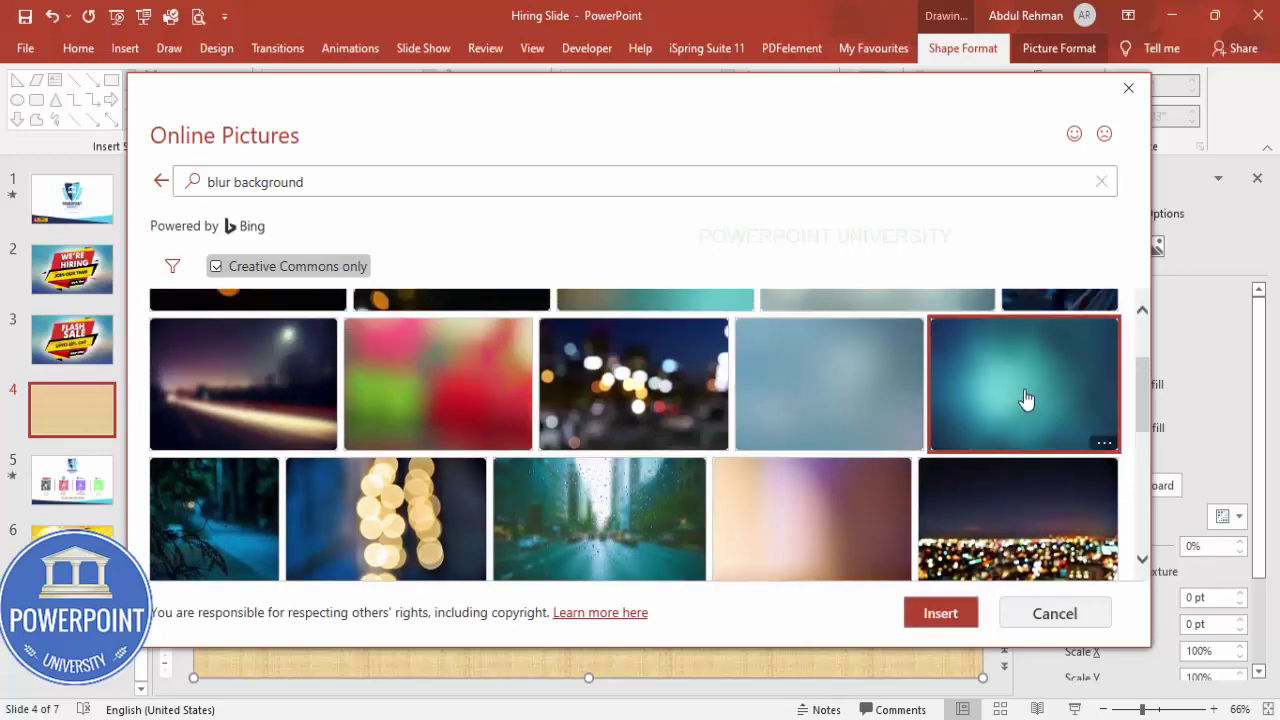
pyautogui.click(952, 613)
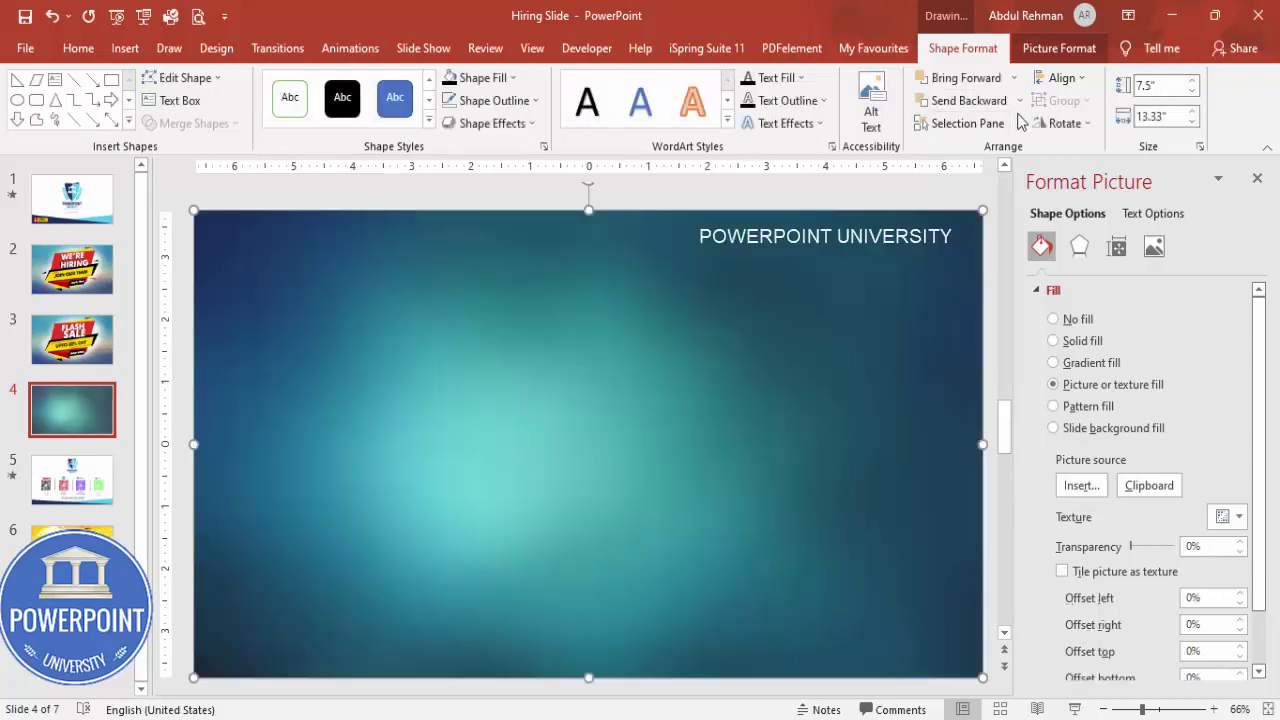
# Send the teal picture rectangle to the back, behind the banner.
pyautogui.click(1019, 100)
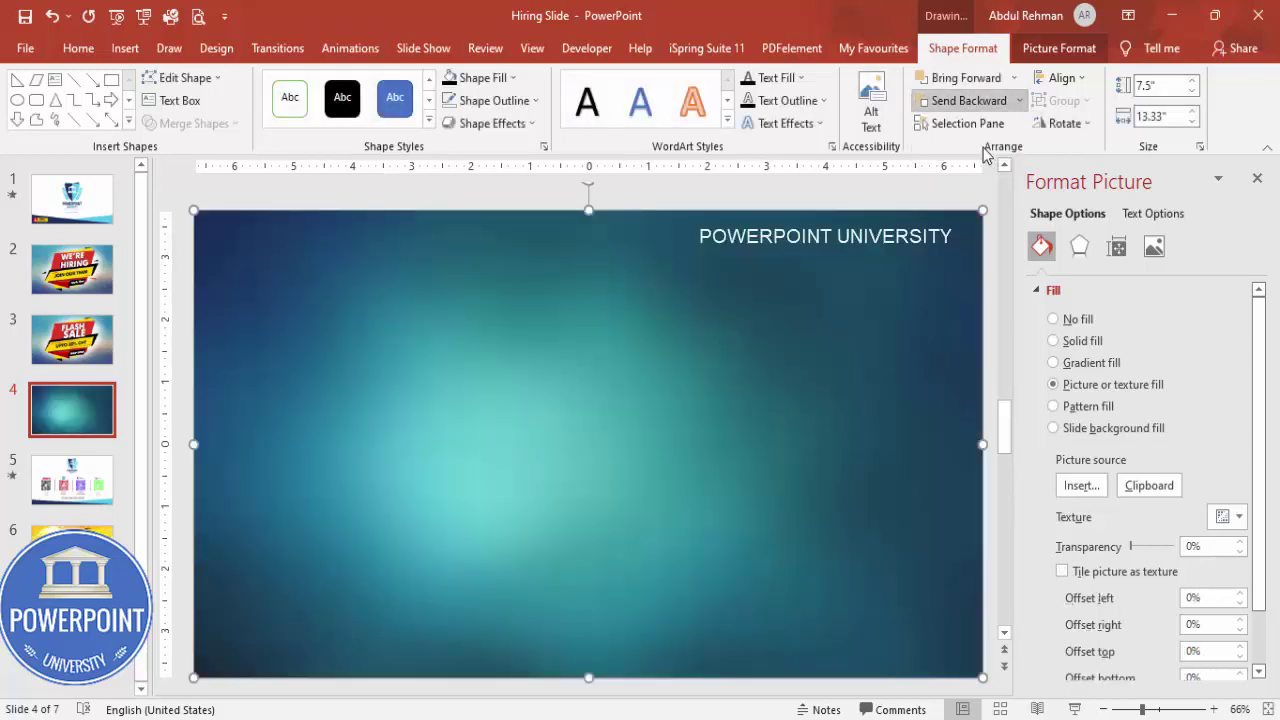
pyautogui.click(980, 150)
pyautogui.click(693, 193)
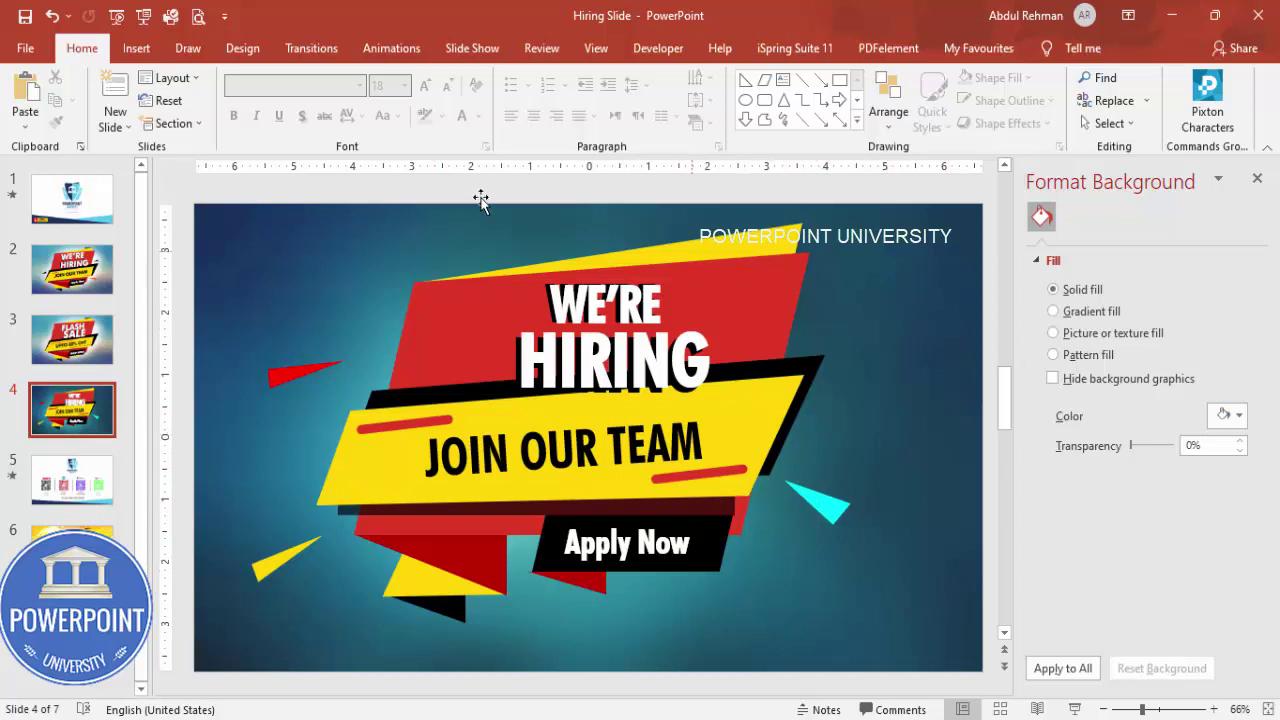
# Draw a large oval across the slide.
pyautogui.click(140, 49)
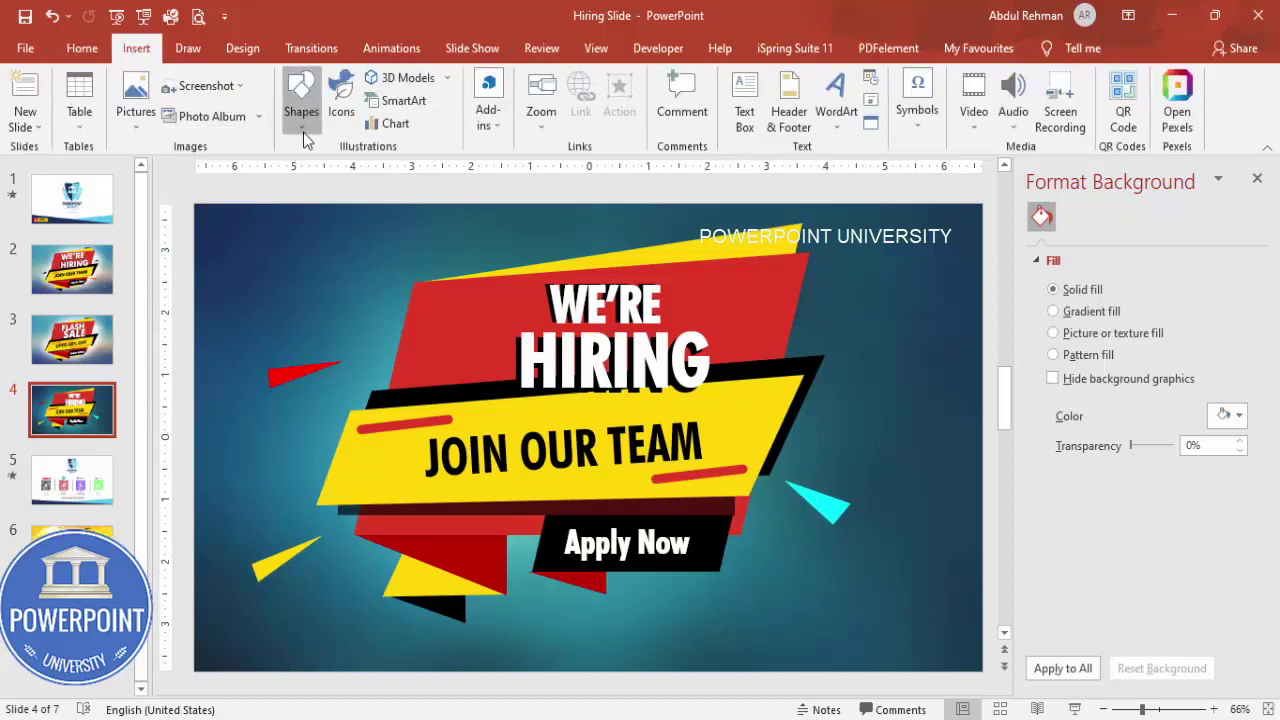
pyautogui.click(302, 110)
pyautogui.click(314, 312)
pyautogui.moveTo(582, 419); pyautogui.dragTo(925, 623)
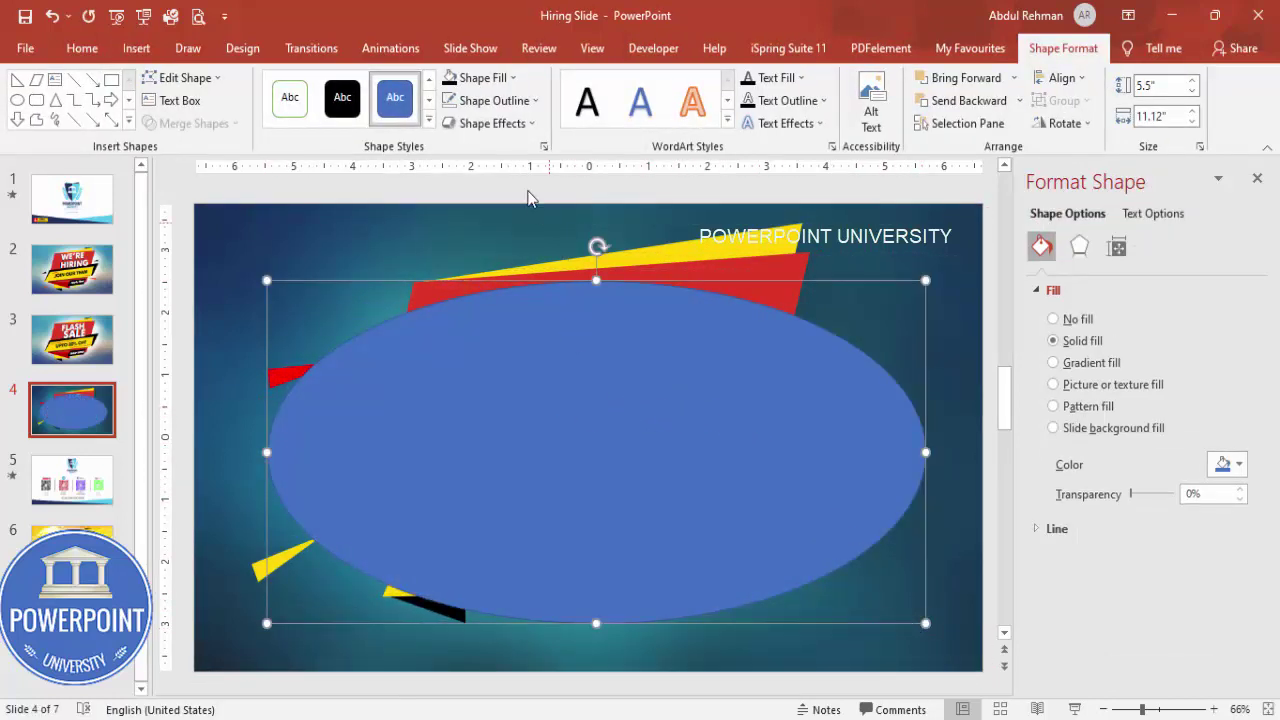
# Give the oval no outline and a white fill.
pyautogui.click(525, 103)
pyautogui.click(497, 314)
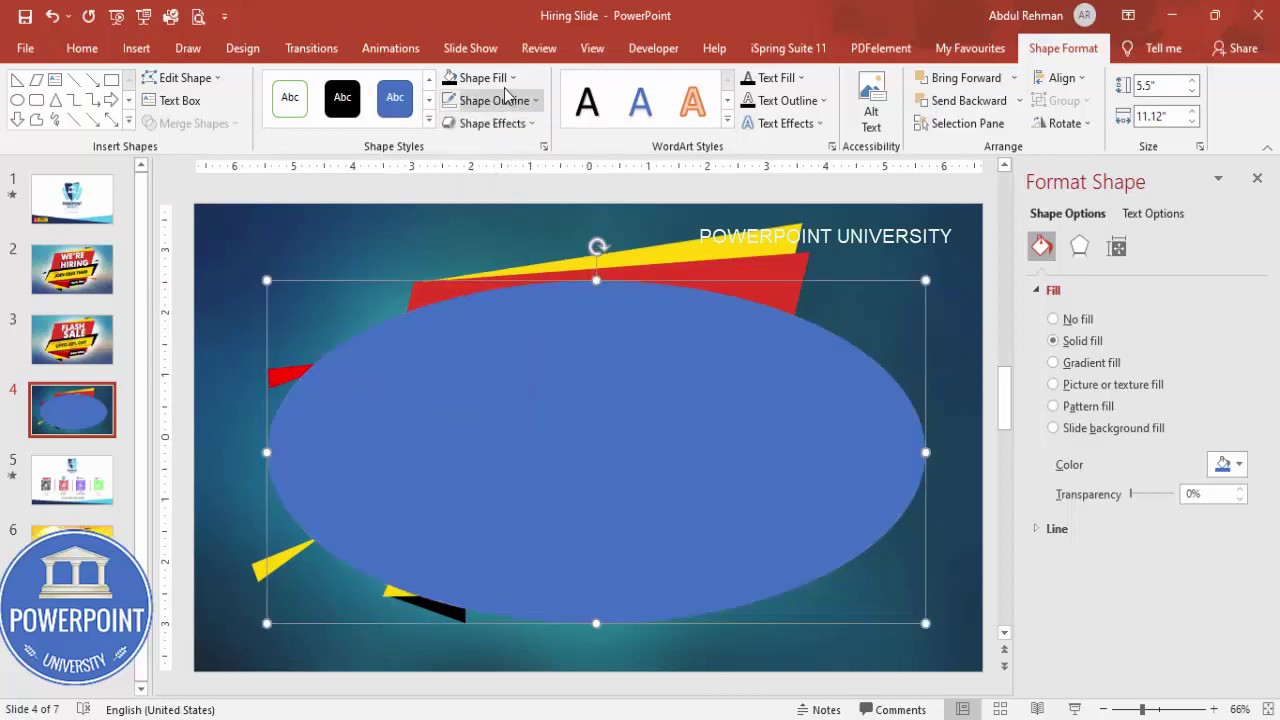
pyautogui.click(482, 78)
pyautogui.click(448, 124)
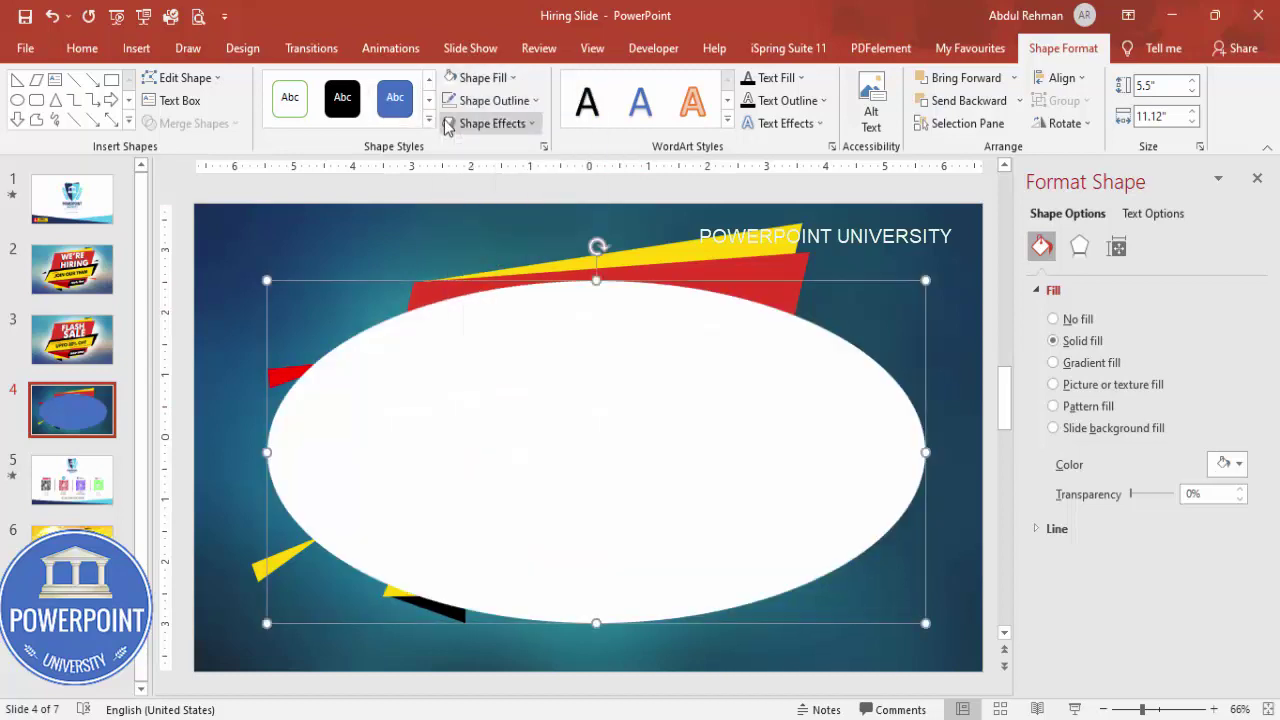
# Apply 84 pt soft edges to the white oval and shift it up-left.
pyautogui.click(1080, 248)
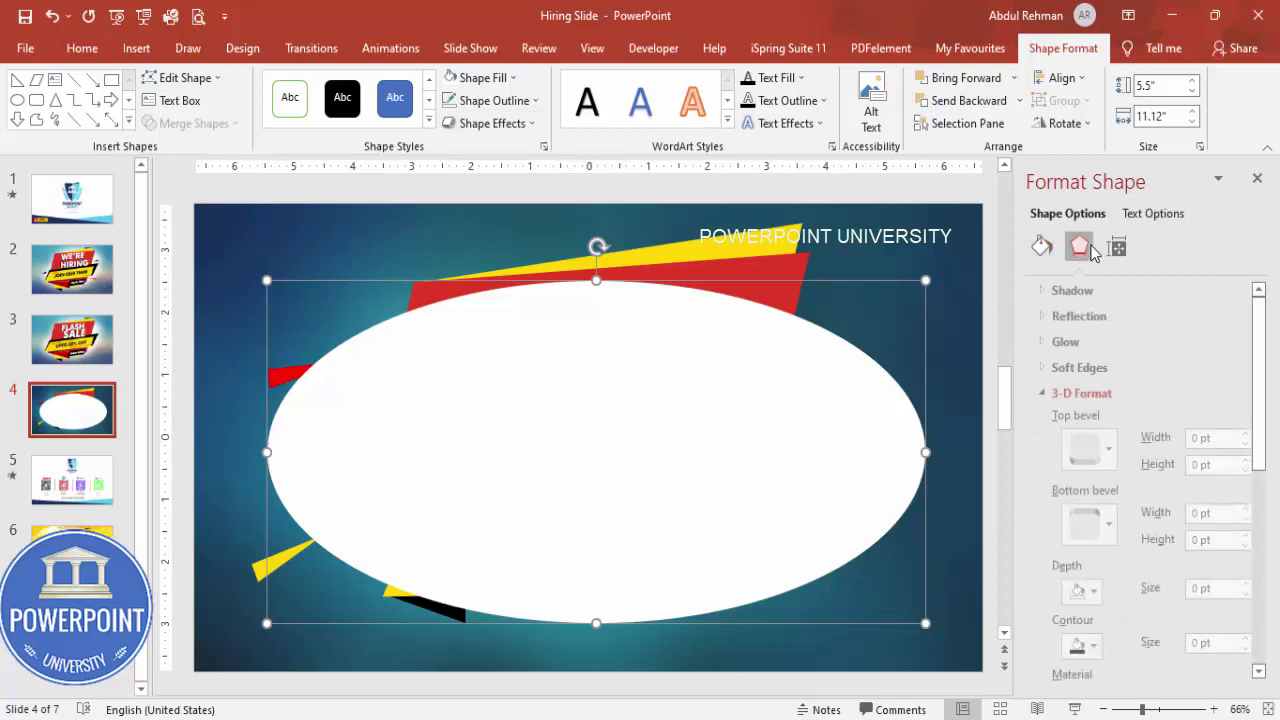
pyautogui.click(1036, 367)
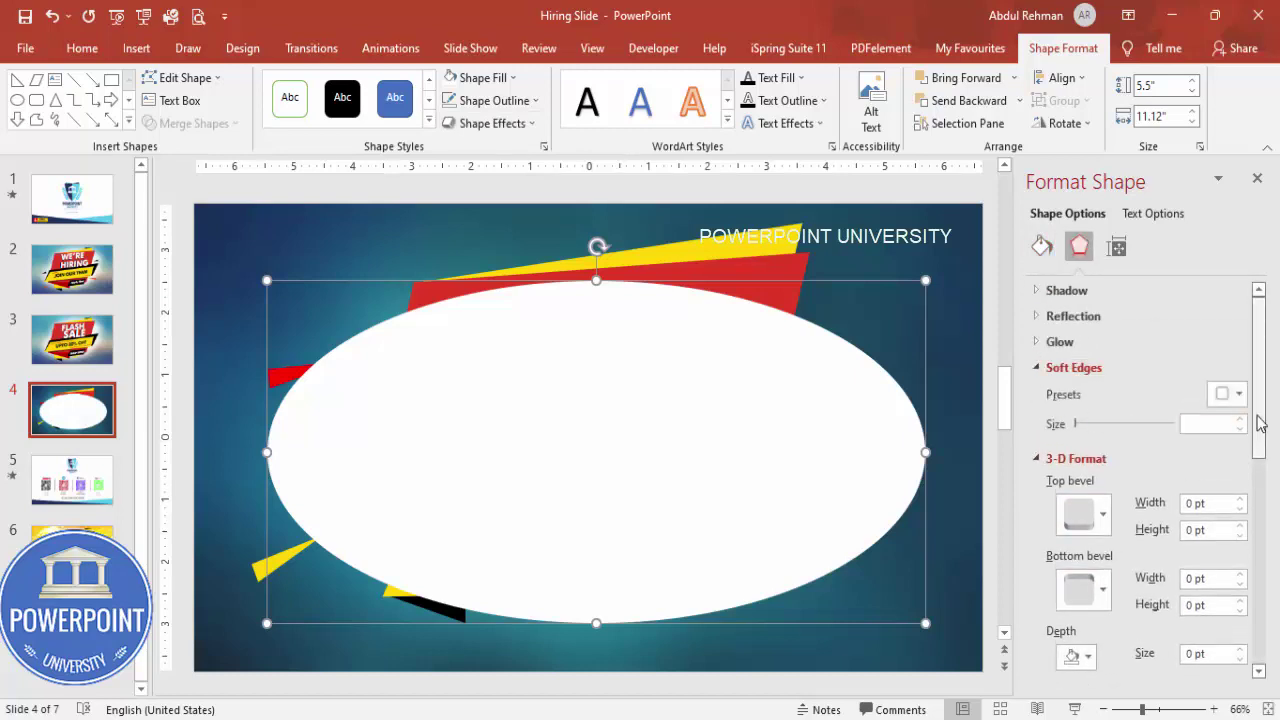
pyautogui.moveTo(1242, 420); pyautogui.dragTo(1242, 422)
pyautogui.moveTo(703, 466); pyautogui.dragTo(651, 397)
# Send both glow shapes backward until they sit just above the teal background.
pyautogui.keyDown('shift'); pyautogui.click(692, 246); pyautogui.keyUp('shift')
pyautogui.click(980, 102)
pyautogui.click(980, 102)
pyautogui.click(980, 102)
pyautogui.click(980, 102)
pyautogui.click(980, 102)
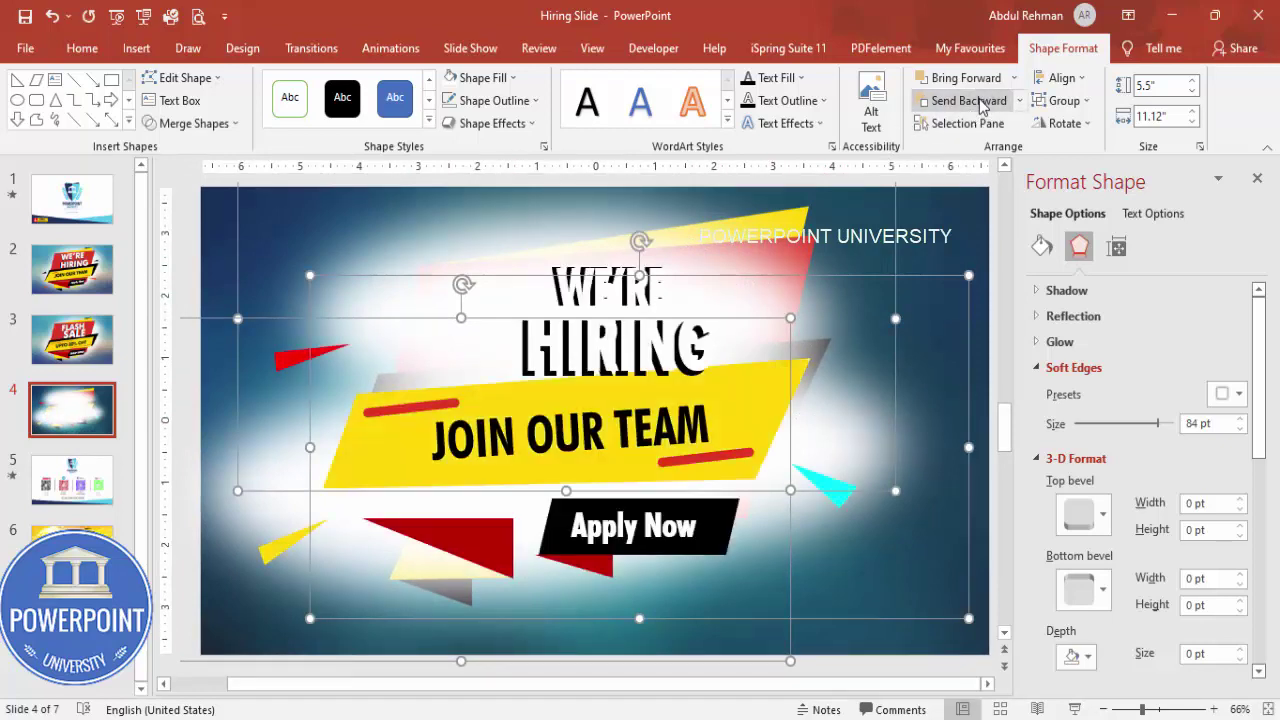
pyautogui.click(980, 102)
pyautogui.click(980, 102)
pyautogui.click(980, 102)
pyautogui.click(980, 102)
pyautogui.click(980, 102)
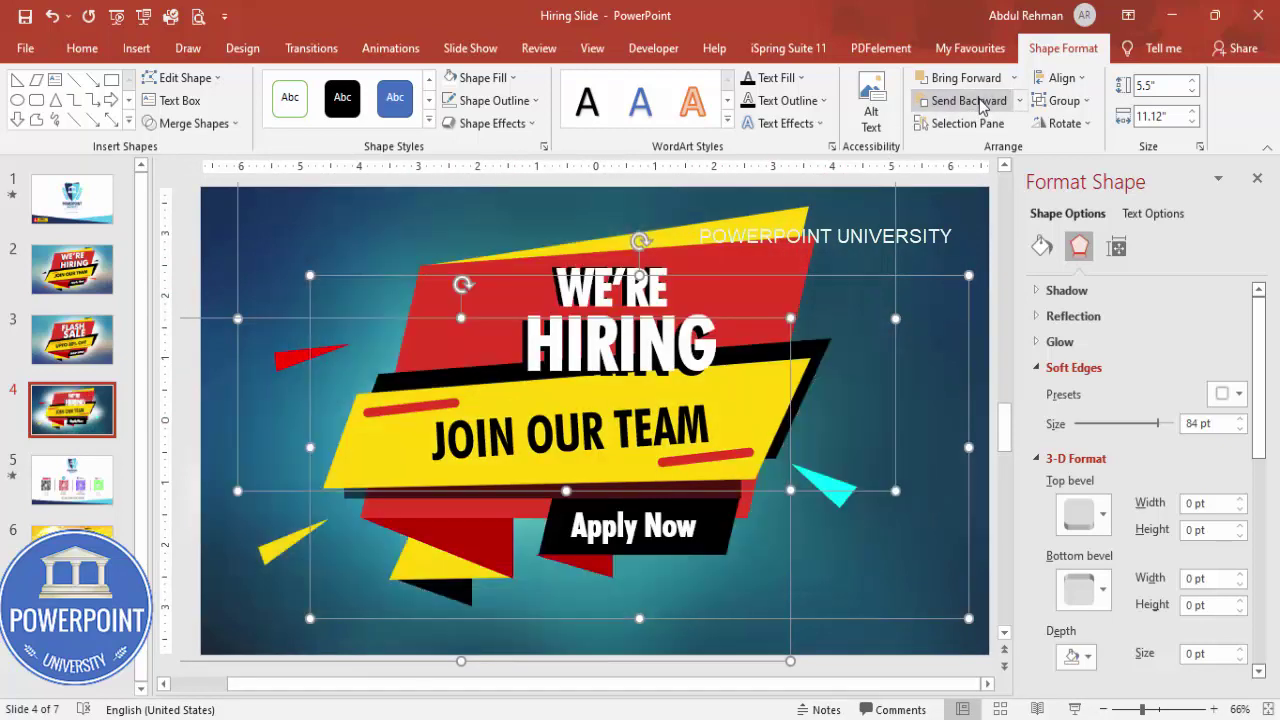
pyautogui.hotkey('ctrl', 'z')
# Move the other glow shape slightly right and down behind the banner.
pyautogui.click(900, 286)
pyautogui.click(894, 449)
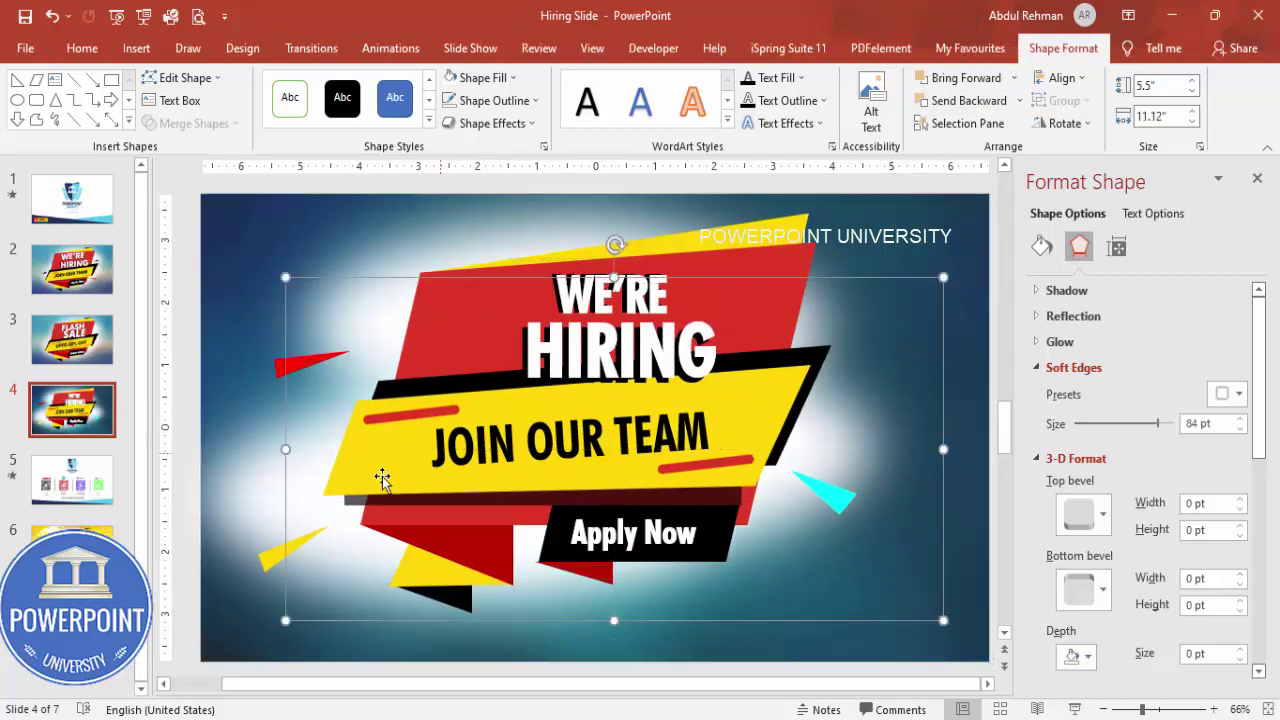
pyautogui.click(232, 497)
pyautogui.moveTo(232, 497); pyautogui.dragTo(304, 505)
pyautogui.click(313, 318)
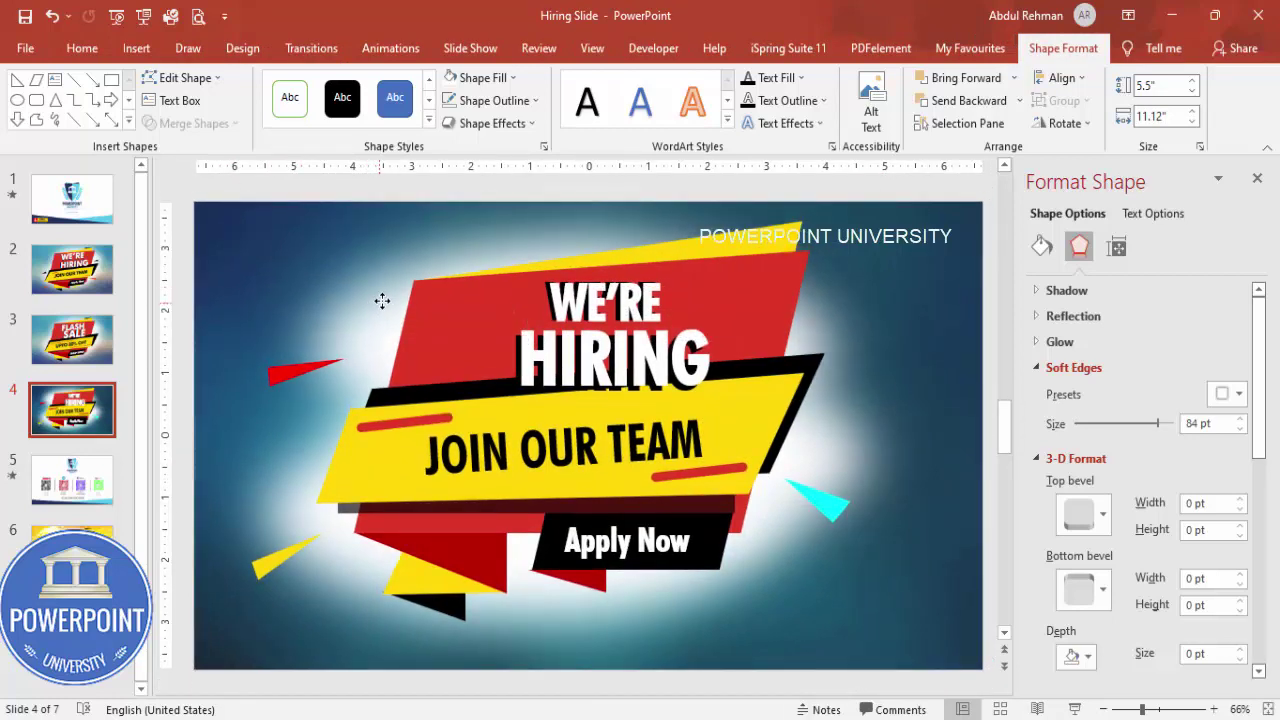
pyautogui.click(356, 296)
pyautogui.click(920, 371)
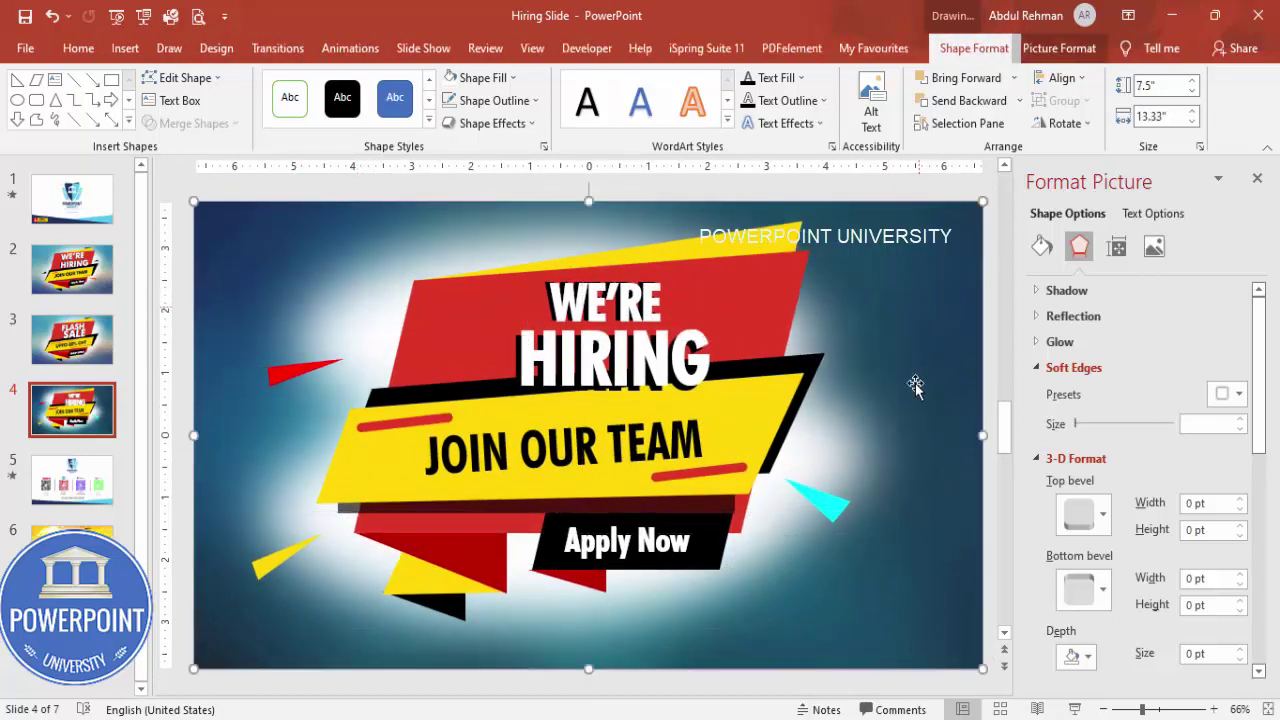